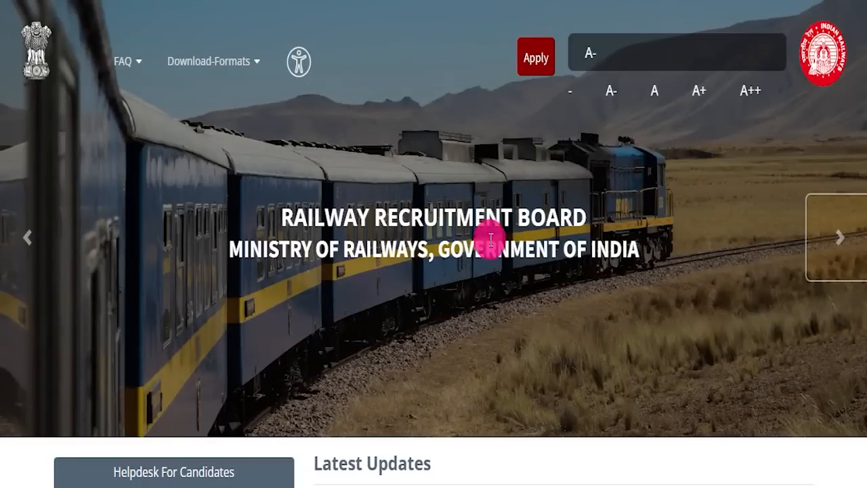
Browse through the train banner slides on the Railway Recruitment Board home page.
click(823, 254)
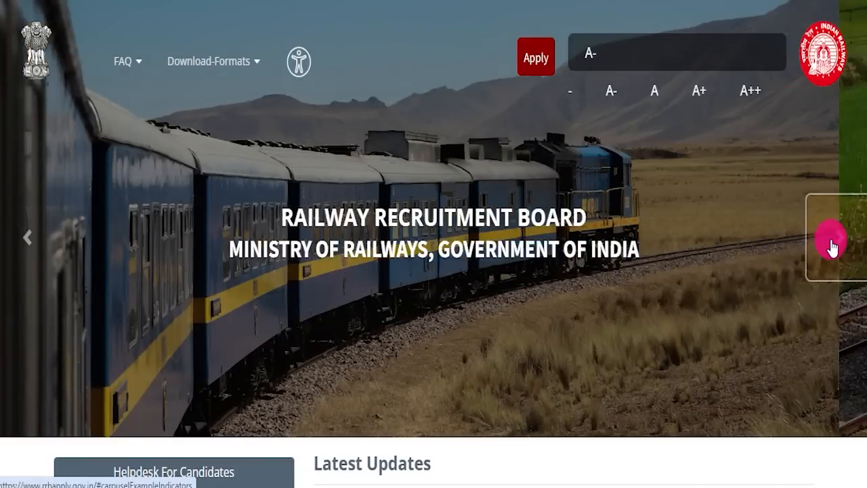
click(832, 247)
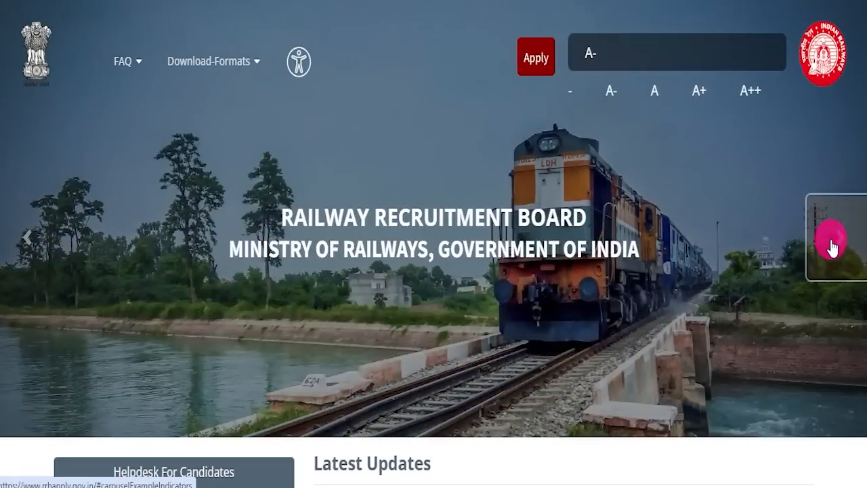
click(832, 247)
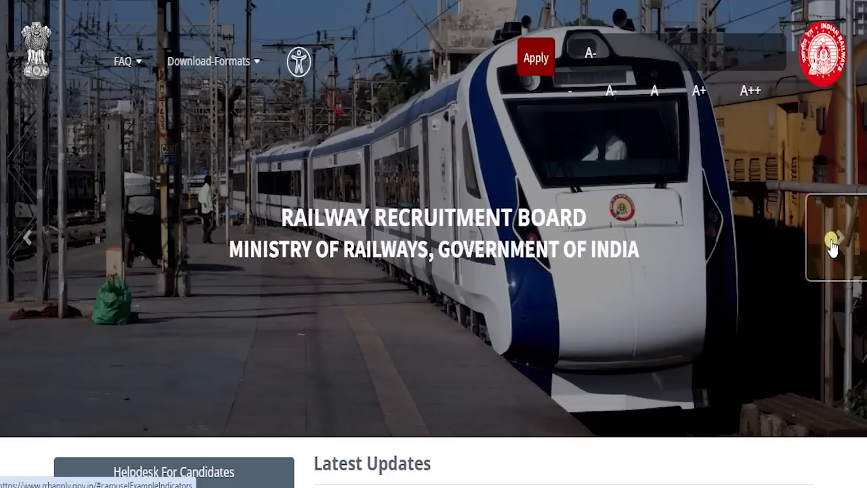
click(832, 247)
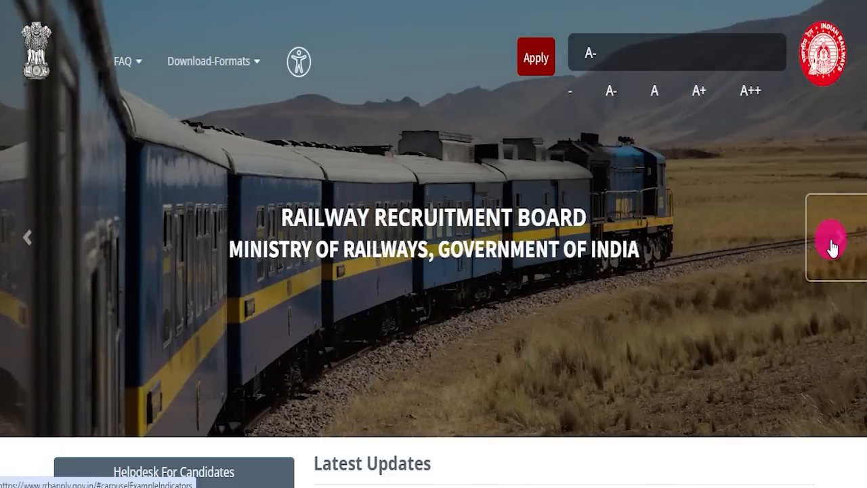
click(832, 248)
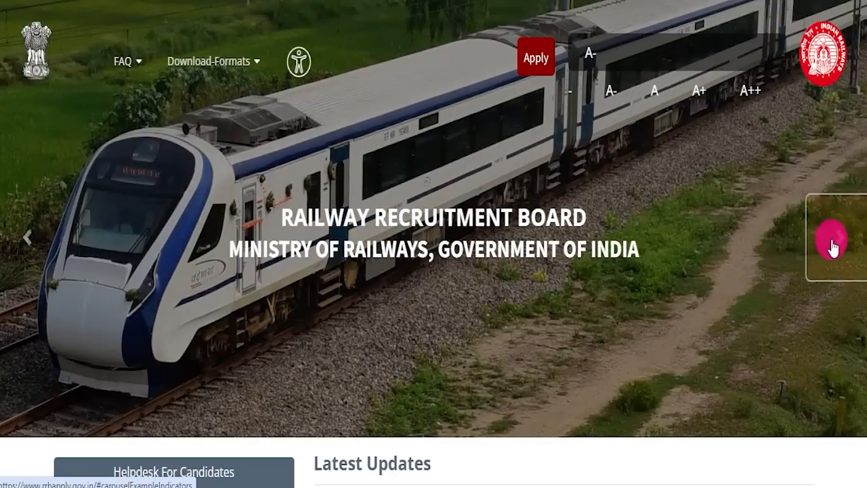
click(832, 247)
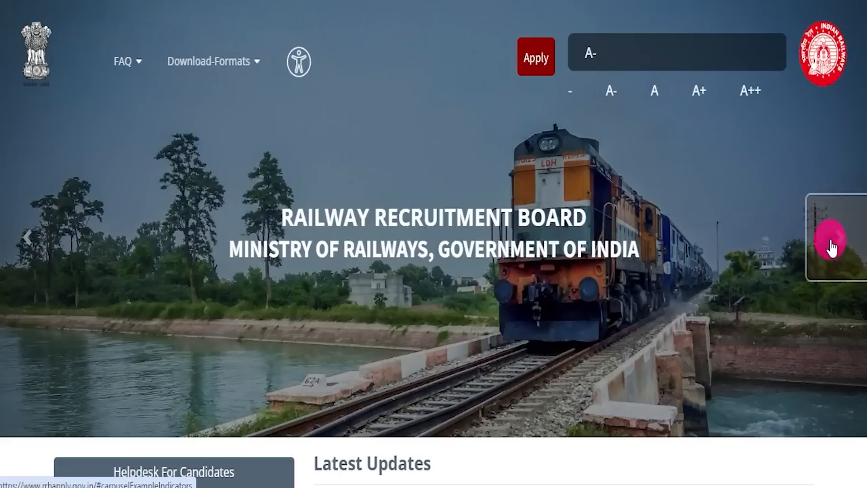
click(832, 247)
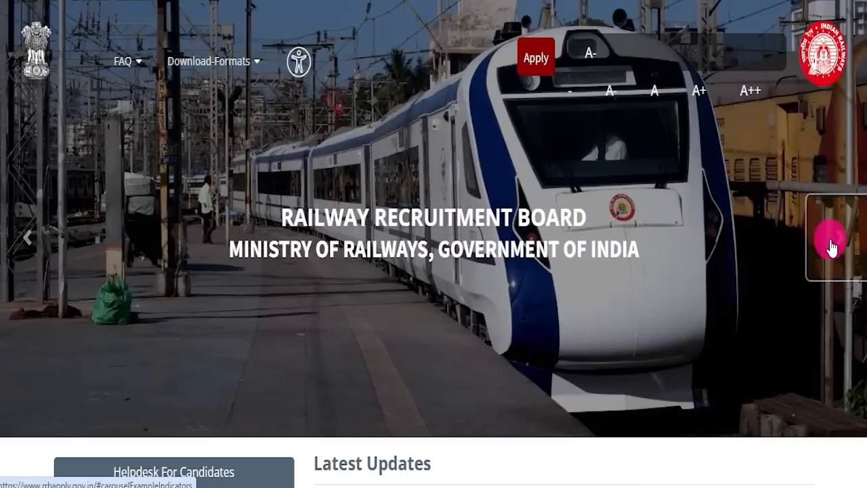
click(831, 248)
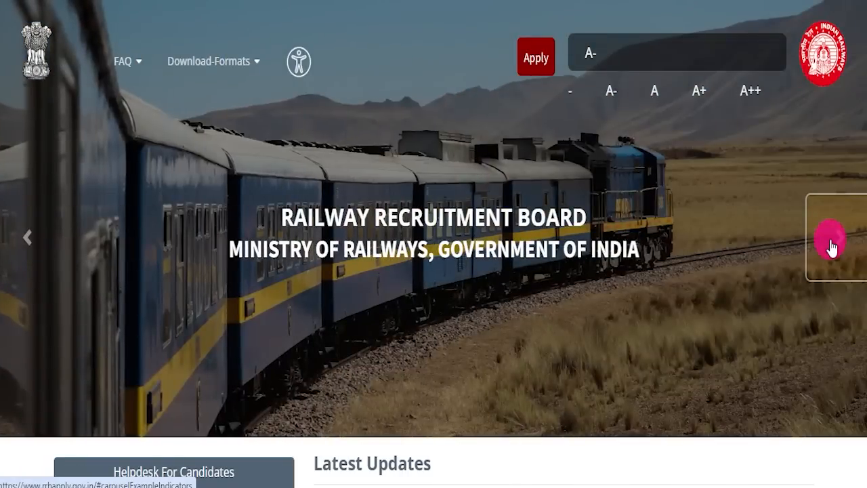
click(831, 248)
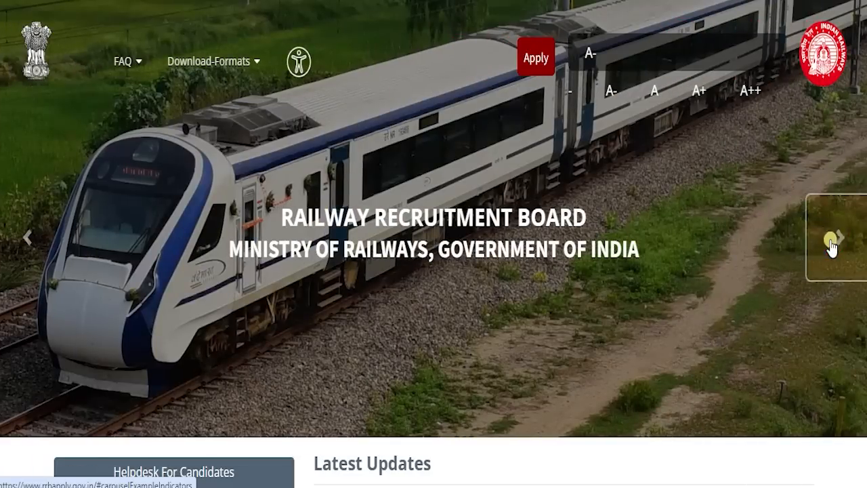
click(832, 247)
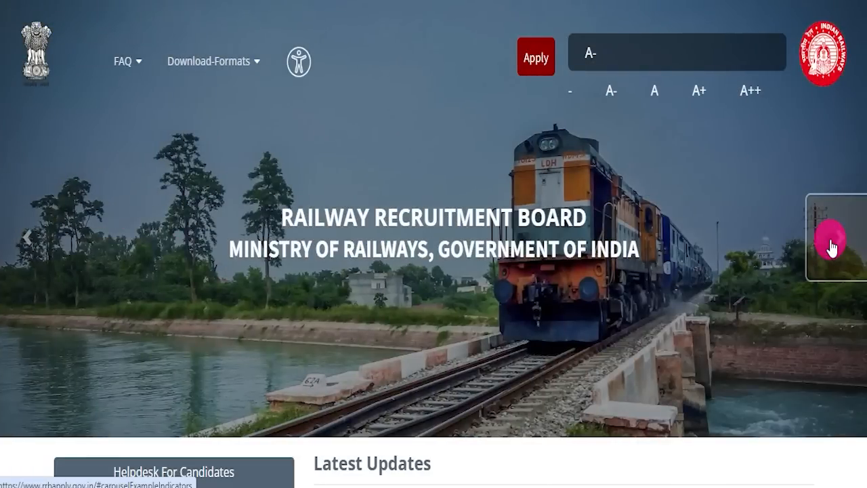
click(832, 248)
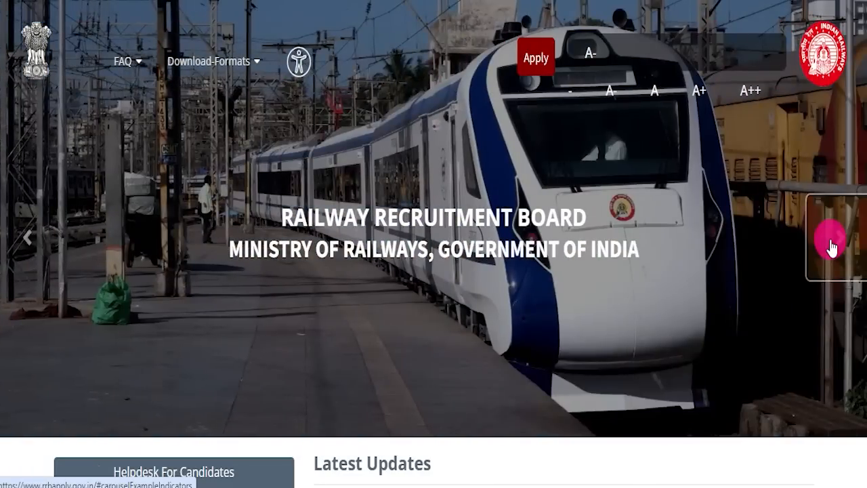
click(832, 248)
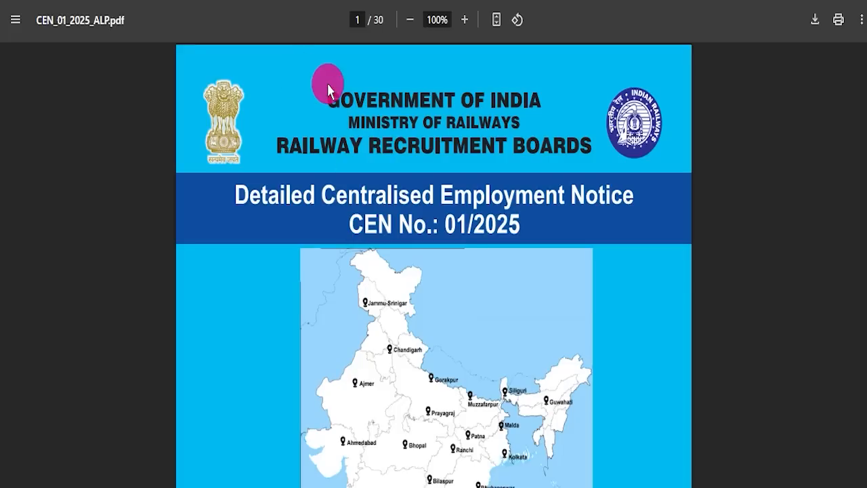
Examine the dates, vacancy table and instructions in the CEN 01/2025 ALP notice, and view the list of RRB websites.
scroll(397, 253, down, 10)
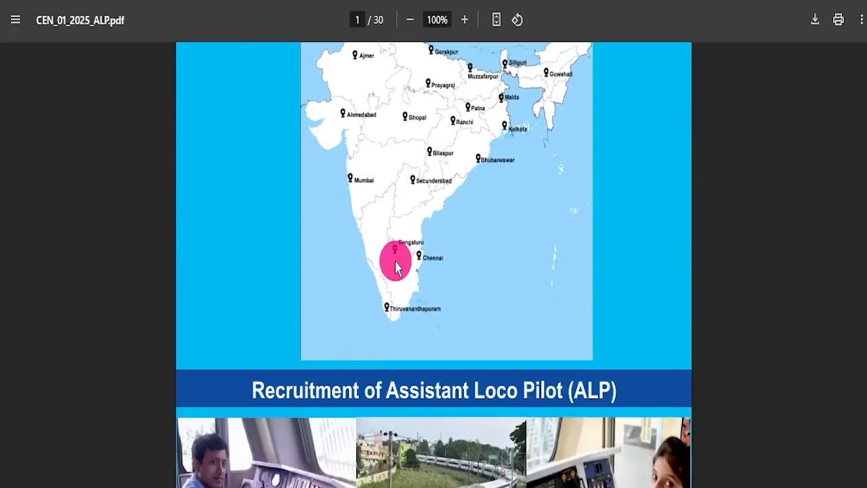
scroll(410, 258, down, 6)
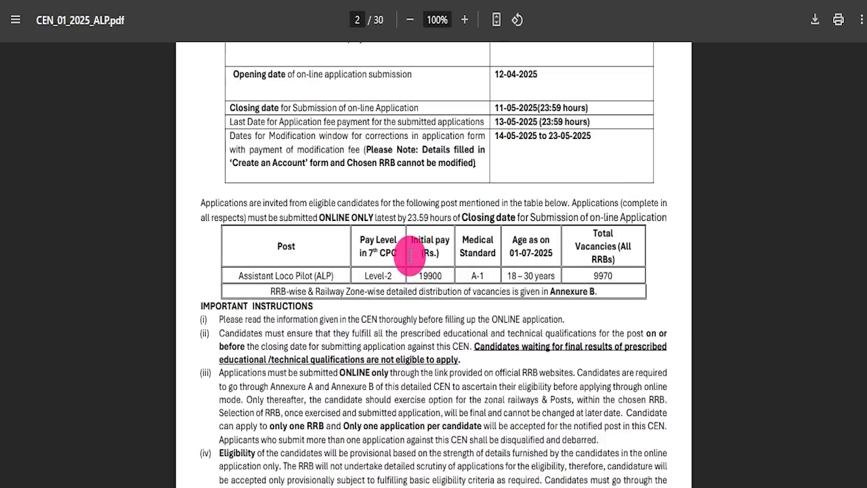
scroll(408, 261, down, 4)
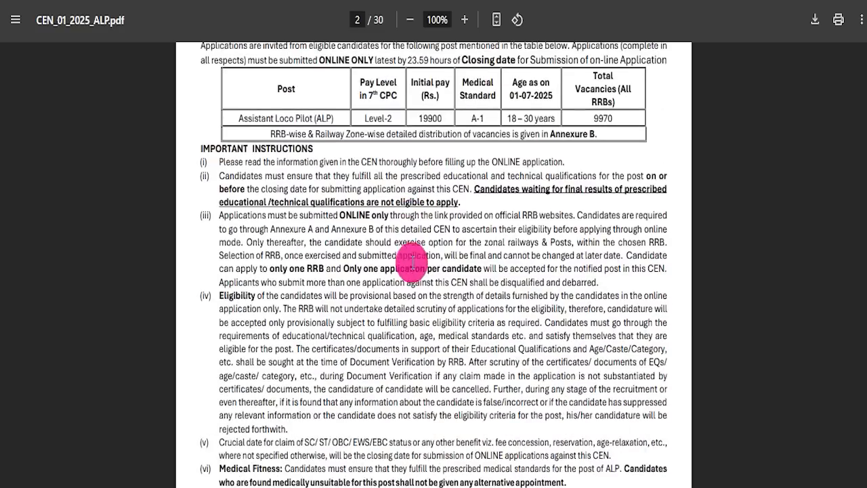
scroll(399, 275, up, 20)
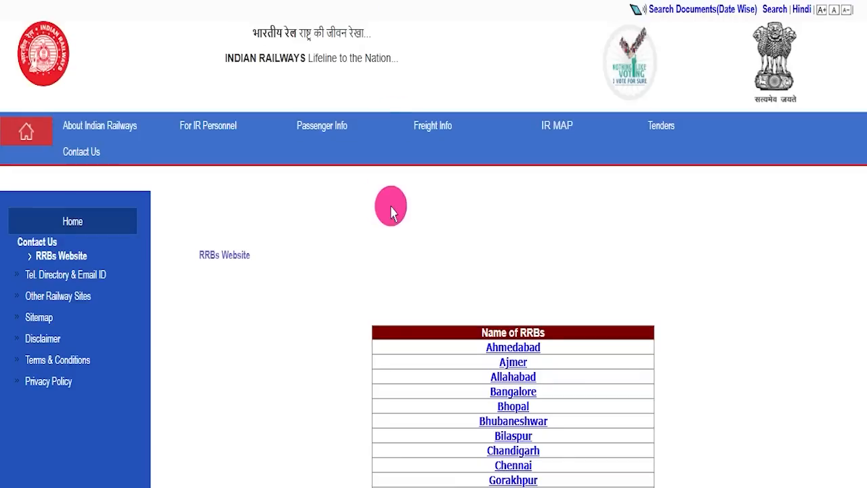
scroll(596, 282, down, 1)
scroll(606, 291, up, 1)
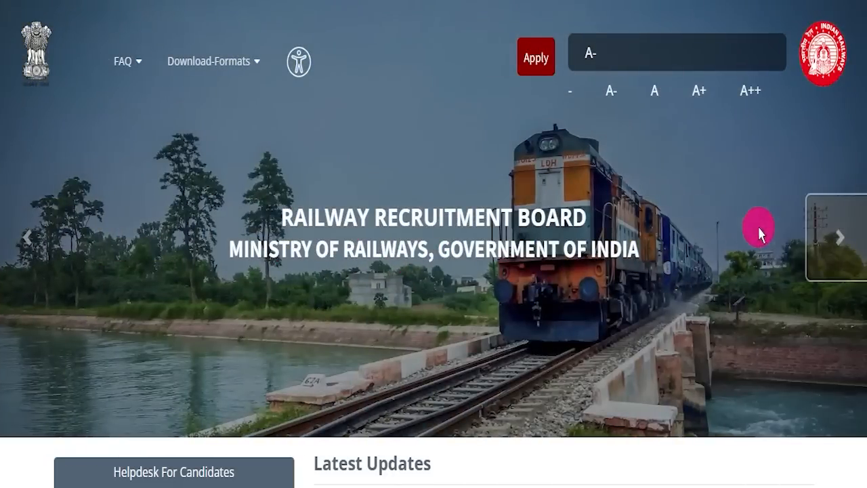
Check the Latest Updates section on the Railway Recruitment Board home page for the Assistant Loco Pilot application closing dates.
click(833, 248)
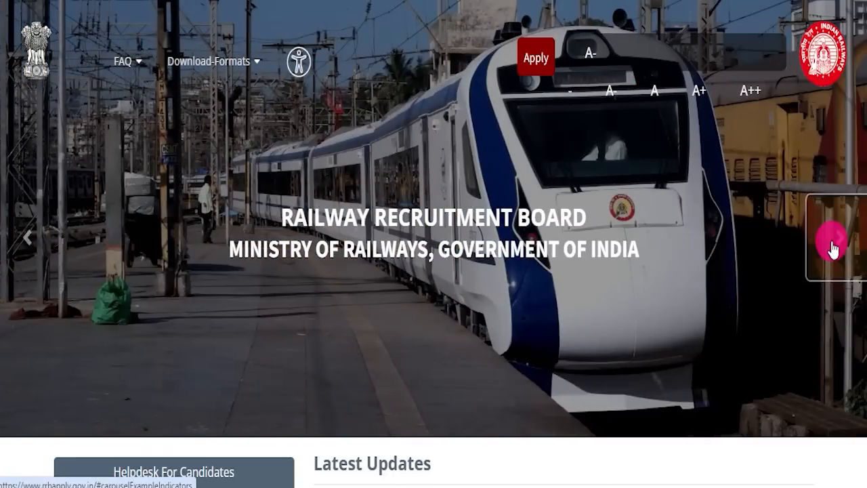
click(832, 248)
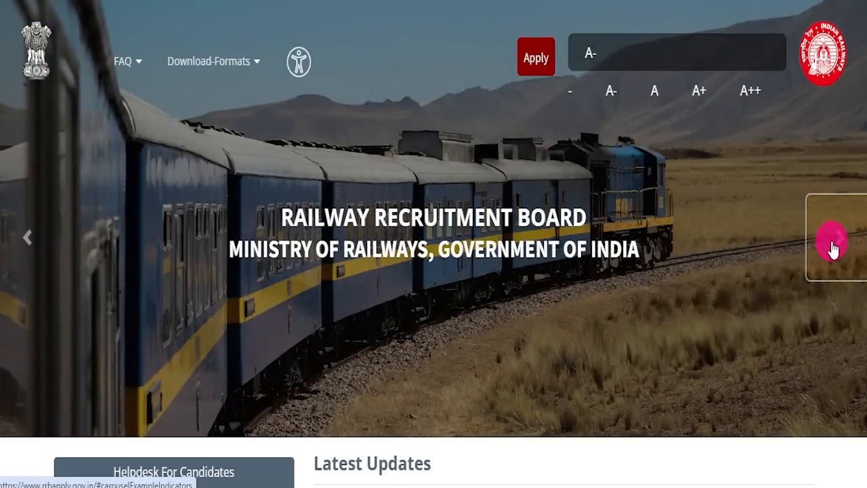
click(833, 248)
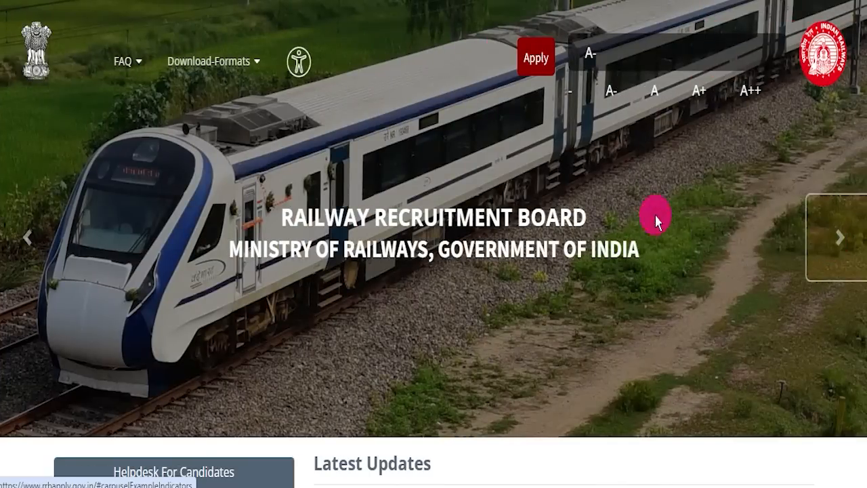
scroll(654, 201, down, 5)
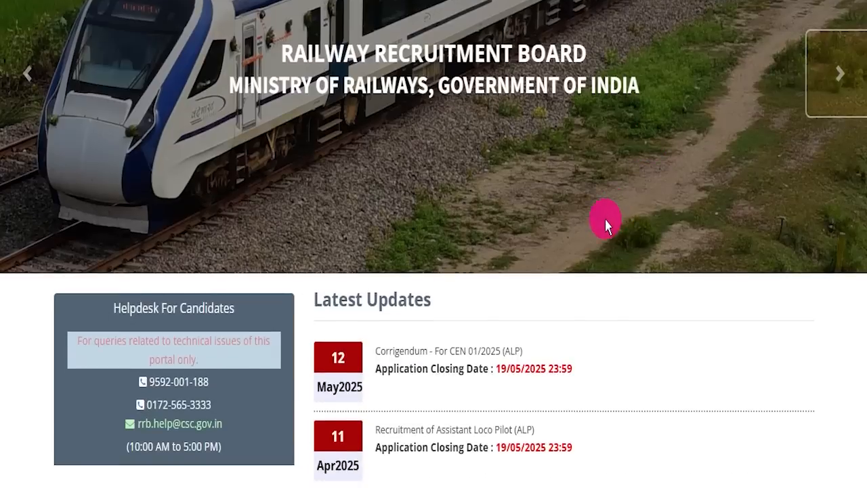
scroll(616, 227, up, 5)
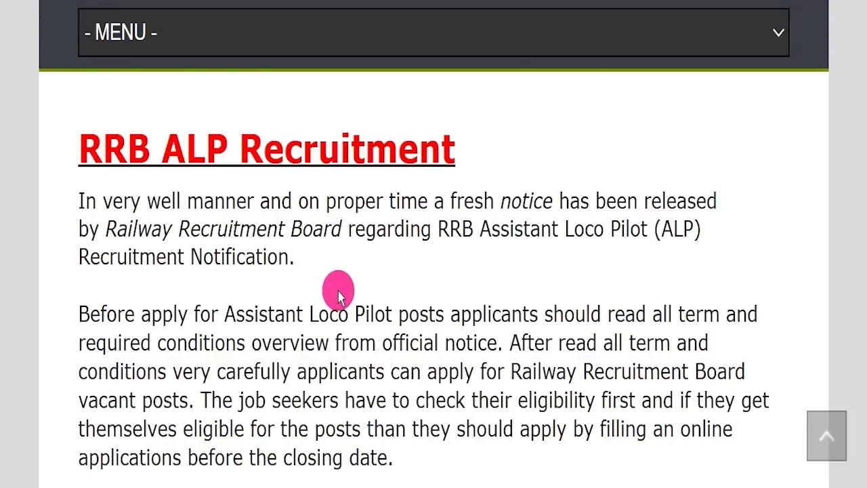
Look over the RRB ALP Recruitment article on the IndSarkariNaukri site, including its site header and introduction.
scroll(339, 291, down, 6)
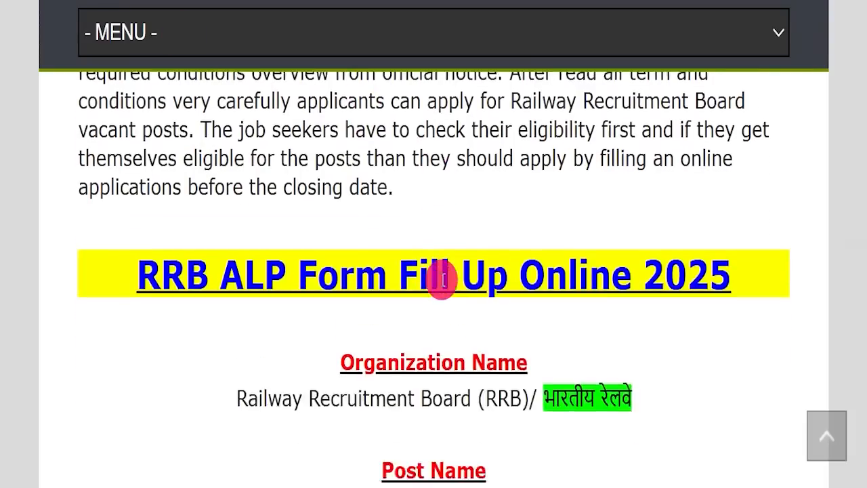
drag(107, 132, 728, 131)
click(703, 215)
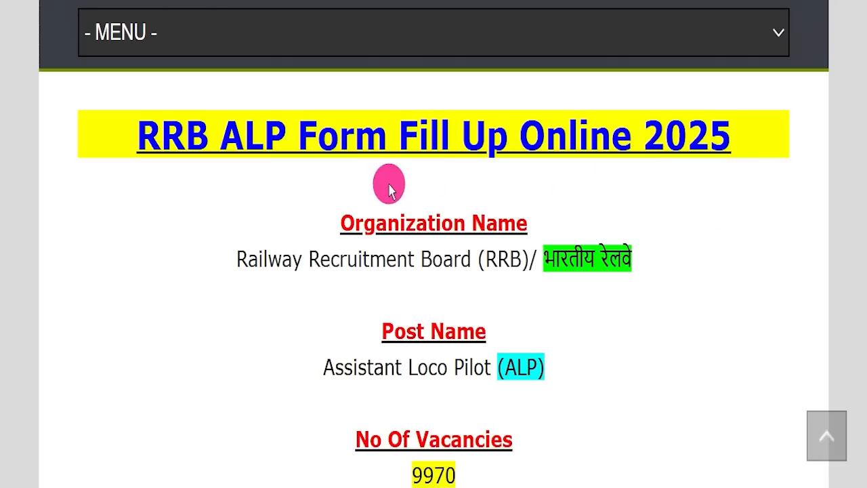
scroll(381, 192, up, 8)
scroll(174, 174, up, 4)
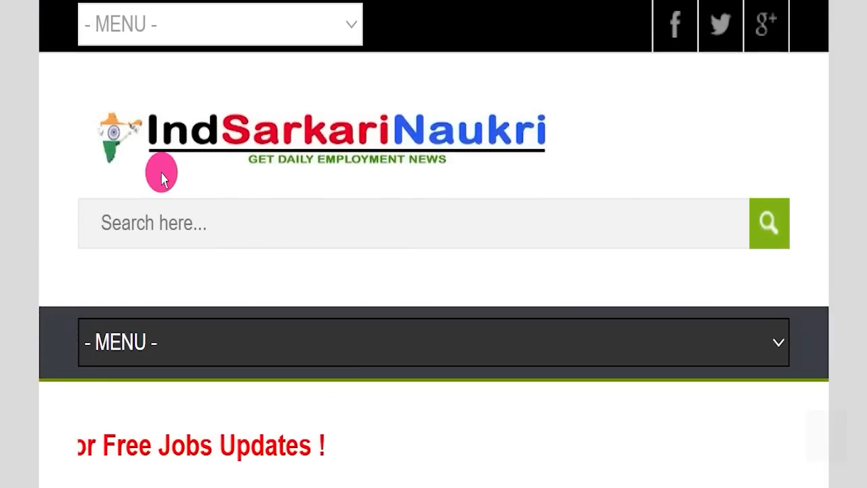
scroll(394, 242, down, 5)
scroll(397, 237, down, 4)
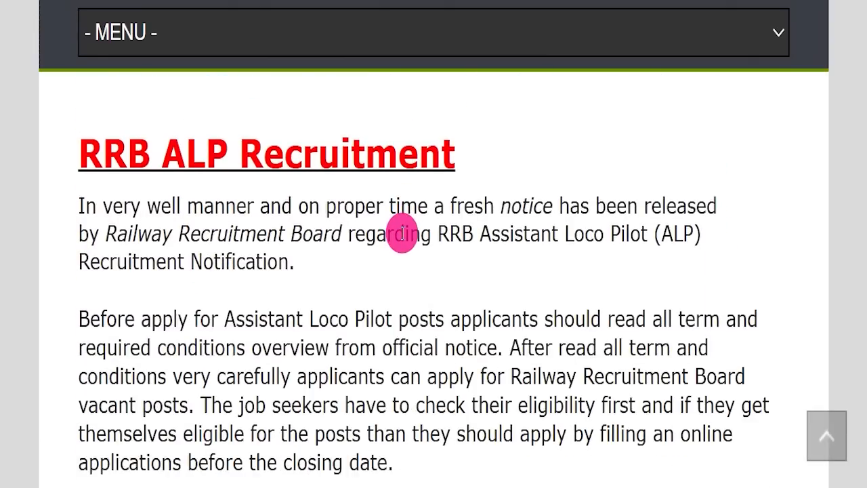
Highlight the "RRB ALP Form Fill Up Online 2025" heading in the article, and clear the selection.
scroll(399, 234, down, 7)
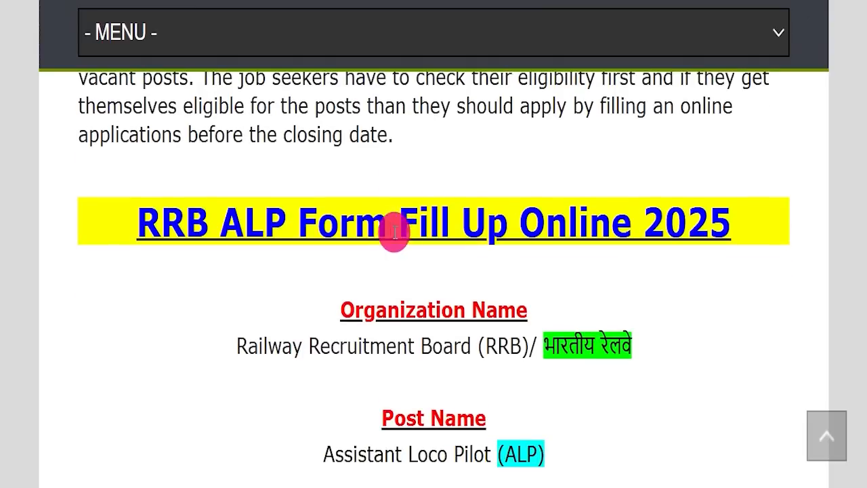
click(348, 192)
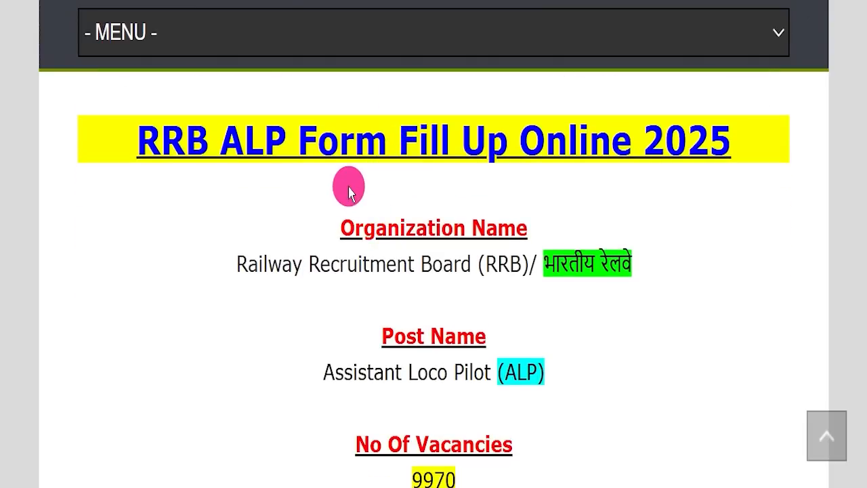
drag(106, 138, 701, 180)
click(678, 225)
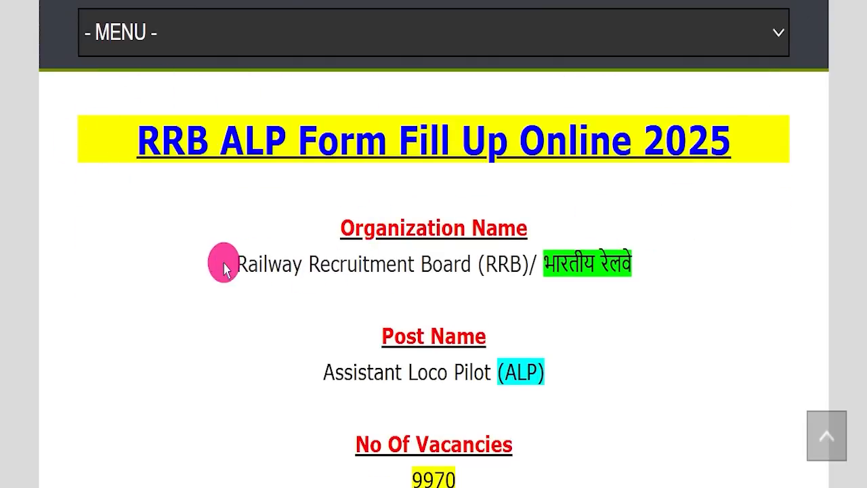
Highlight the organization name, post name and number of vacancies one after another in the article.
drag(189, 263, 655, 261)
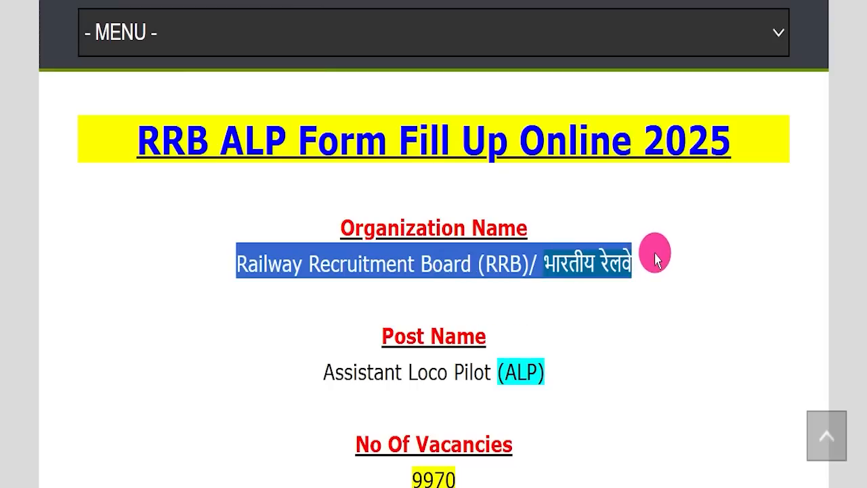
scroll(532, 265, down, 1)
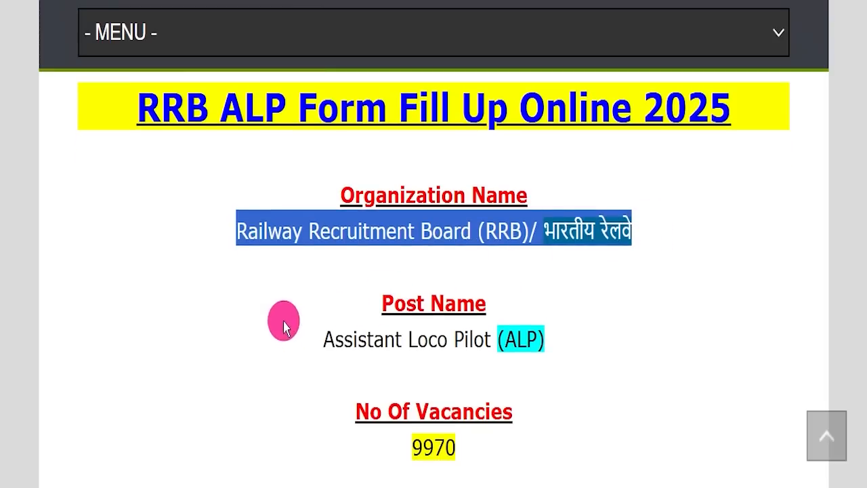
drag(284, 323, 654, 321)
click(652, 349)
scroll(665, 319, down, 1)
drag(400, 403, 512, 409)
Mark the extended last date for online application, 19 May 2025, with a double red underline and a tick.
scroll(601, 393, down, 10)
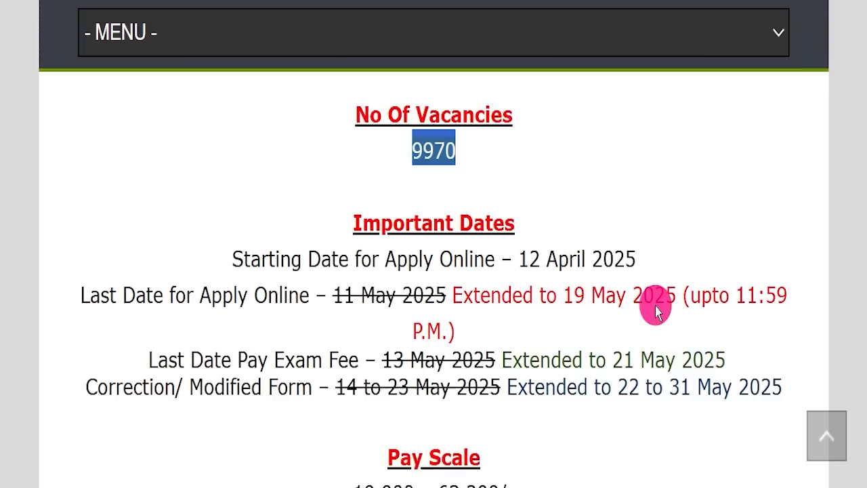
click(609, 257)
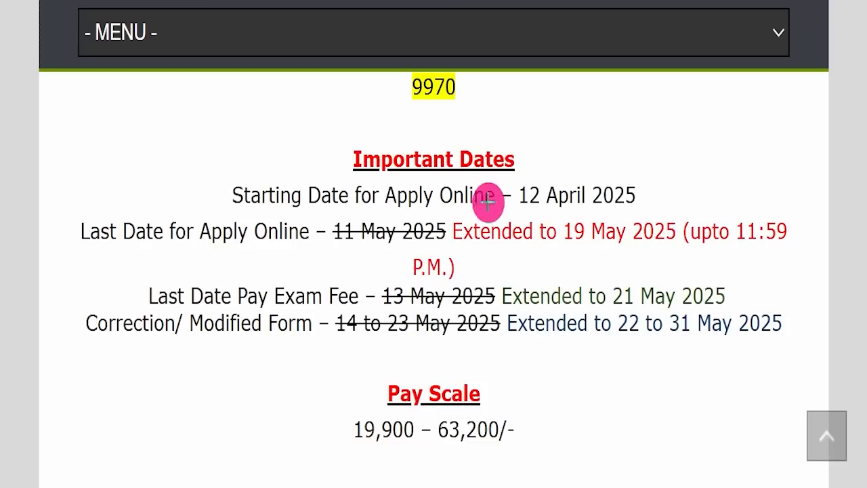
drag(565, 237, 686, 236)
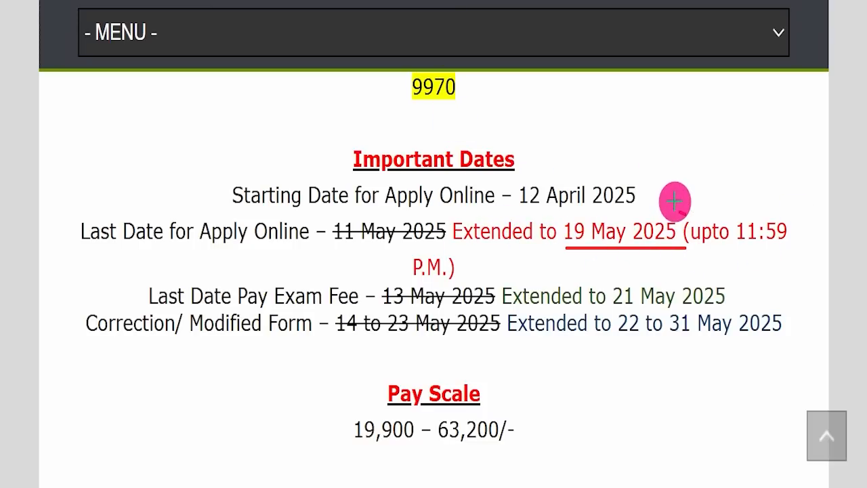
drag(679, 214, 755, 152)
drag(565, 256, 694, 255)
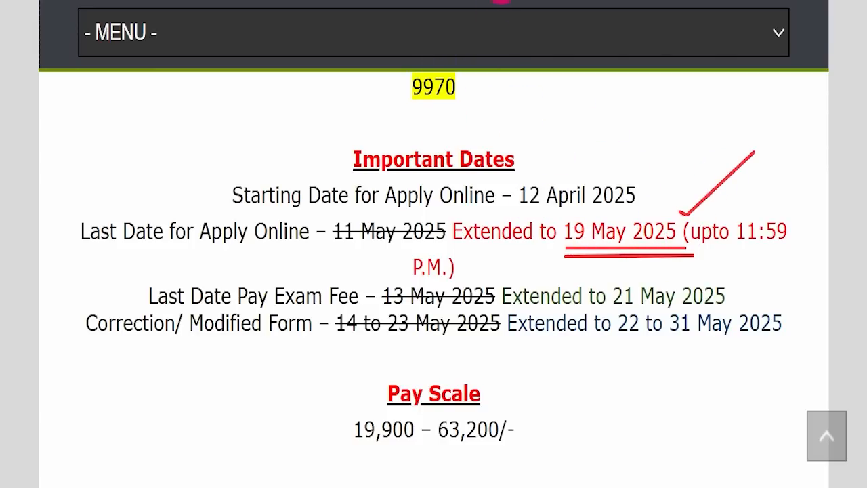
Underline the pay scale amount in the article in red, and clear all the drawn marks.
drag(345, 457, 572, 457)
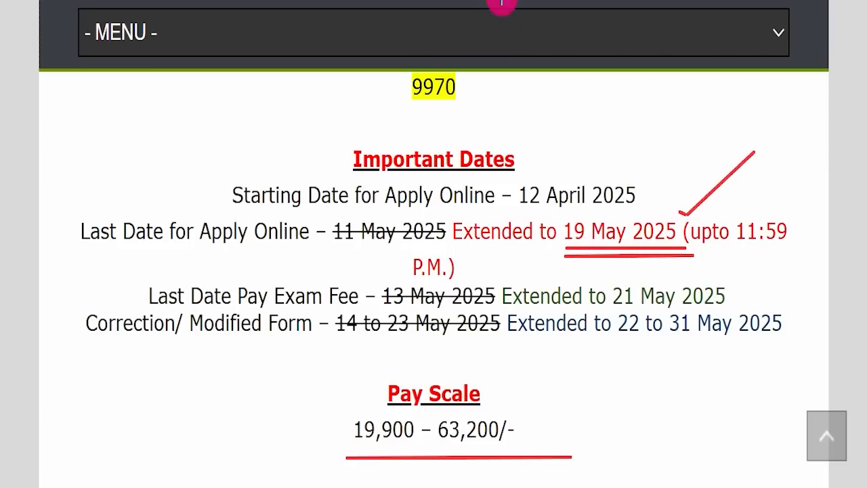
key(Escape)
Highlight the educational qualification and the age limit one after another in the article.
scroll(430, 199, down, 3)
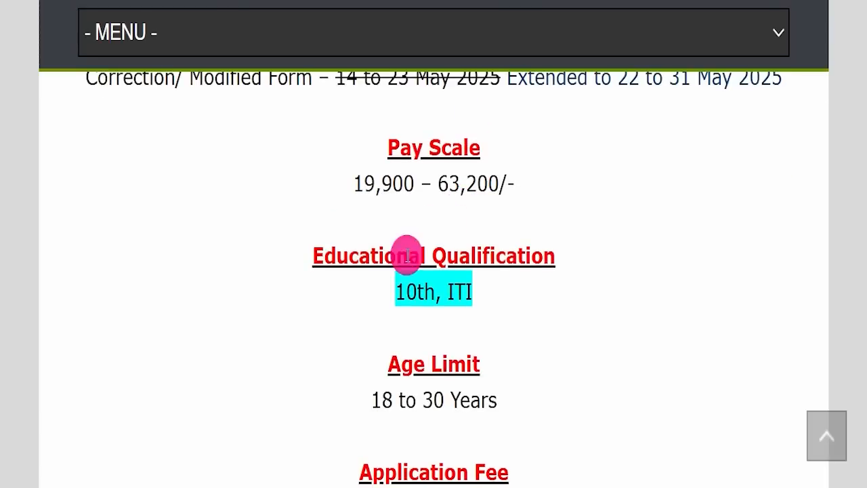
drag(386, 289, 485, 282)
scroll(497, 287, down, 2)
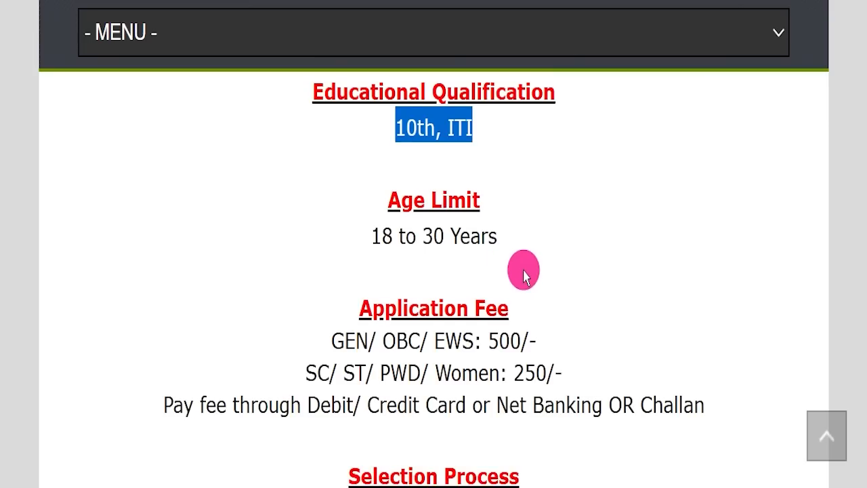
drag(330, 224, 542, 228)
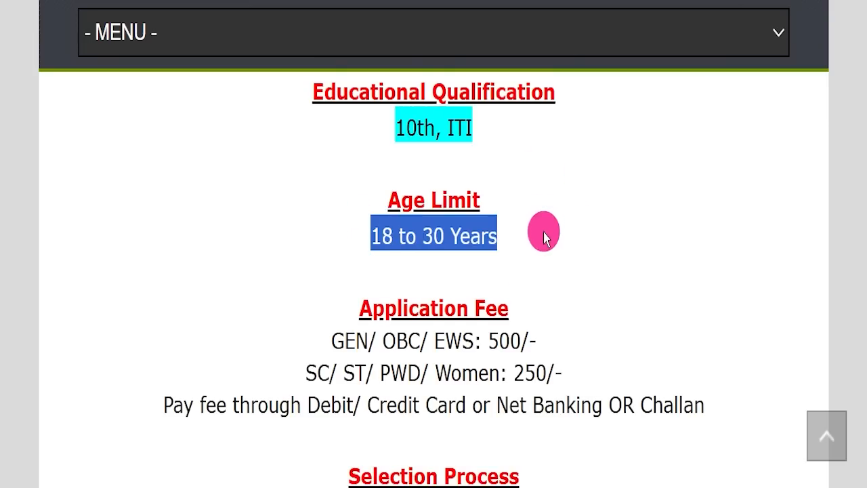
Highlight the GEN/OBC/EWS and SC/ST/PWD/Women application fee lines in turn, and clear the selection.
scroll(546, 234, down, 2)
drag(310, 159, 567, 169)
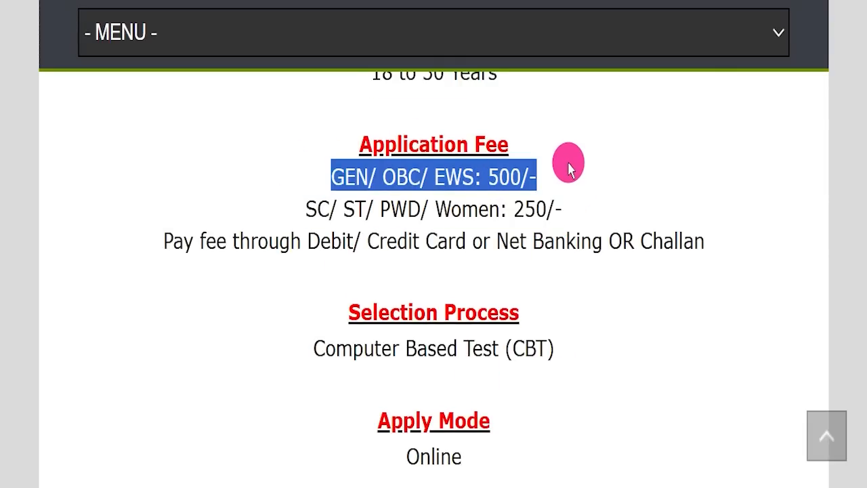
drag(292, 203, 567, 197)
click(579, 207)
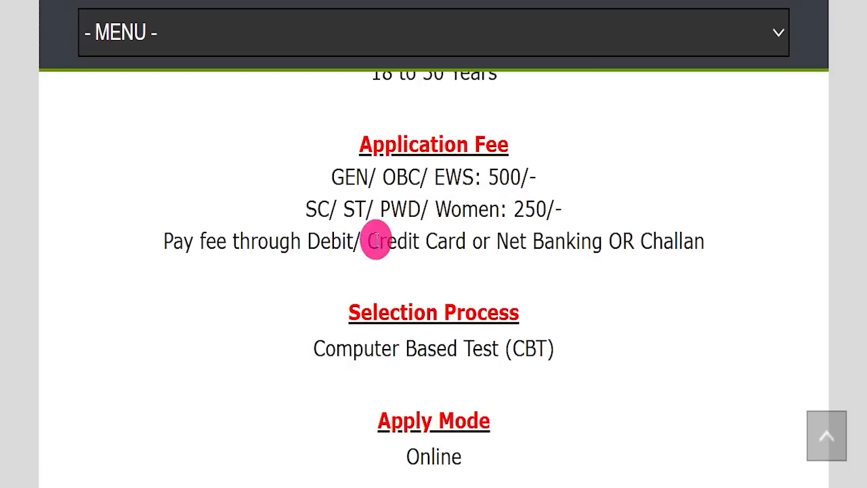
Highlight the selection process, apply mode and job location entries one after another in the article.
scroll(542, 258, down, 2)
scroll(562, 251, down, 1)
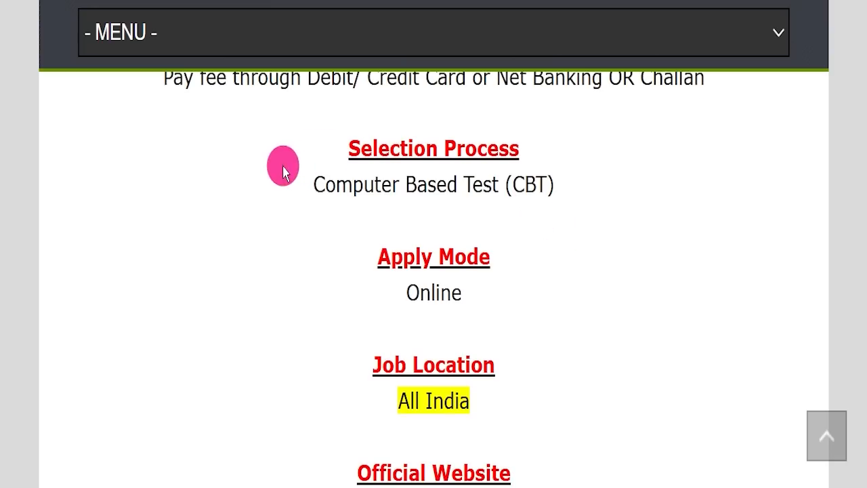
drag(325, 184, 559, 171)
scroll(559, 171, down, 1)
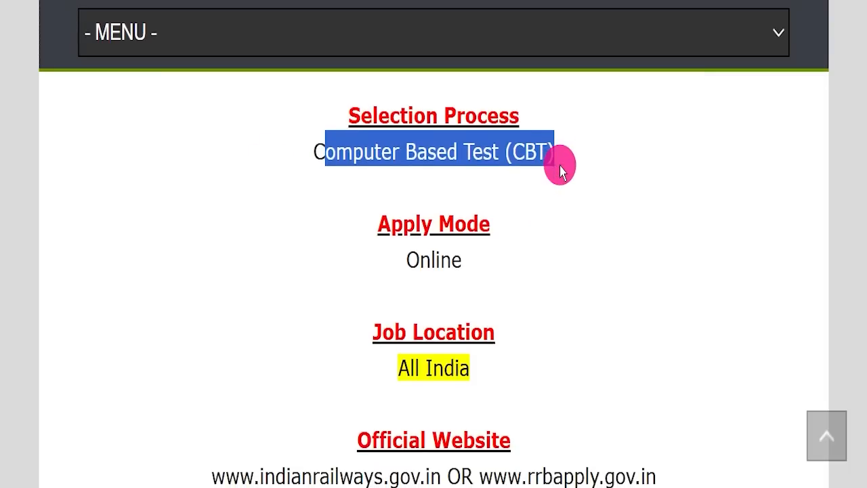
drag(370, 260, 576, 268)
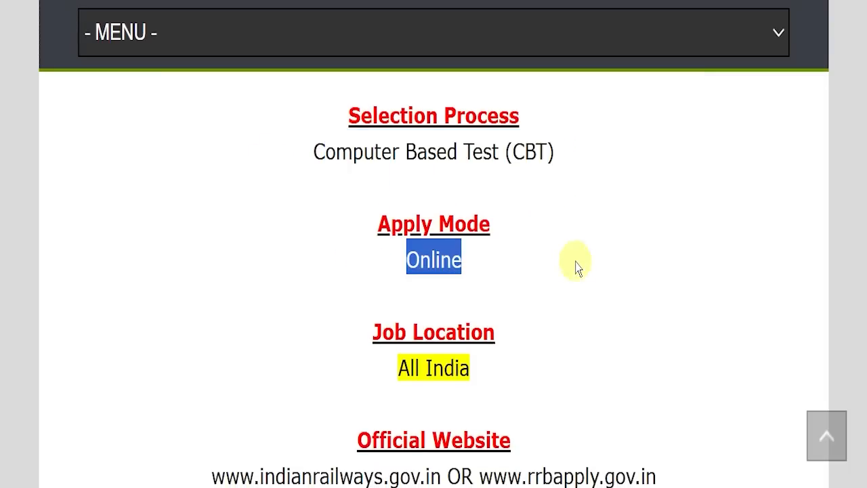
drag(345, 364, 567, 337)
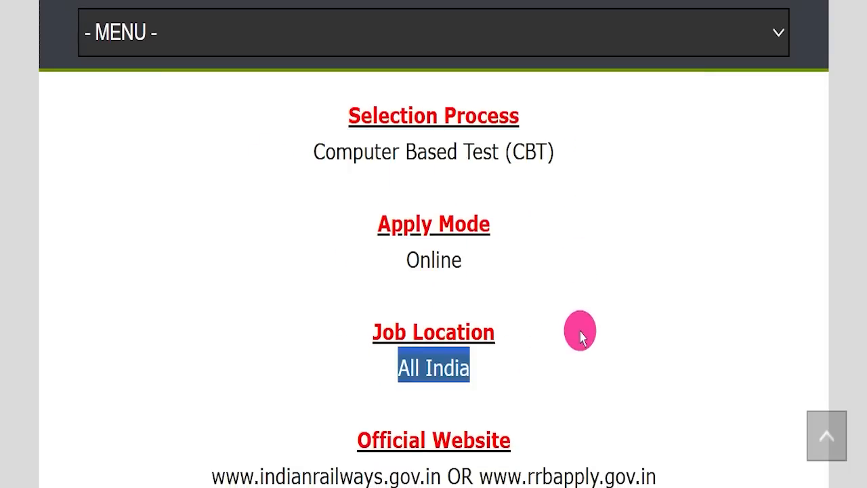
scroll(582, 312, down, 2)
drag(478, 309, 718, 309)
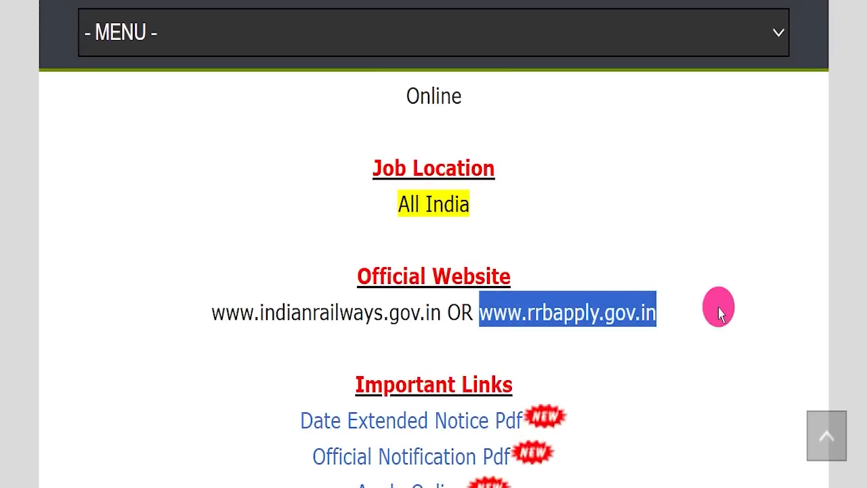
scroll(691, 315, down, 1)
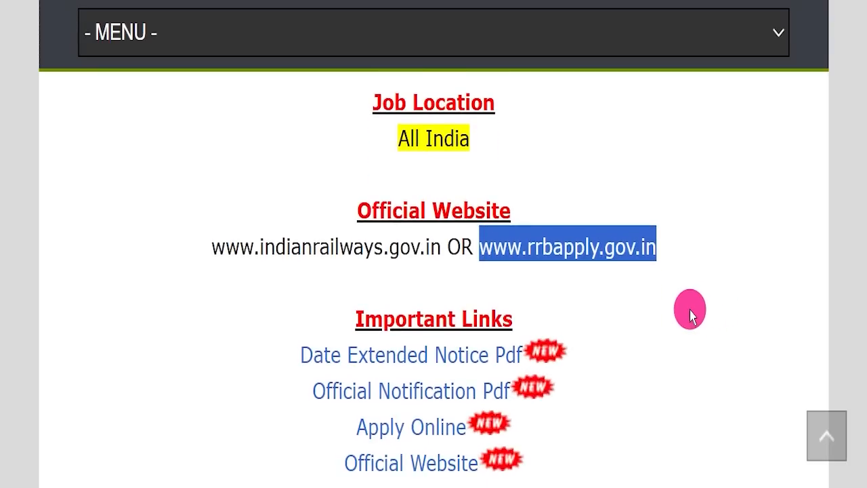
click(691, 315)
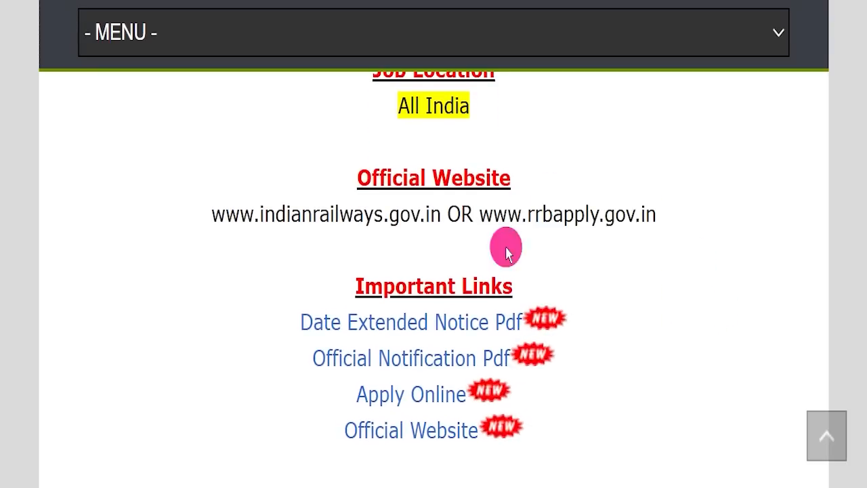
Highlight the Official Notification Pdf link and skim through the pages of the CEN_01_2025_ALP.pdf employment notice.
drag(277, 357, 509, 349)
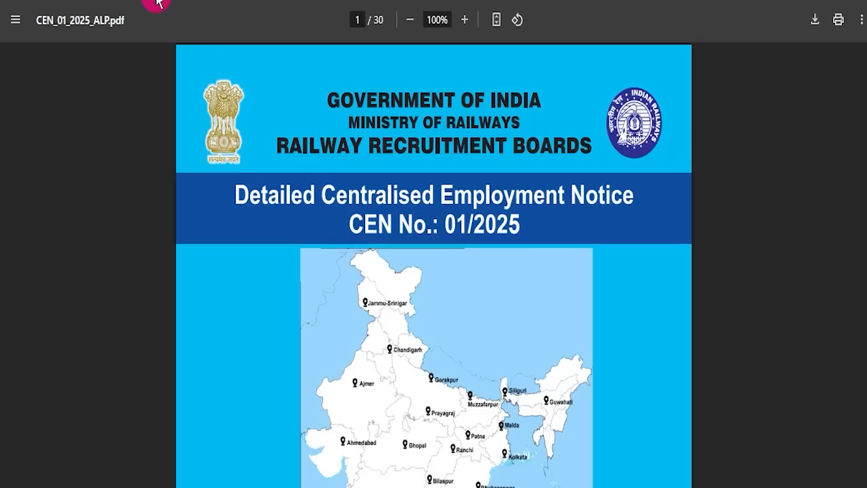
scroll(439, 274, down, 15)
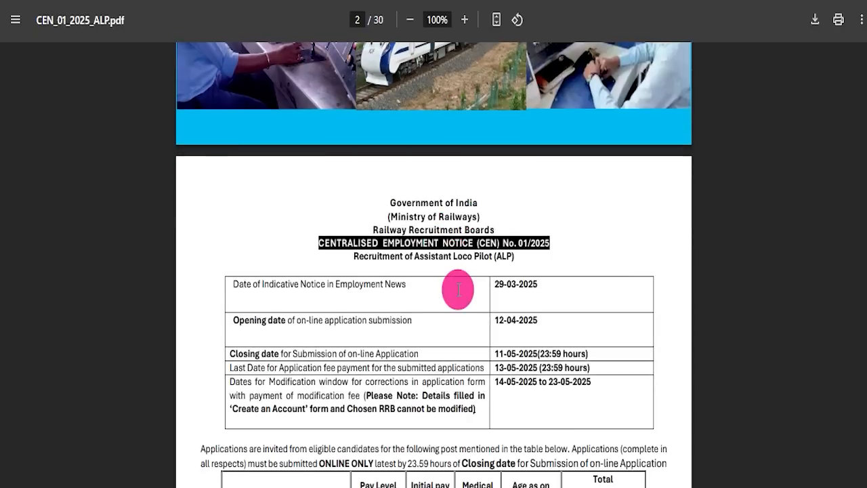
scroll(460, 290, down, 12)
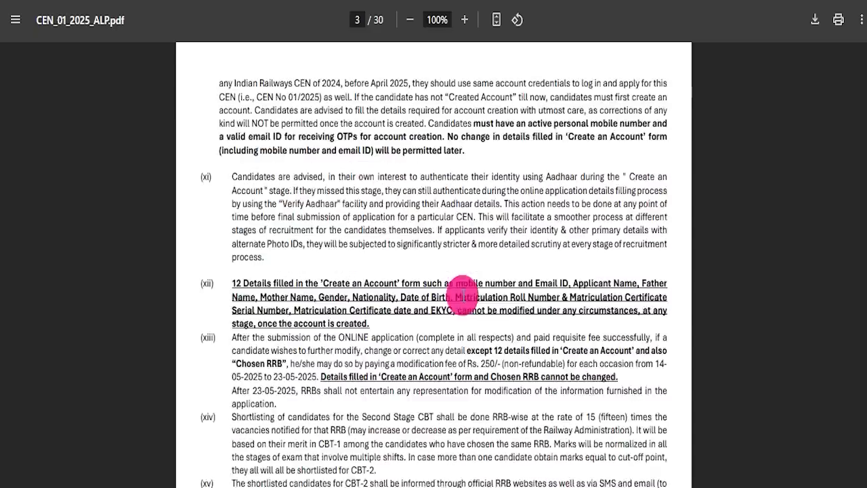
scroll(423, 298, down, 6)
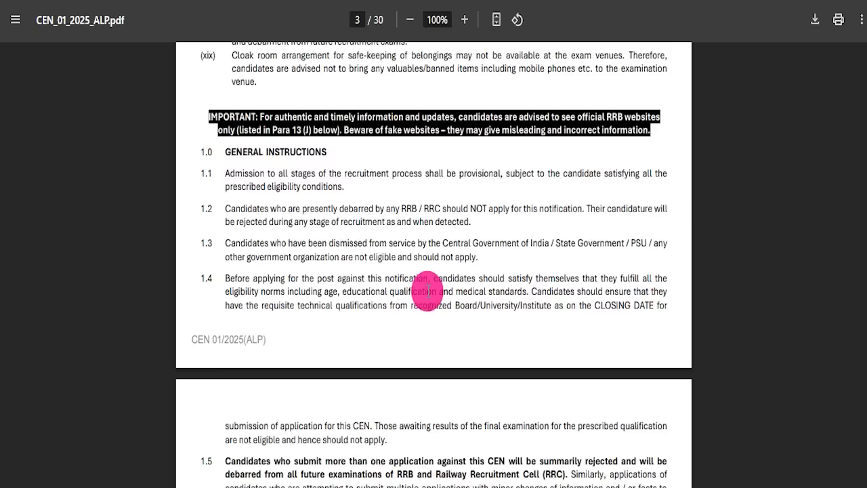
scroll(377, 281, down, 10)
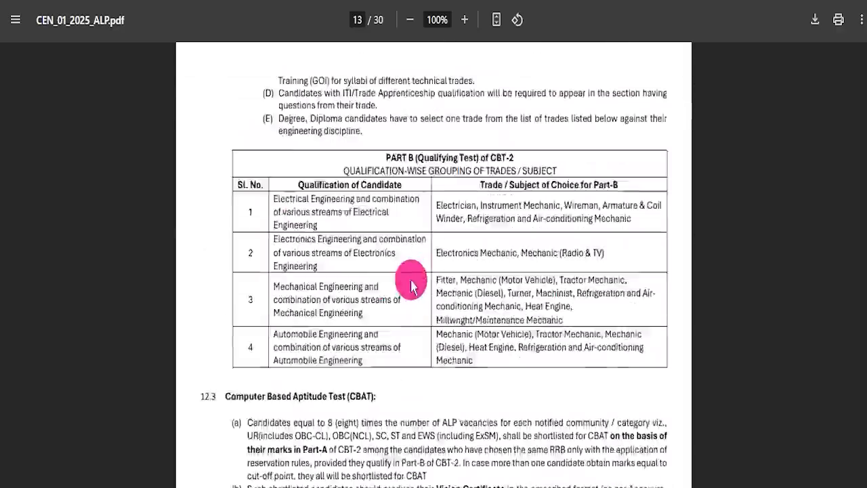
scroll(487, 287, down, 20)
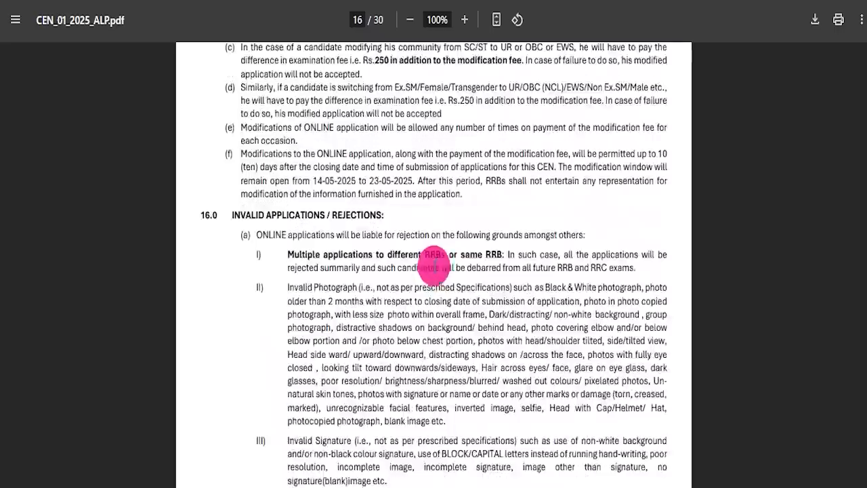
scroll(562, 289, down, 20)
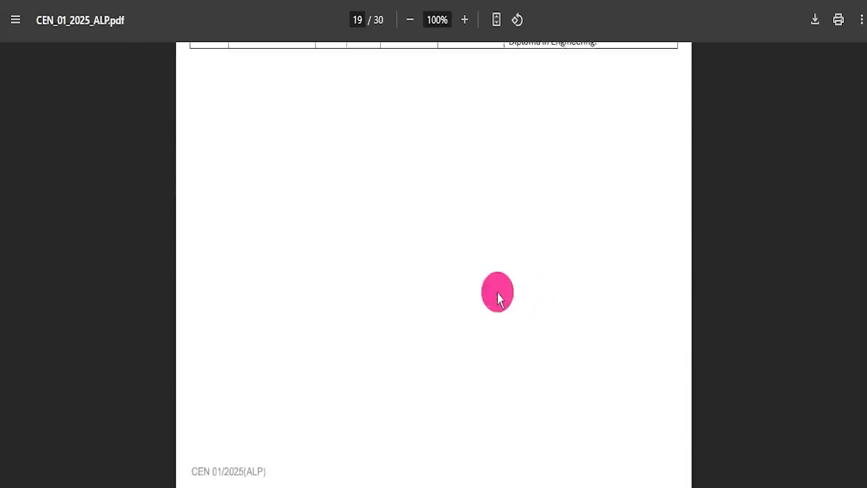
scroll(653, 293, down, 10)
drag(866, 347, 864, 46)
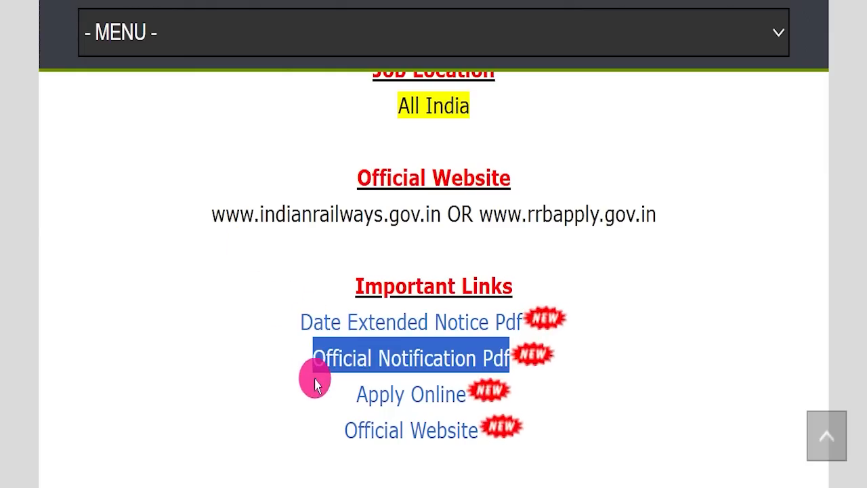
Highlight the Apply Online link in the article and switch to the Railway Recruitment Board website.
drag(338, 391, 461, 383)
click(78, 3)
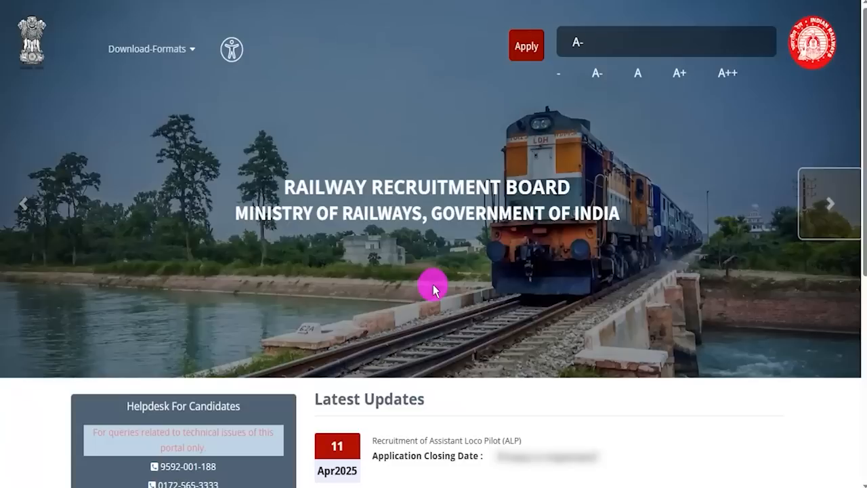
Look through the downloadable certificate and declaration formats offered for CEN-01/2025.
mouse_move(180, 61)
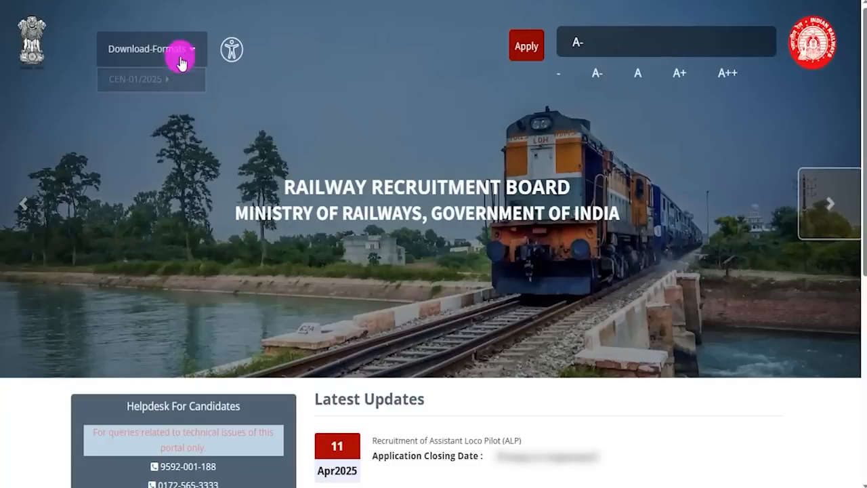
mouse_move(154, 87)
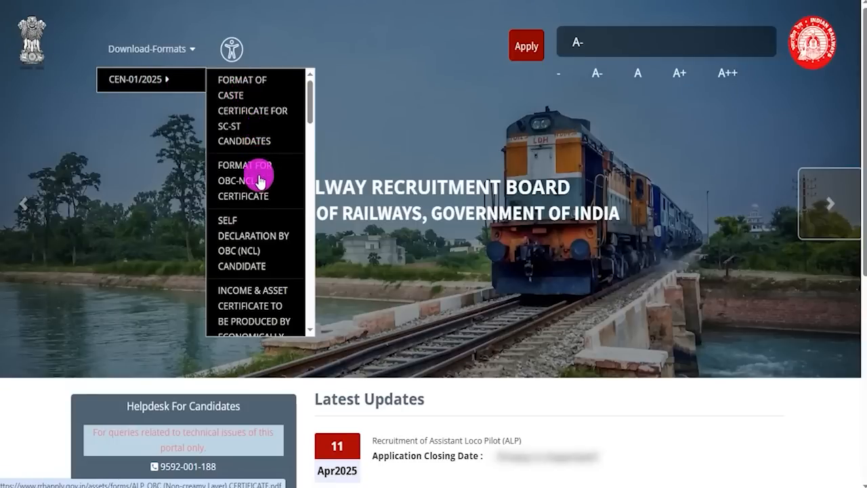
scroll(259, 208, down, 10)
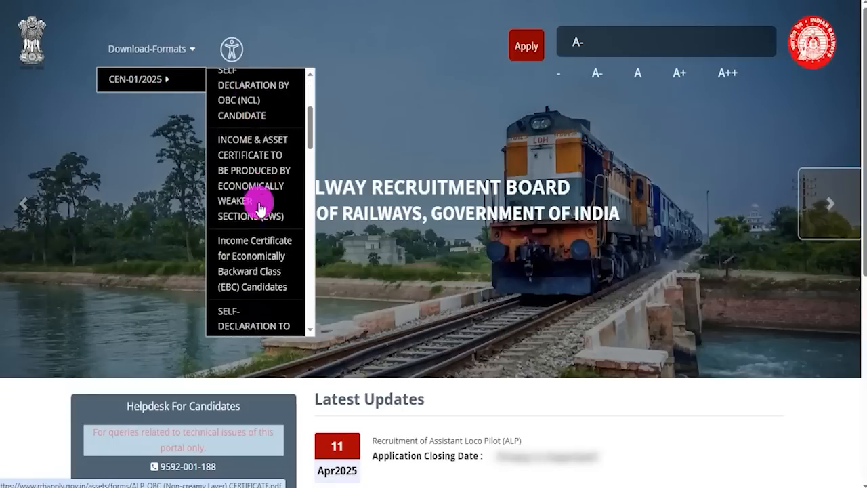
scroll(254, 207, down, 2)
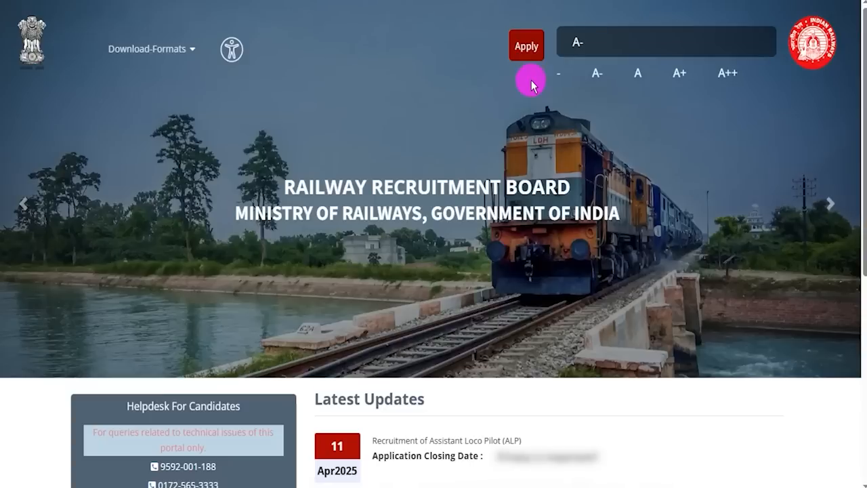
Open the application sign-in page for candidates who already have an account.
click(525, 46)
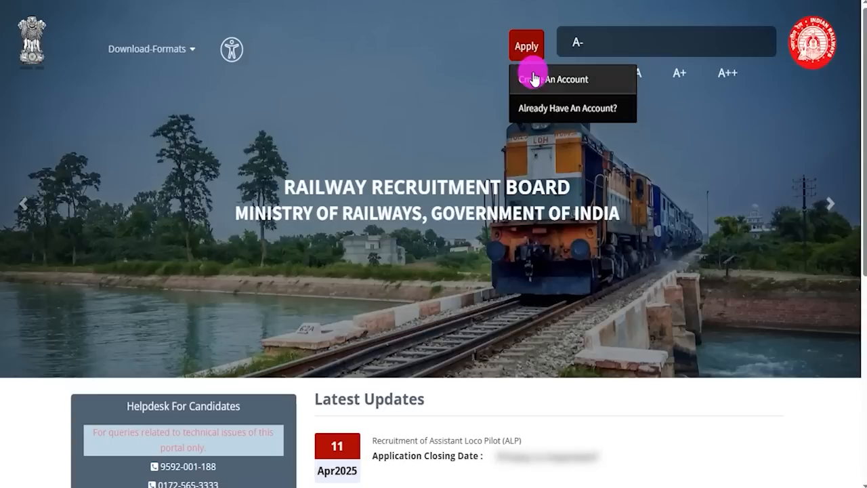
click(569, 109)
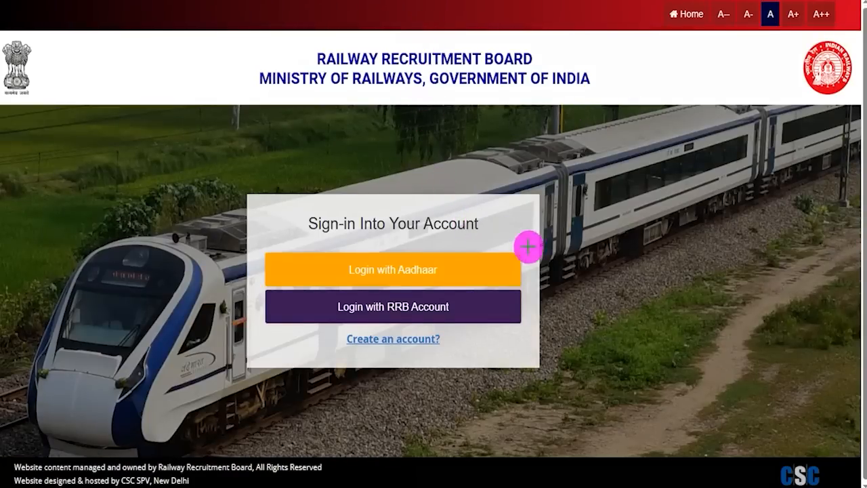
Point out the Aadhaar and RRB account login options with red arrows, mark the account creation link, and clear the drawings.
drag(724, 267, 533, 267)
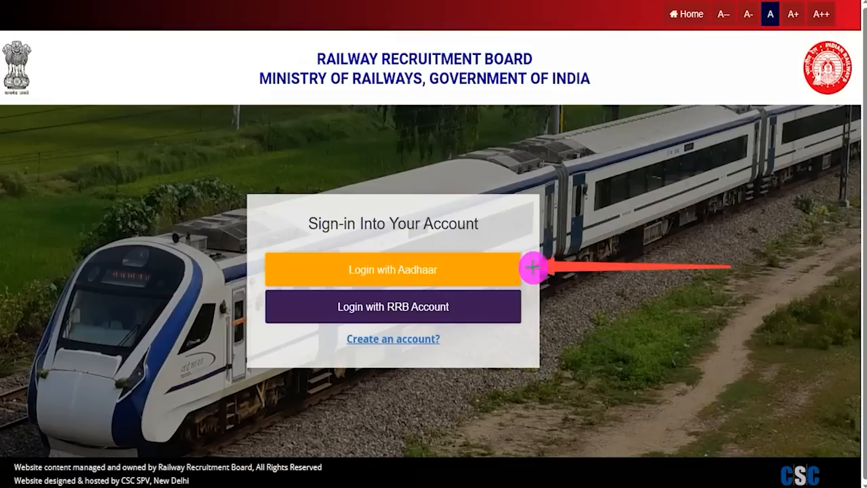
drag(96, 293, 290, 311)
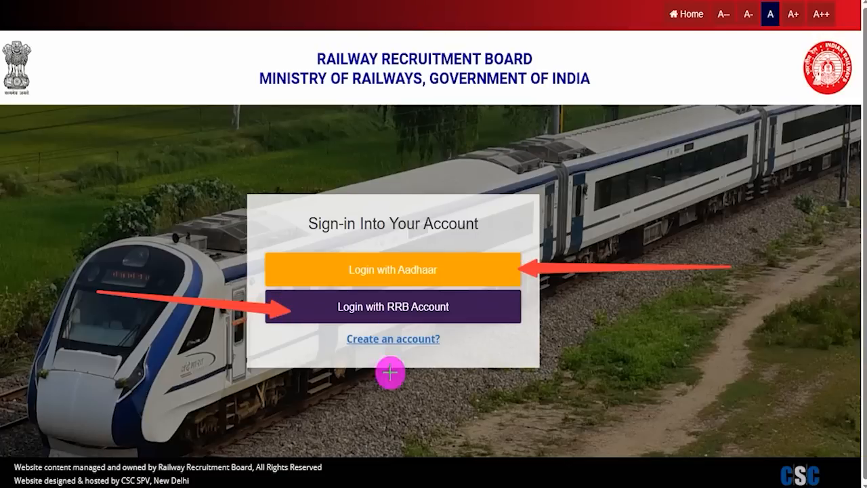
mouse_move(304, 325)
mouse_down()
mouse_move(388, 324)
mouse_move(456, 340)
mouse_move(464, 353)
mouse_up()
key(Escape)
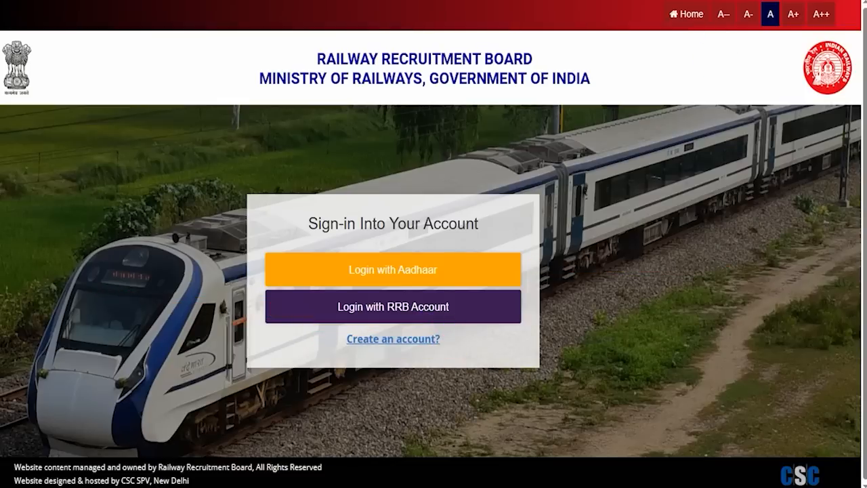
Open the account creation form from the sign-in page and dismiss the notice about existing 2024 accounts.
click(381, 339)
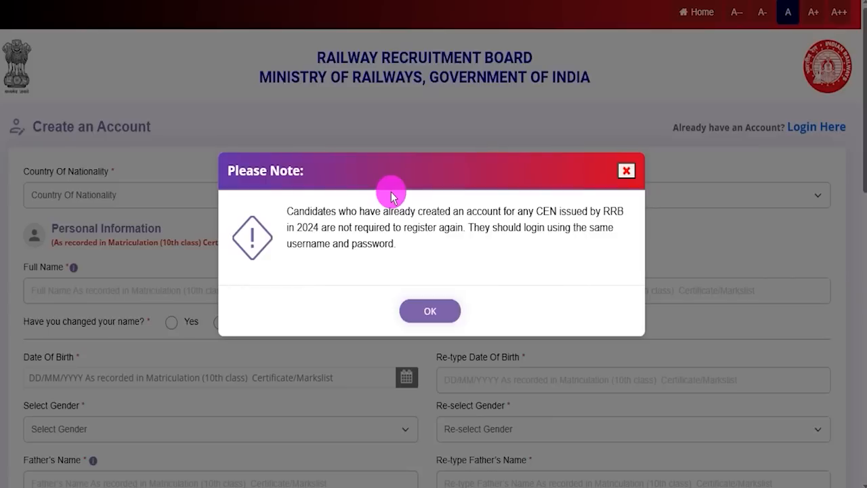
click(423, 308)
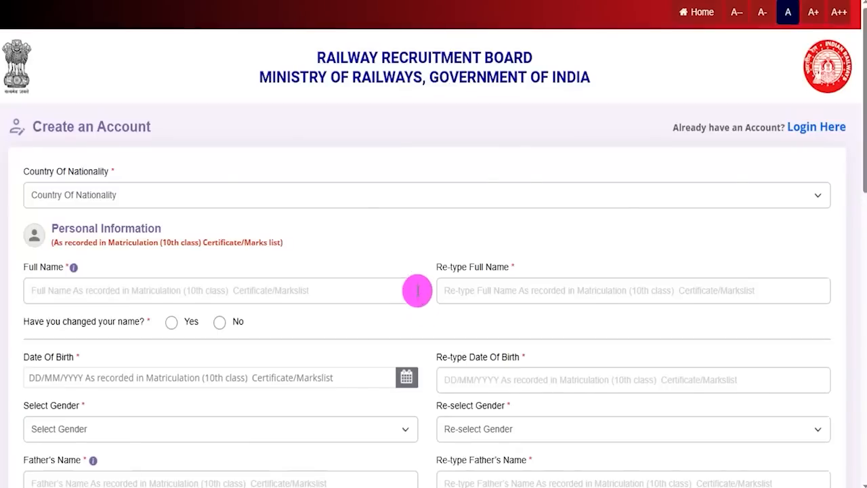
Set the country of nationality to India and point out the full name and re-type full name fields.
click(308, 197)
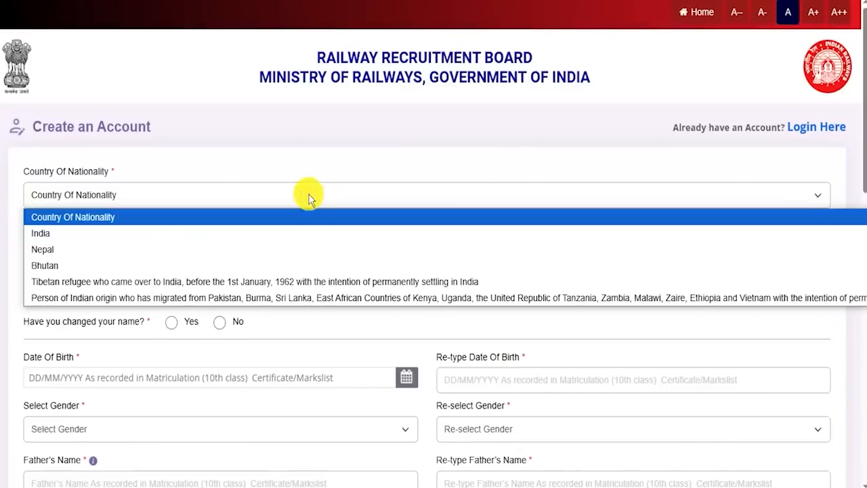
click(60, 232)
drag(25, 269, 58, 289)
click(122, 292)
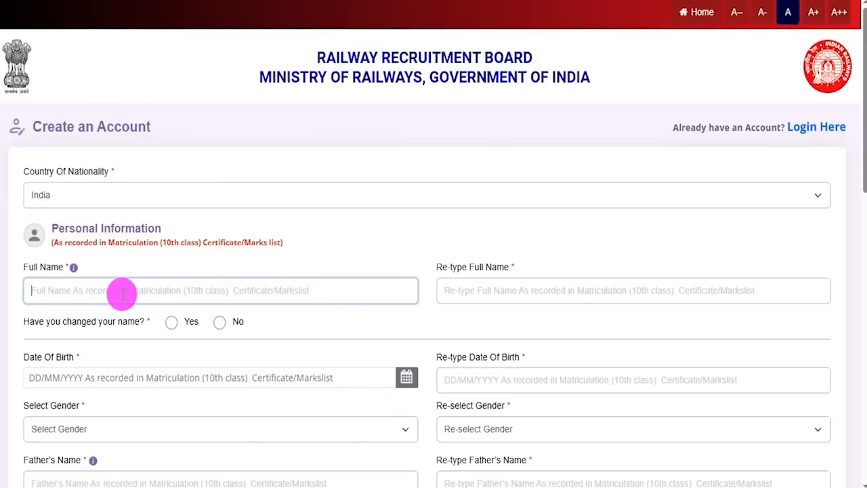
drag(449, 266, 494, 282)
click(482, 291)
Answer Yes to the name-change question, agree to the documentation notice, and show the new name and re-type fields.
scroll(323, 343, down, 4)
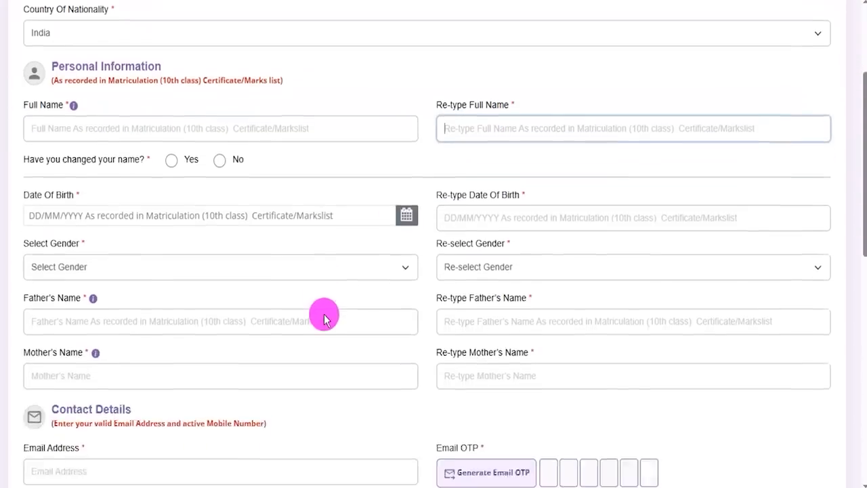
drag(33, 52, 148, 64)
click(171, 54)
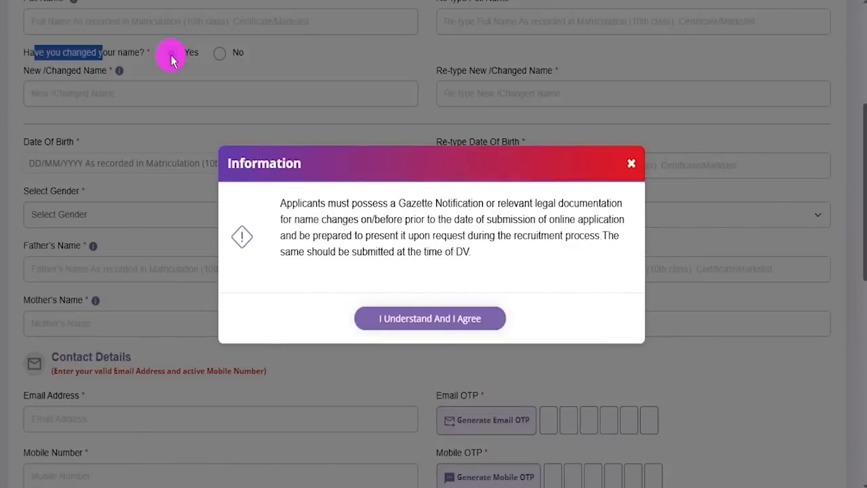
click(407, 325)
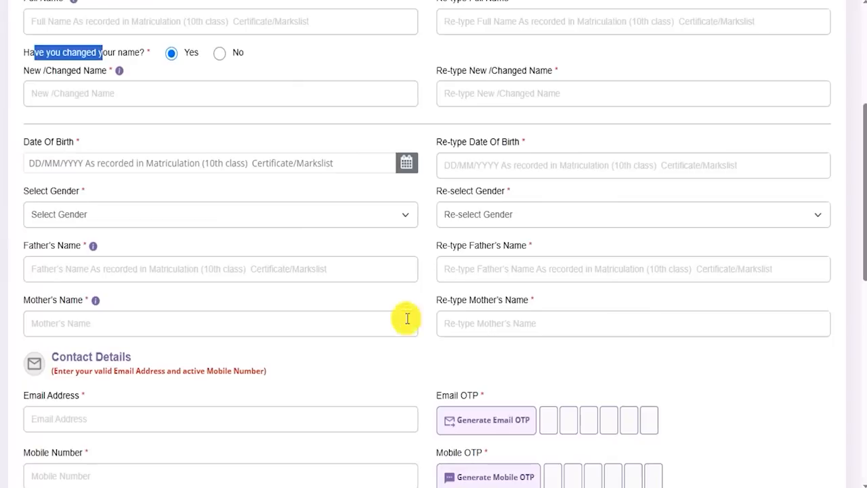
click(81, 92)
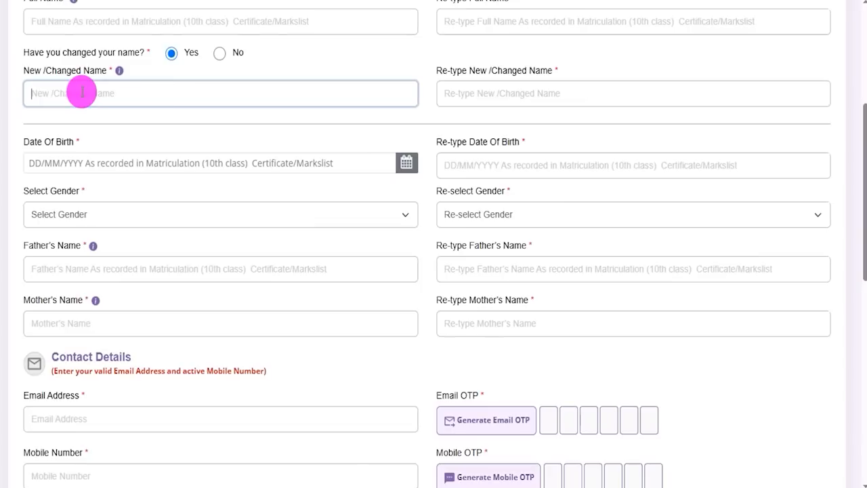
click(496, 92)
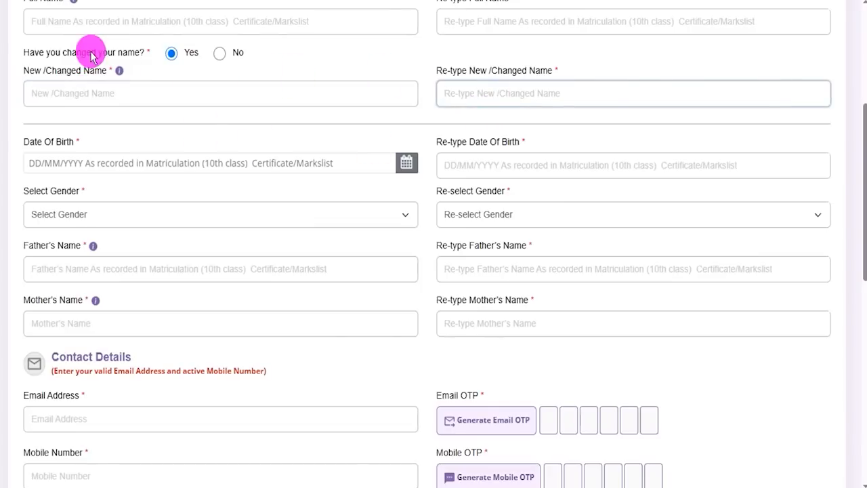
Answer No to the name-change question and show the date of birth calendar and its re-type field.
drag(47, 54, 118, 54)
click(219, 54)
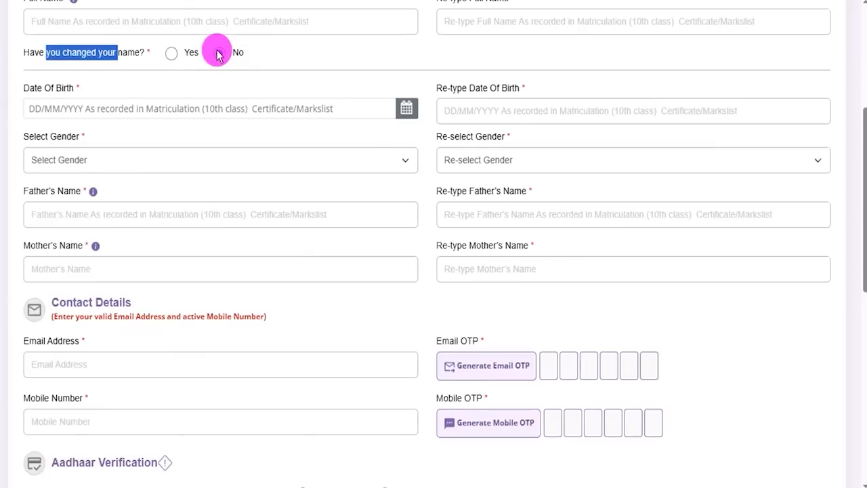
drag(34, 88, 75, 88)
click(139, 112)
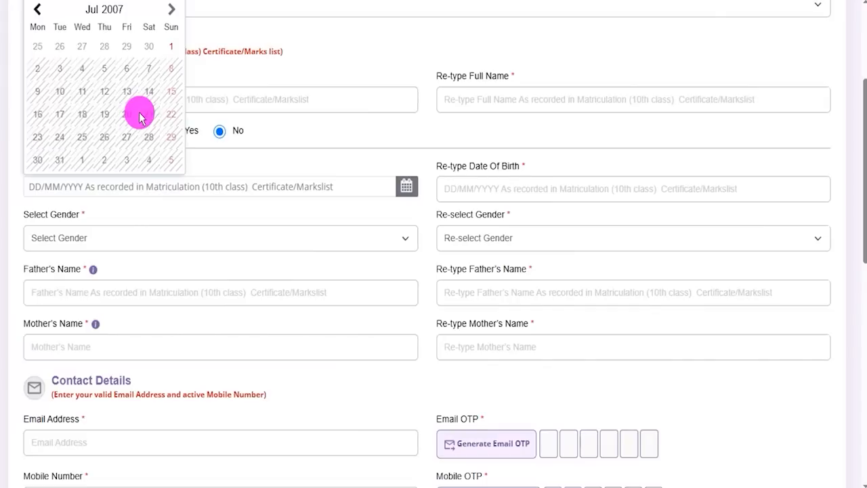
click(360, 141)
click(477, 189)
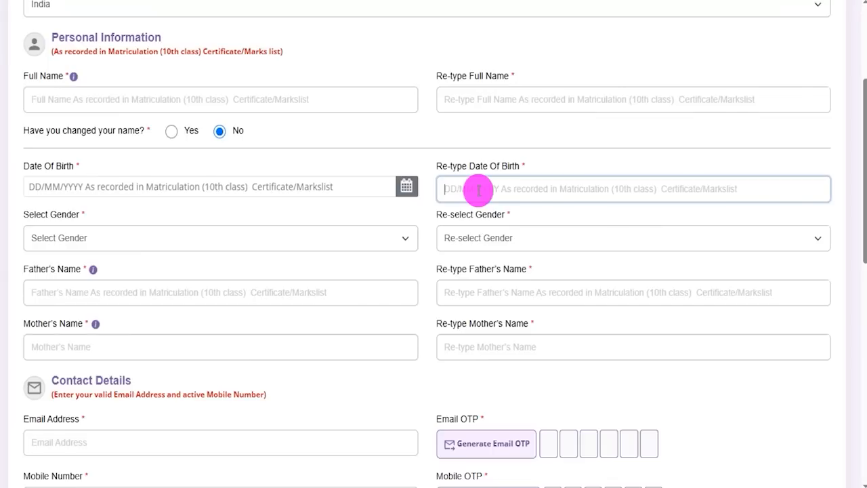
Set the gender to Male in both the gender and re-select gender fields.
drag(42, 216, 61, 217)
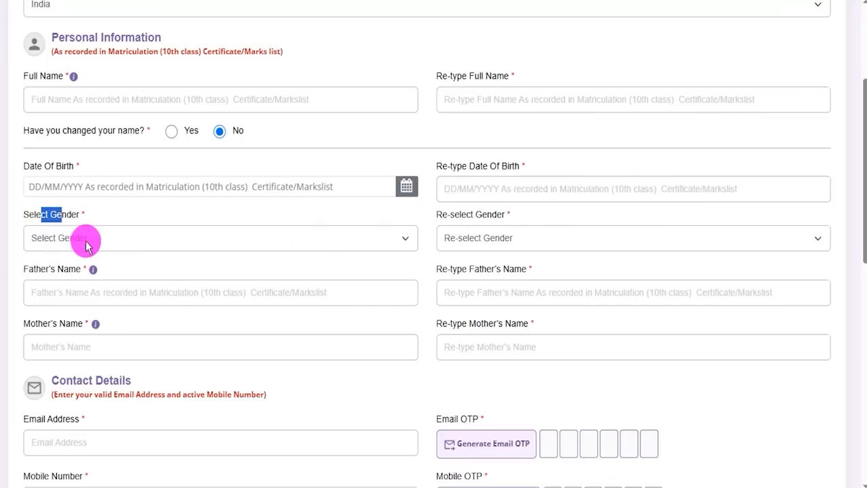
click(87, 242)
click(67, 275)
click(493, 237)
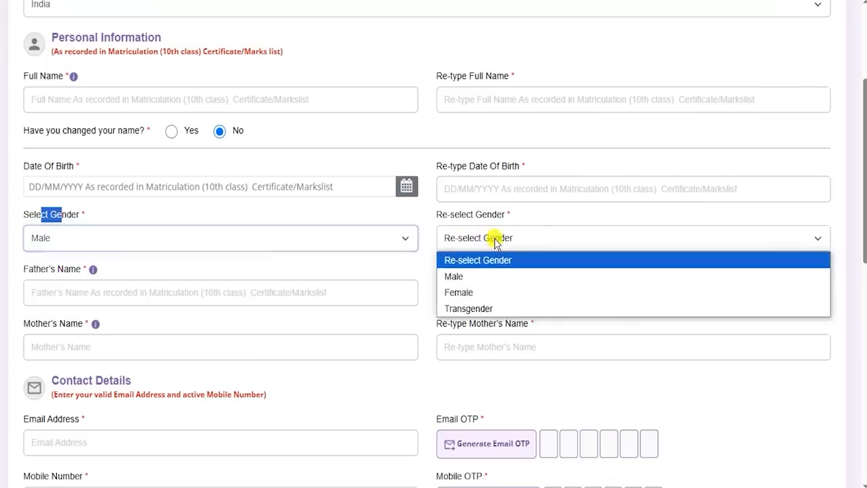
click(477, 278)
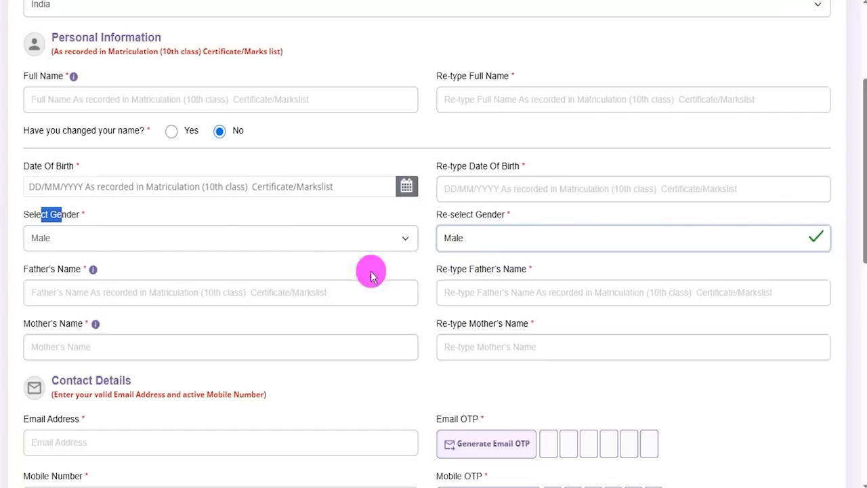
Point out the father's name and mother's name fields along with their re-type fields.
click(151, 296)
drag(36, 269, 72, 270)
click(118, 293)
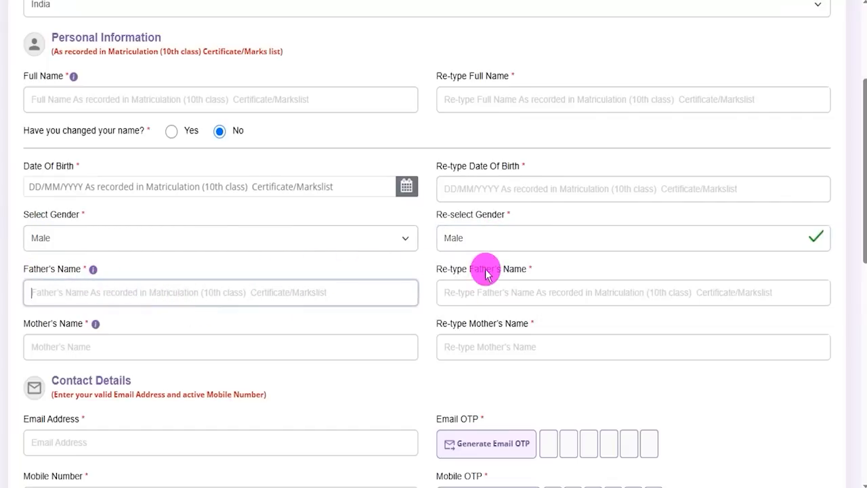
drag(457, 269, 505, 270)
click(500, 294)
drag(43, 323, 66, 323)
click(92, 347)
drag(451, 323, 499, 346)
click(500, 346)
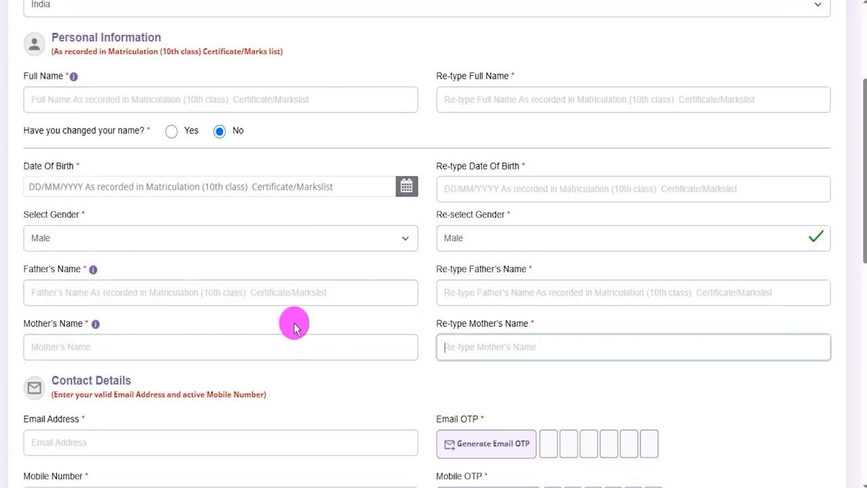
Go over the contact details section, trying the email OTP request and pointing out the mobile number and OTP fields.
scroll(298, 298, down, 4)
drag(57, 111, 125, 115)
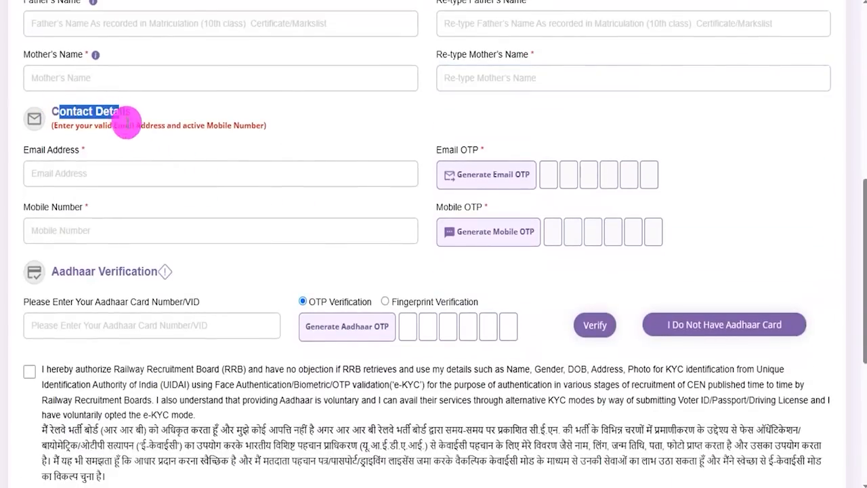
drag(28, 149, 64, 155)
click(93, 170)
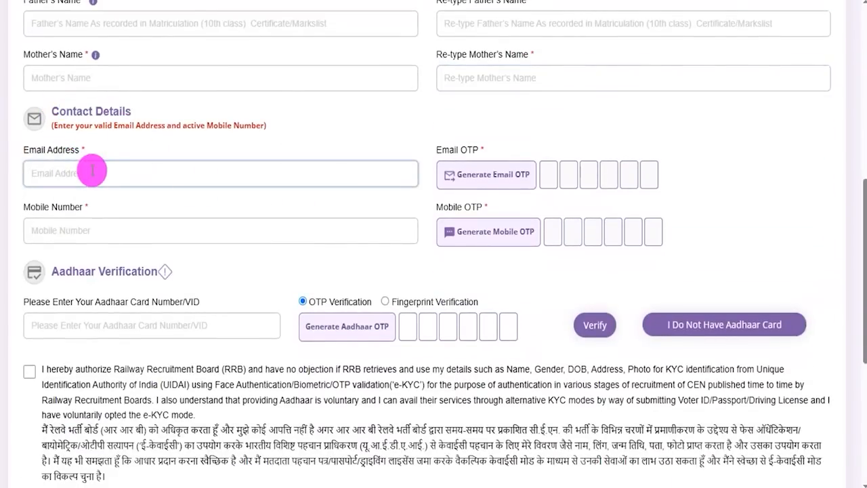
click(486, 176)
click(101, 231)
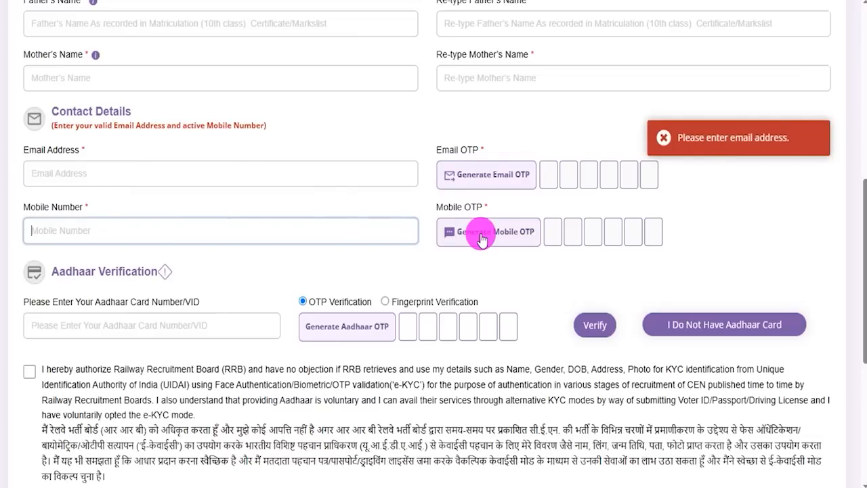
click(563, 177)
click(587, 218)
drag(630, 237, 658, 235)
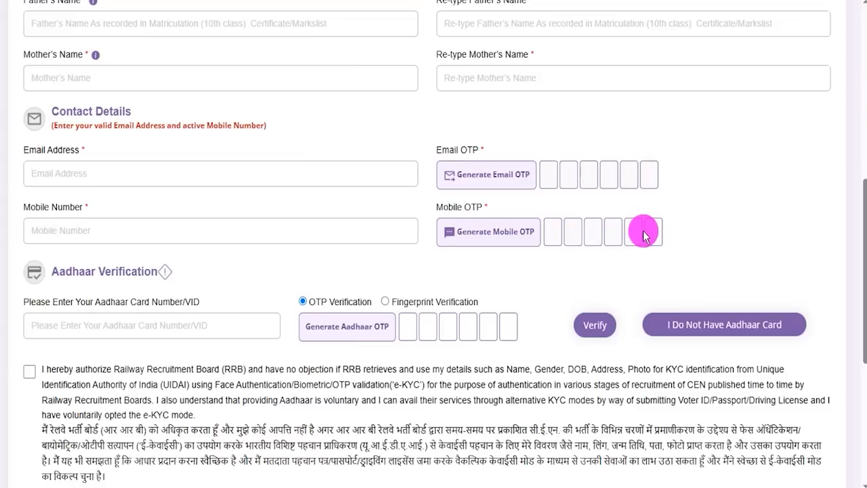
Point out the Aadhaar card number field and tick the consent authorizing RRB to use e-KYC details.
drag(60, 269, 153, 210)
scroll(174, 256, down, 1)
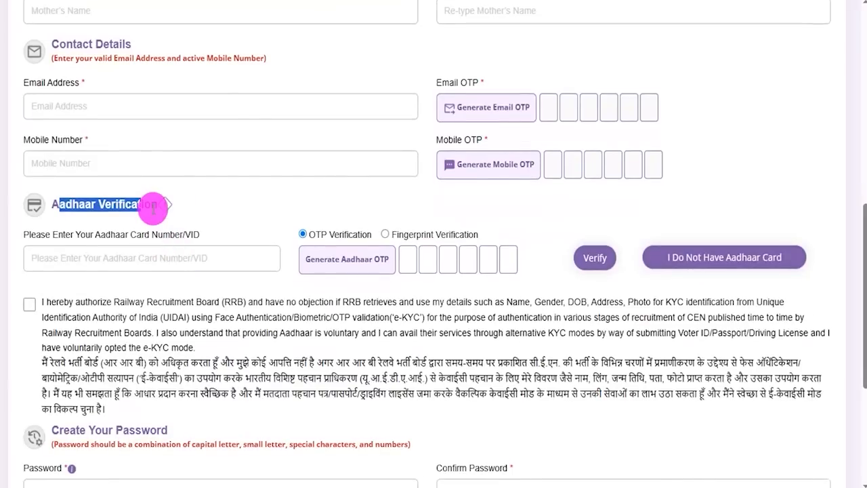
click(106, 258)
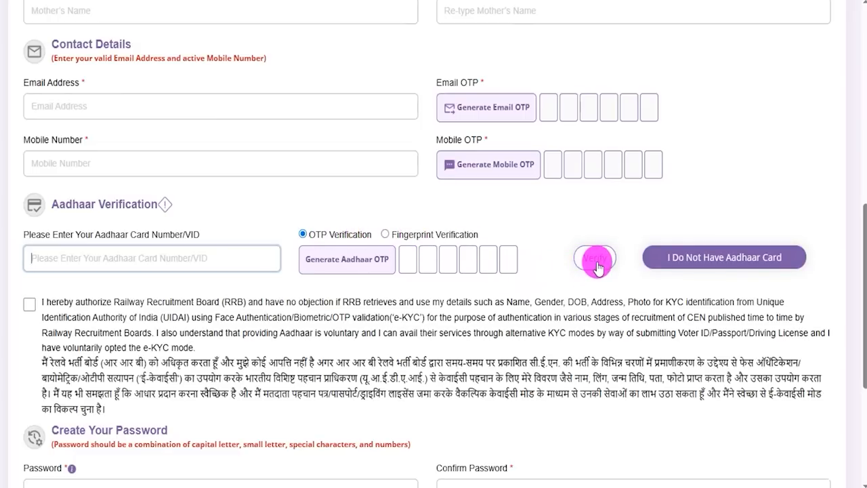
scroll(596, 268, down, 1)
click(512, 237)
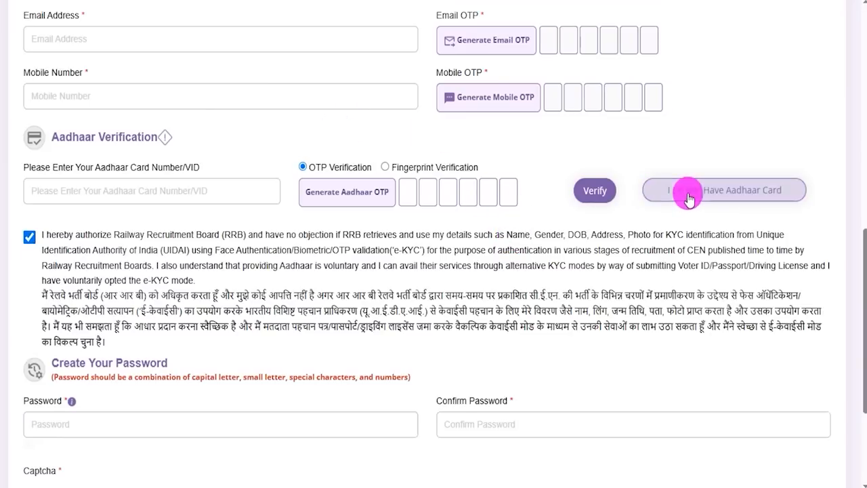
Show the alternative proof-of-ID fields for candidates without an Aadhaar card and switch back to Aadhaar verification.
click(747, 195)
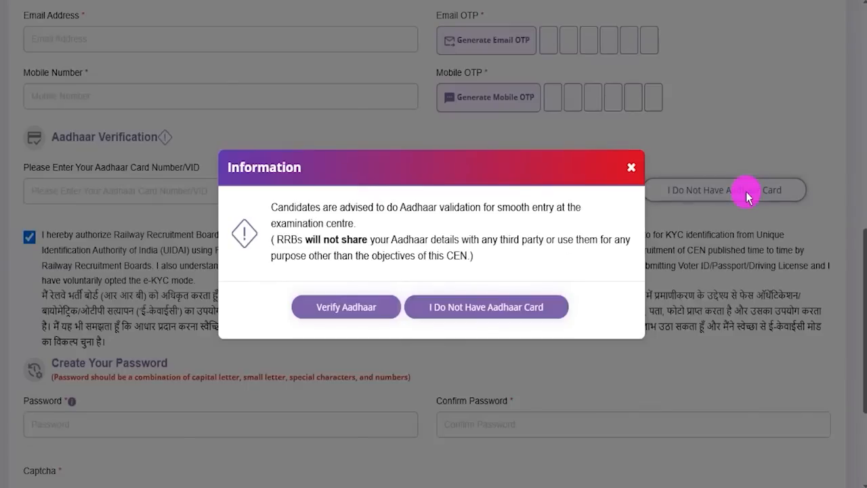
click(467, 308)
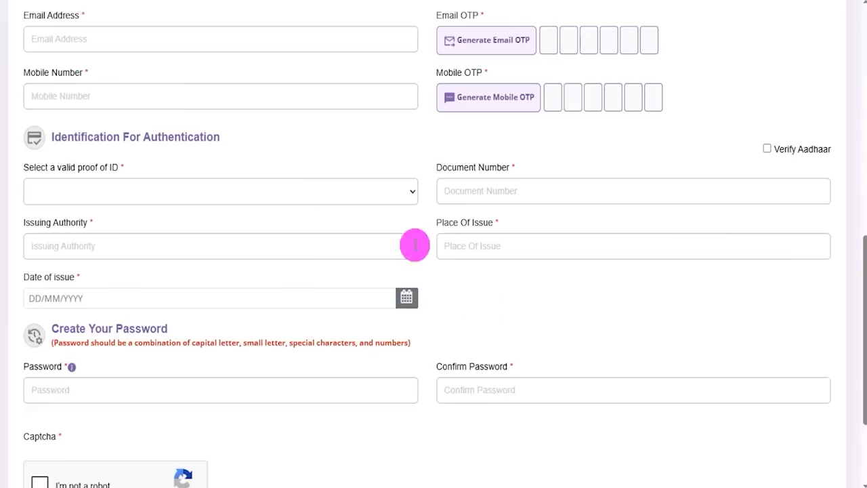
drag(32, 169, 121, 169)
click(456, 172)
drag(456, 173, 70, 223)
drag(444, 223, 464, 248)
drag(34, 277, 155, 310)
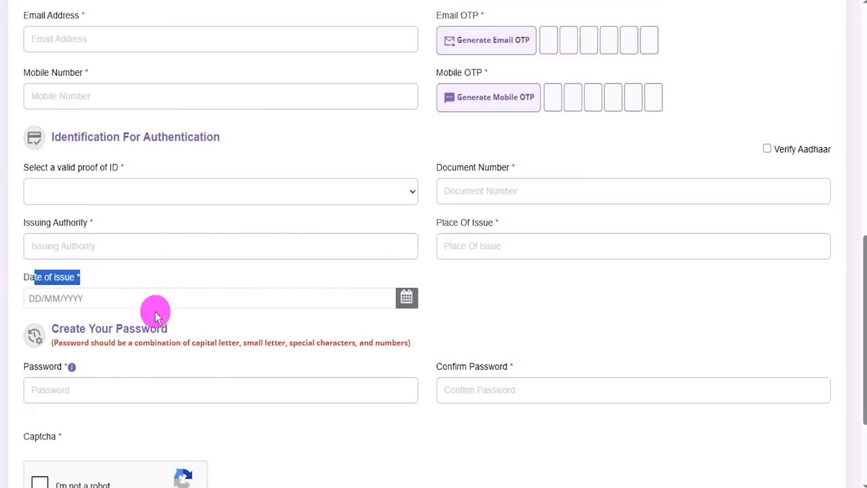
click(766, 148)
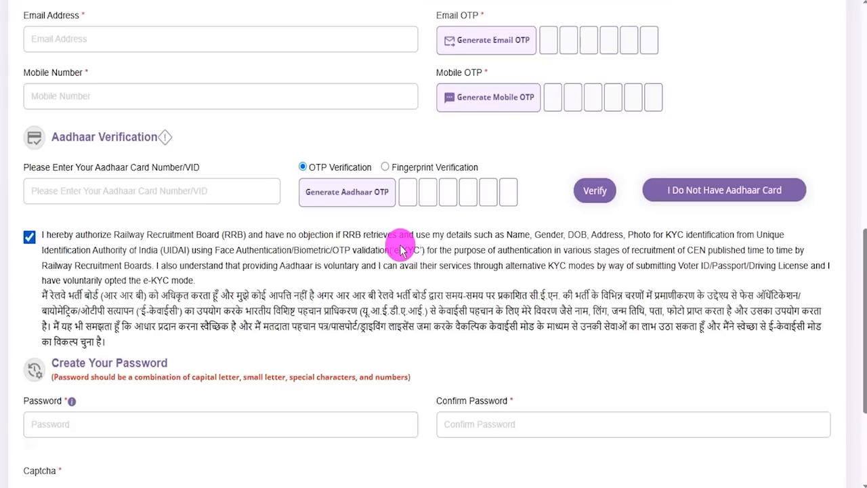
drag(66, 138, 122, 138)
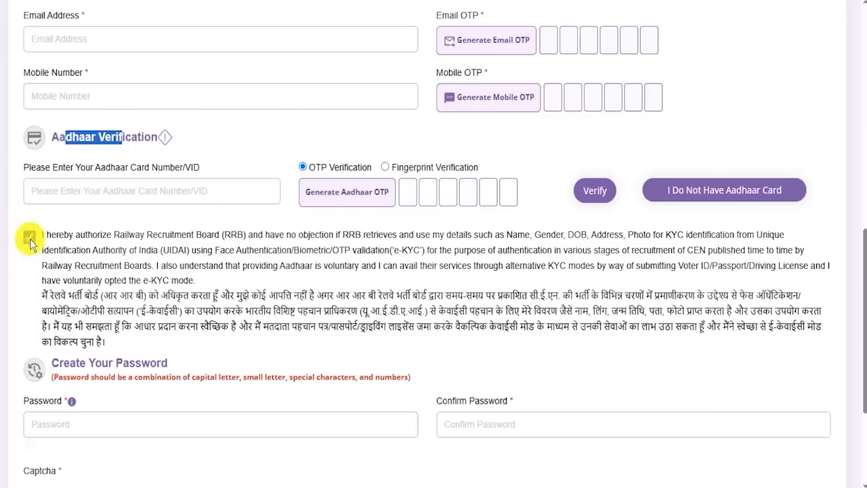
Point out the password and confirm password fields, using a sample password in Notepad to illustrate the required character types.
scroll(197, 322, down, 2)
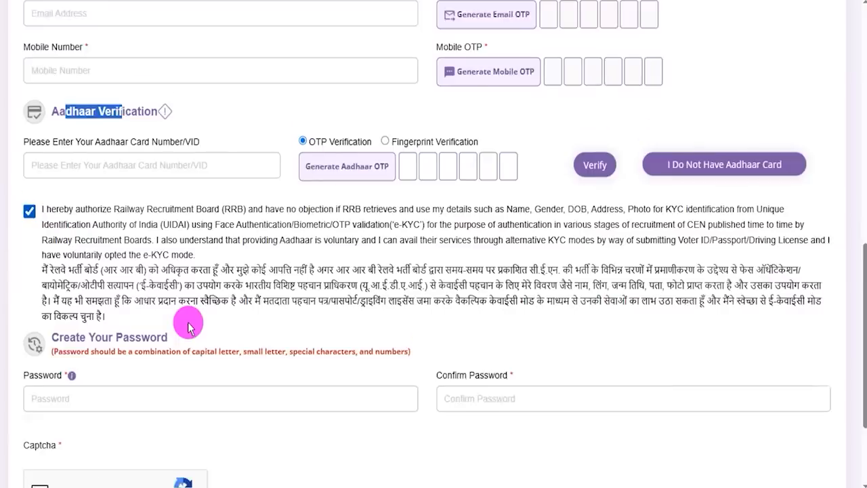
drag(62, 229, 140, 228)
click(144, 289)
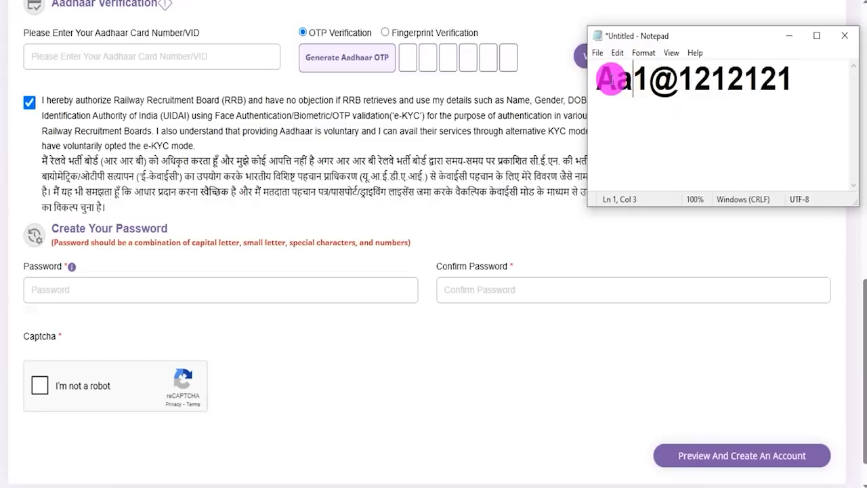
drag(602, 79, 609, 79)
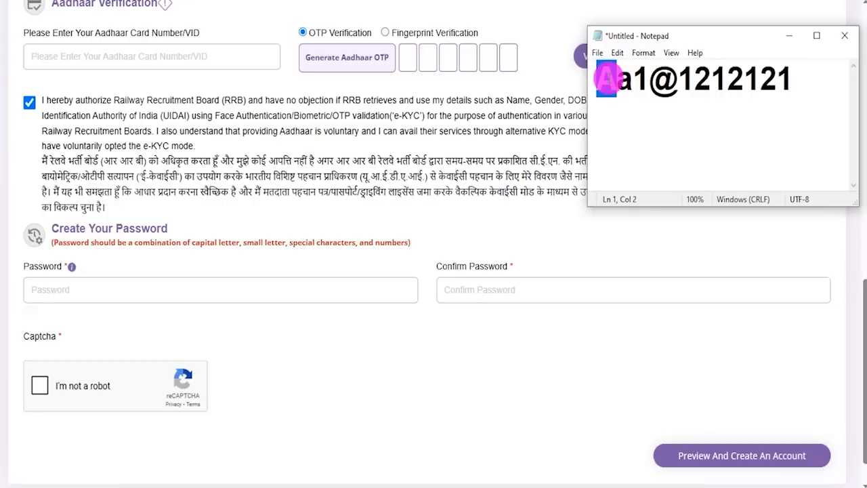
mouse_move(607, 78)
mouse_down()
mouse_move(725, 84)
mouse_move(798, 77)
mouse_move(591, 76)
mouse_up()
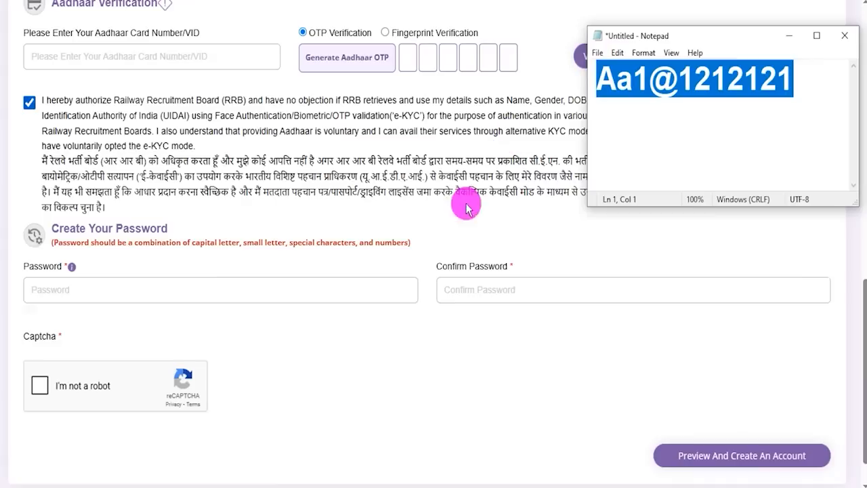
drag(445, 268, 488, 285)
click(489, 288)
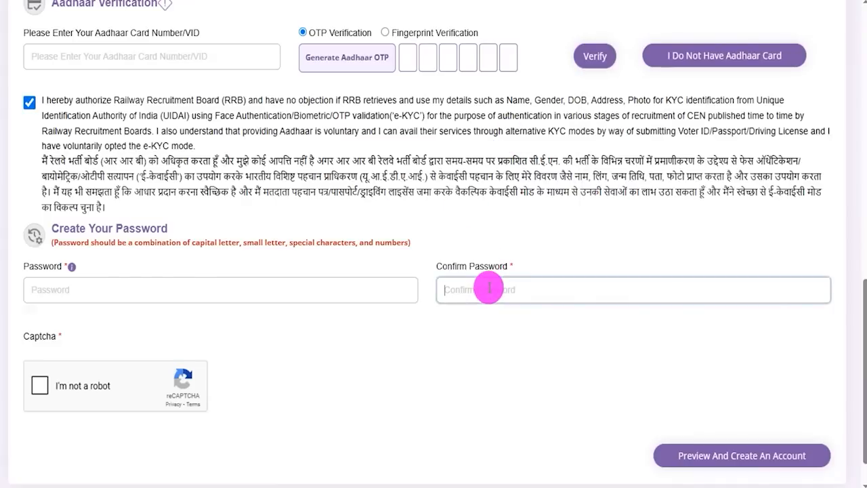
Complete the I'm not a robot captcha and mark the option to preview and create the account.
click(35, 390)
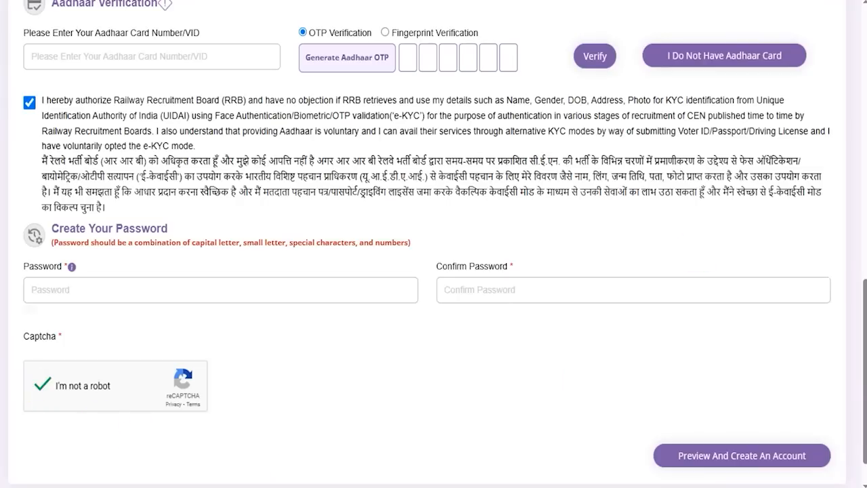
mouse_move(599, 412)
mouse_down()
mouse_move(735, 429)
mouse_move(846, 485)
mouse_up()
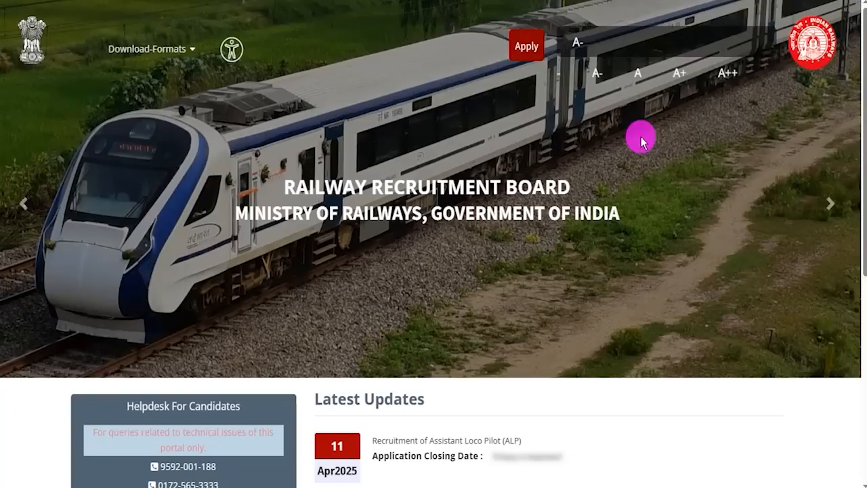
Open the sign-in page for existing account holders and point out the Aadhaar and RRB Account login options.
click(526, 49)
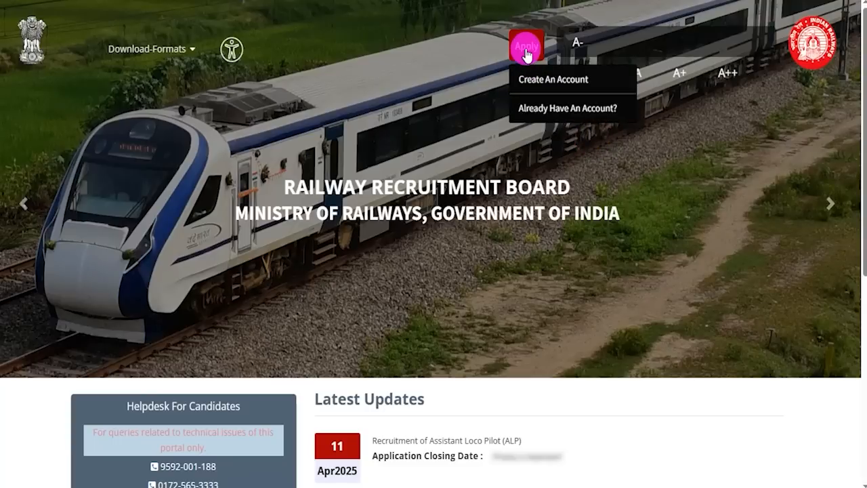
click(549, 110)
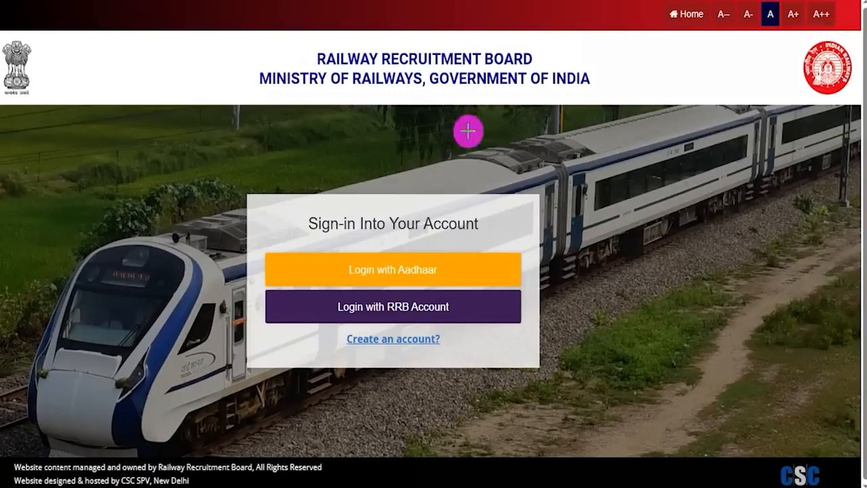
drag(637, 182, 491, 263)
mouse_move(134, 217)
mouse_down()
mouse_move(207, 271)
mouse_move(280, 304)
mouse_up()
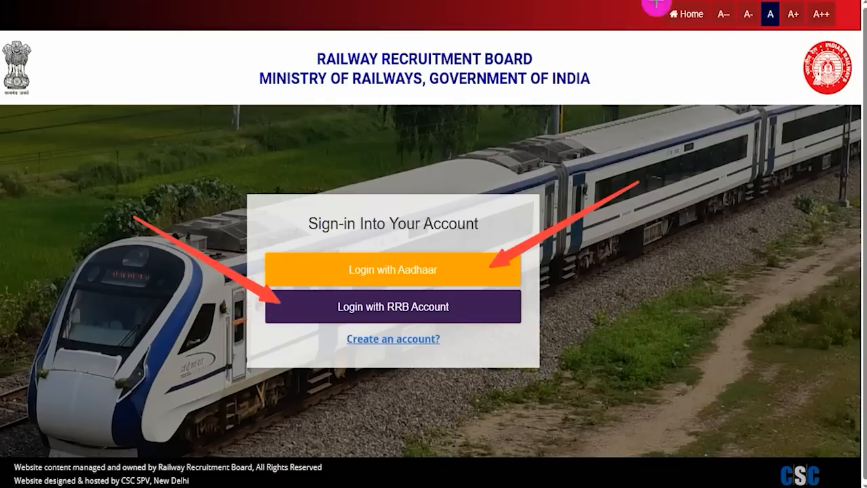
key(Escape)
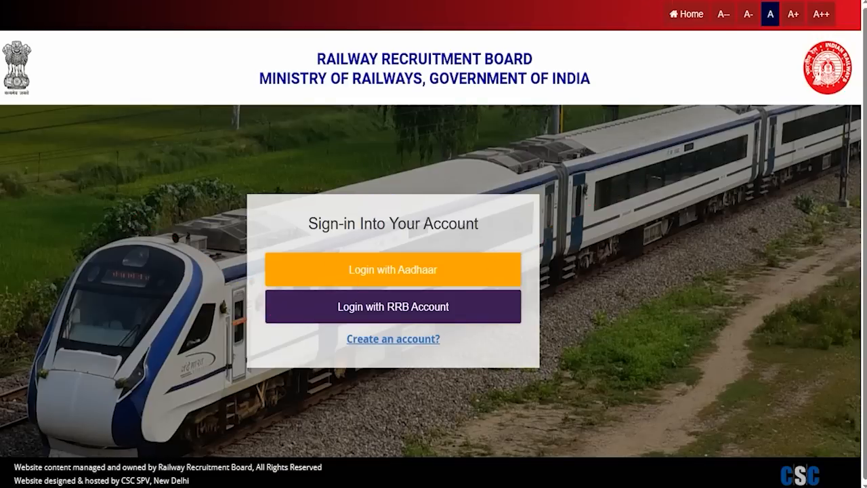
Show the Aadhaar login form, marking the Aadhaar/VID number field, the OTP generation and entry boxes, and the Login option.
click(393, 270)
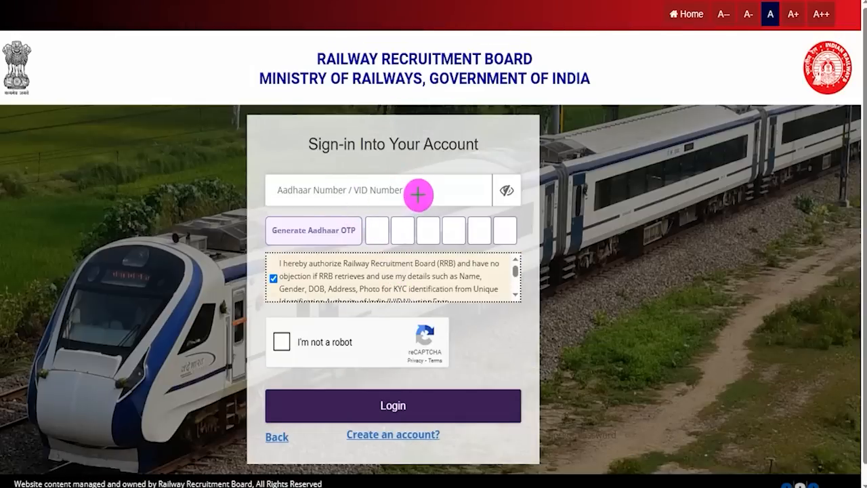
drag(418, 195, 455, 164)
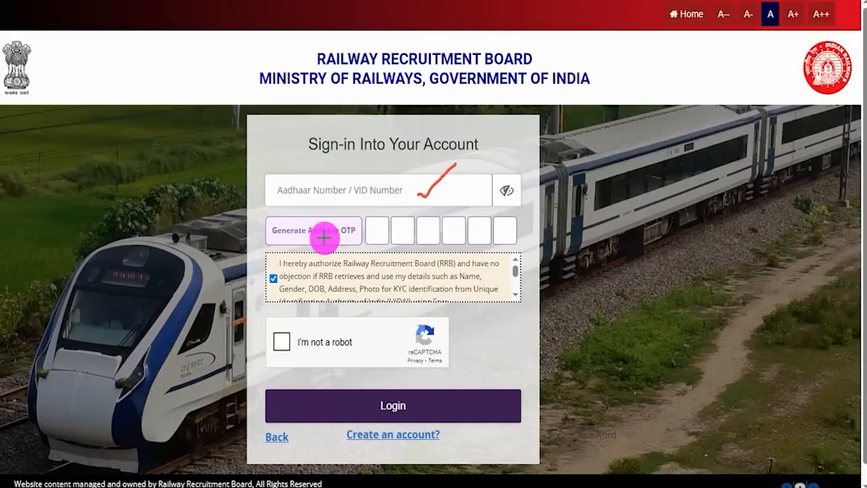
drag(337, 238, 364, 219)
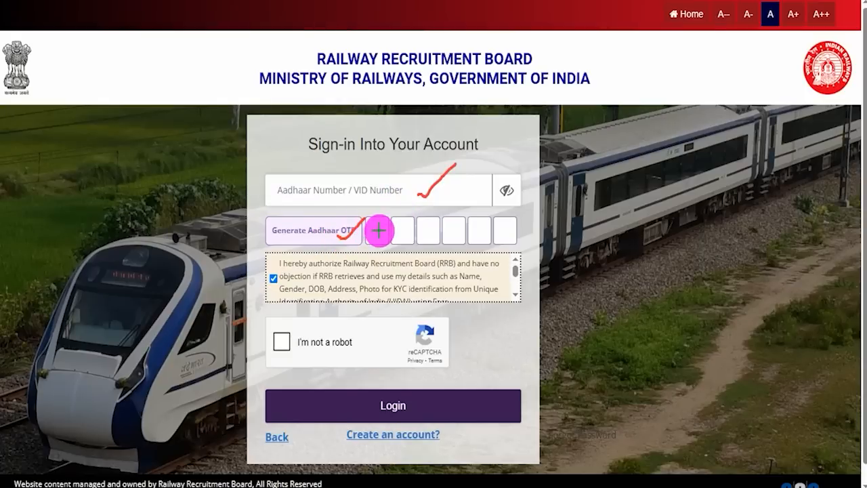
drag(374, 232, 503, 232)
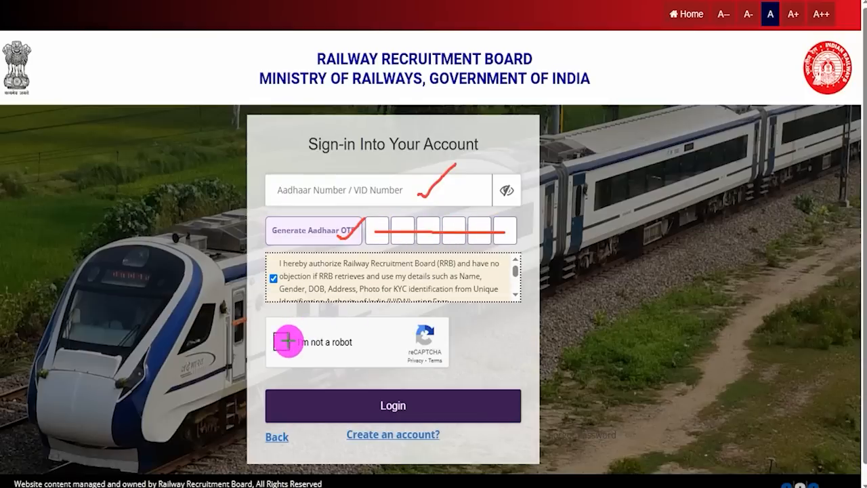
key(Escape)
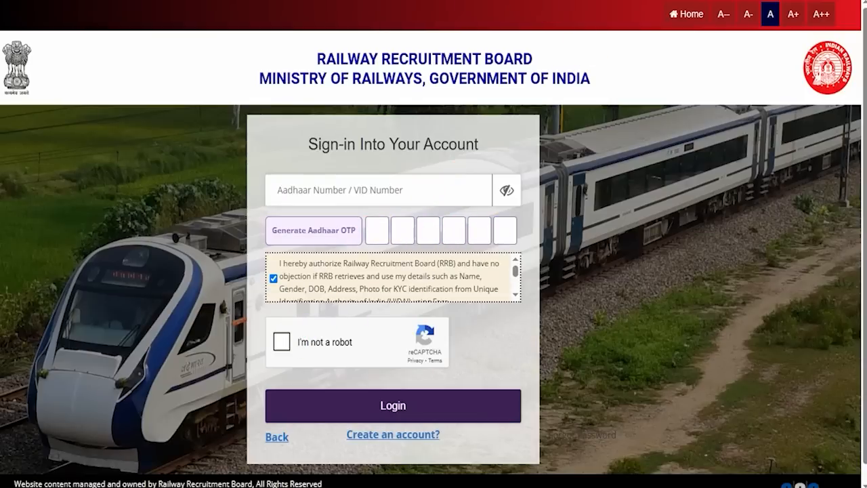
mouse_move(333, 390)
mouse_down()
mouse_move(410, 394)
mouse_move(453, 420)
mouse_up()
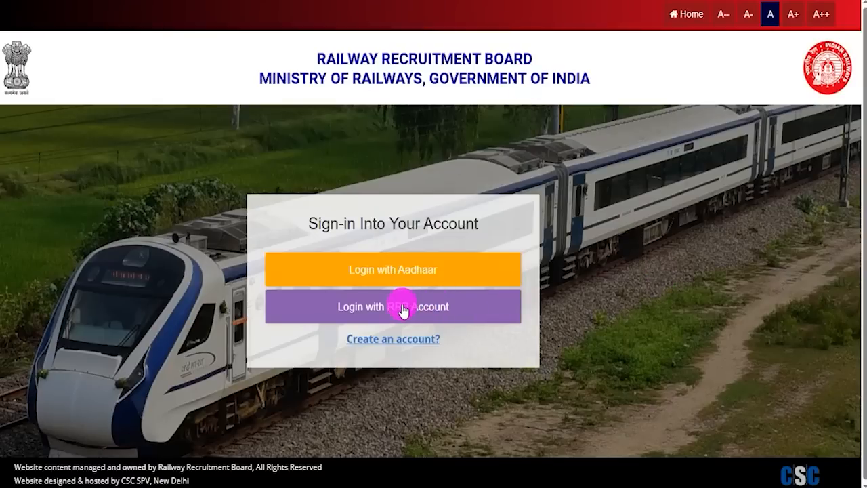
Choose login with RRB Account, point out the mobile/email and password fields, and complete the I'm not a robot check before marking Login.
click(402, 307)
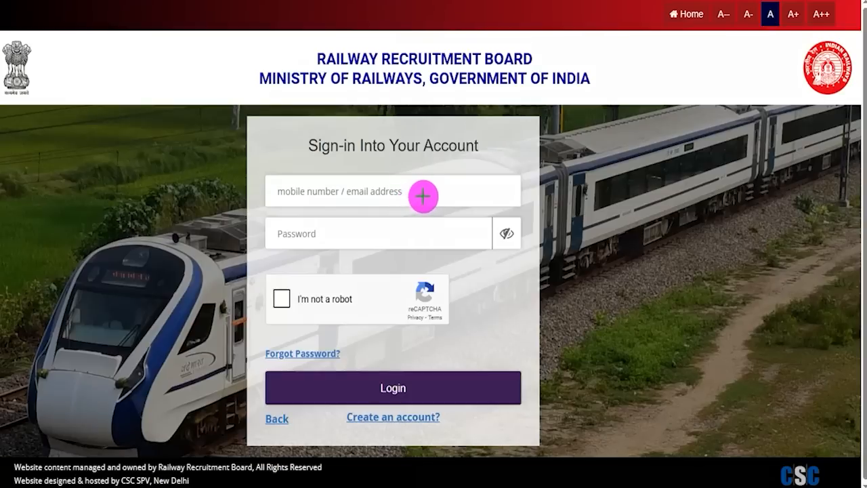
drag(409, 235, 449, 214)
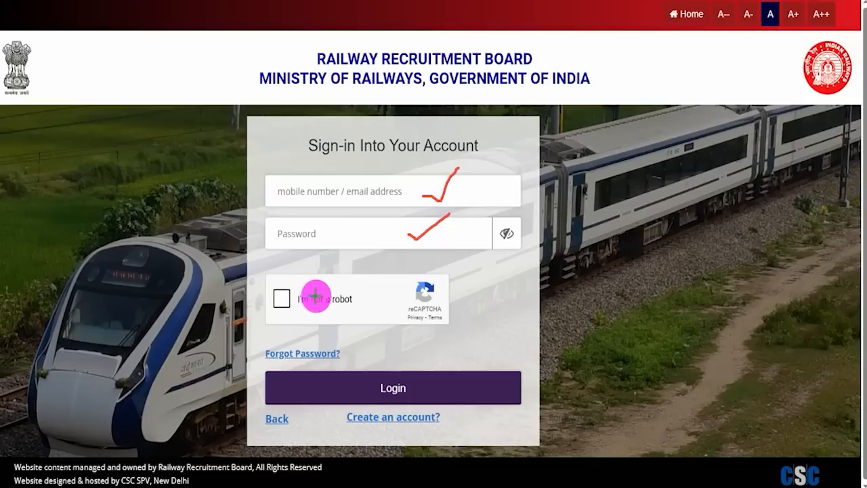
key(Escape)
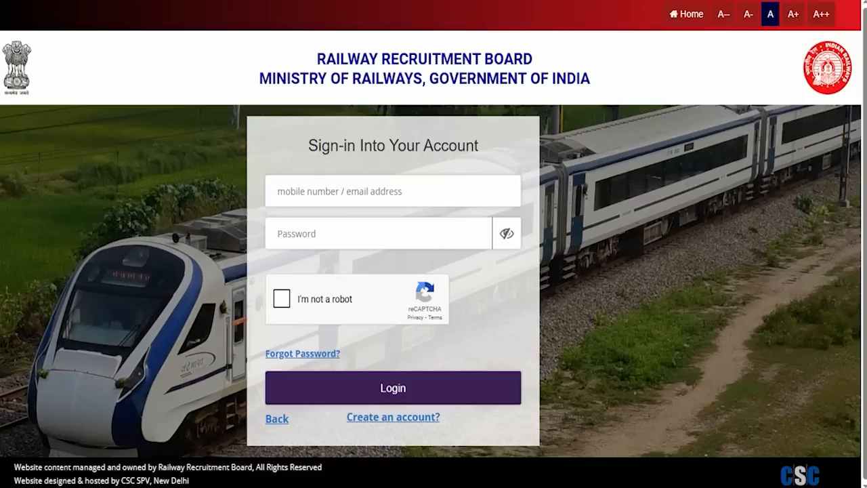
click(279, 304)
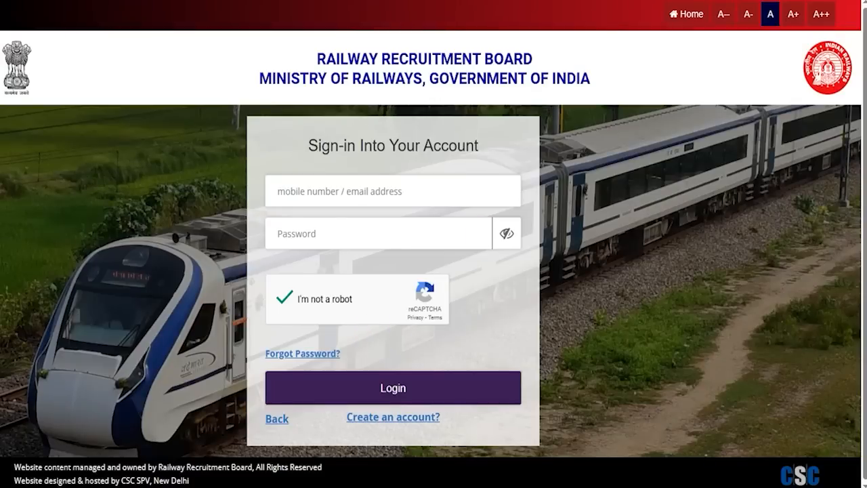
drag(257, 367, 527, 407)
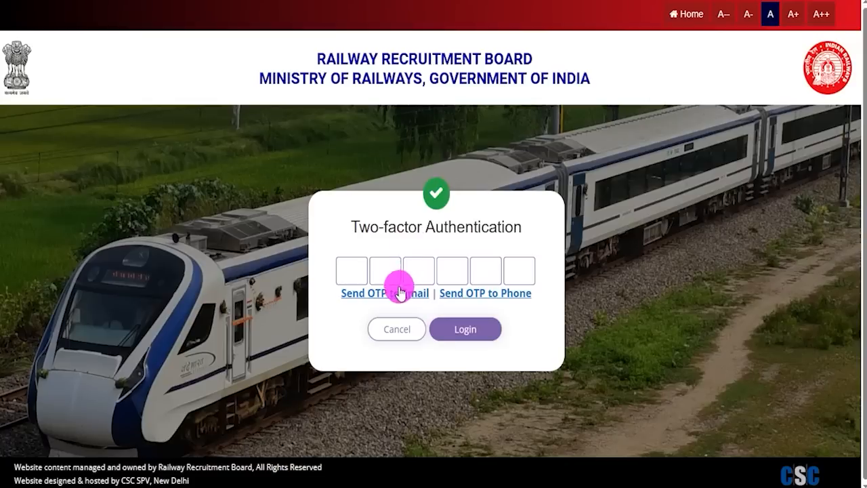
Point out the options to send the OTP to email or phone and the Login option in the two-factor authentication dialog.
mouse_move(328, 286)
mouse_down()
mouse_move(402, 286)
mouse_move(432, 302)
mouse_up()
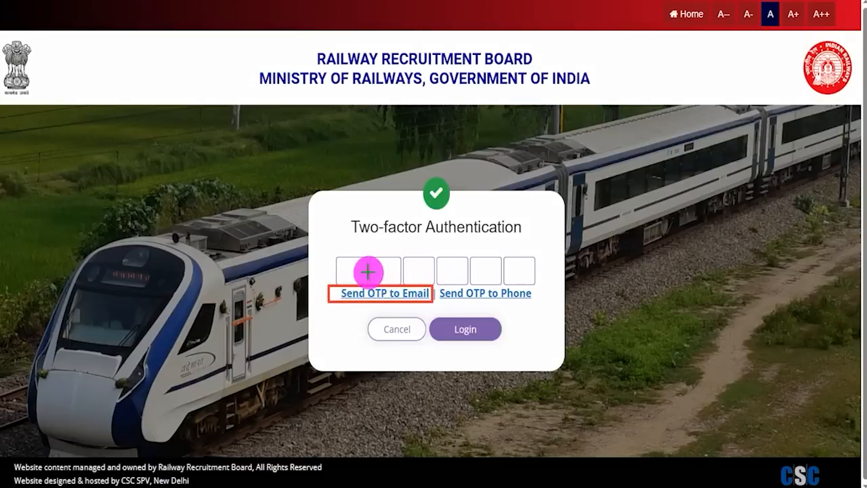
drag(436, 286, 537, 303)
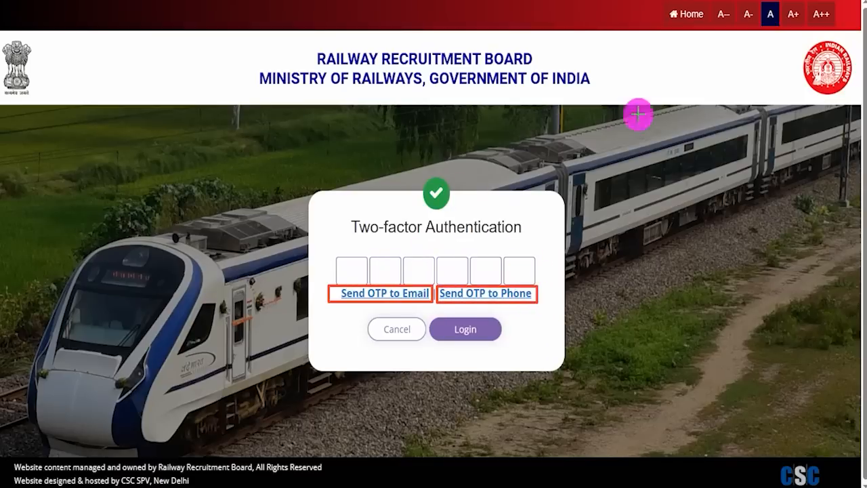
mouse_move(429, 309)
mouse_down()
mouse_move(499, 329)
mouse_move(507, 346)
mouse_up()
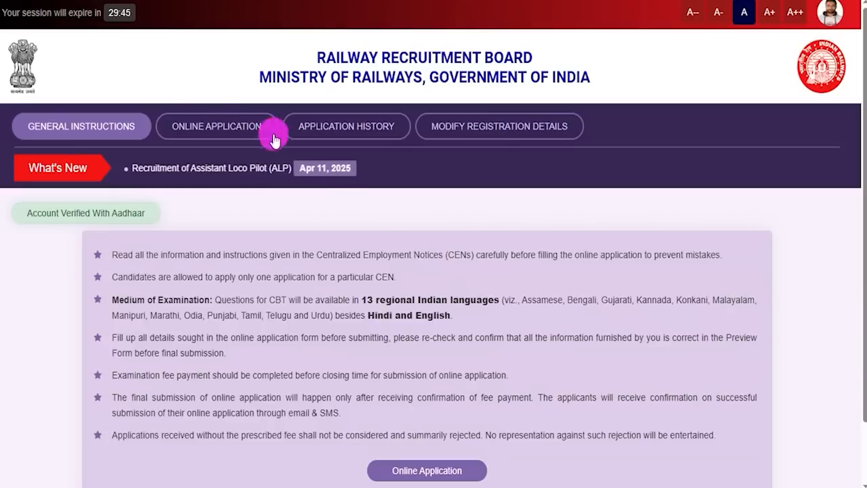
Review the general instructions, highlighting the form details and examination fee points, and check the expected live date for modifying registration details.
drag(145, 254, 263, 318)
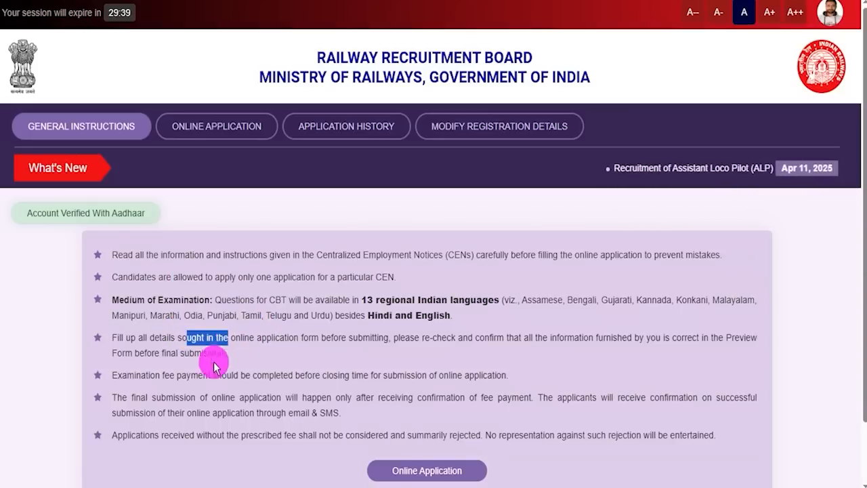
drag(198, 374, 261, 377)
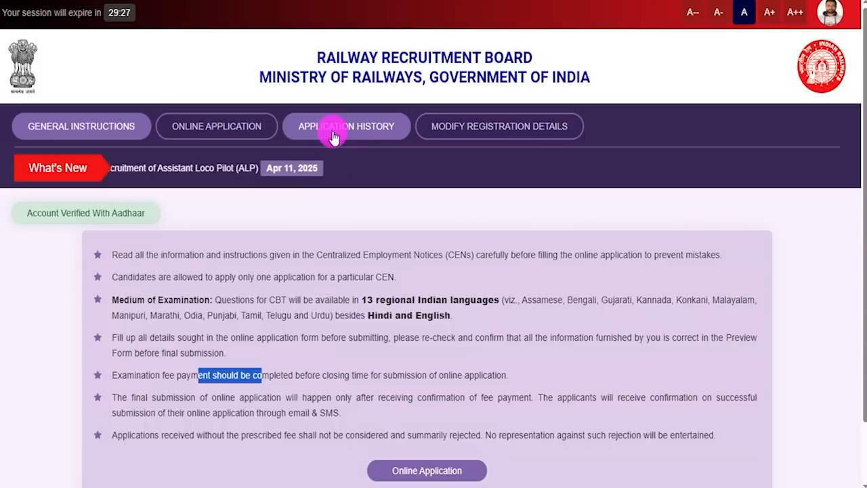
click(537, 131)
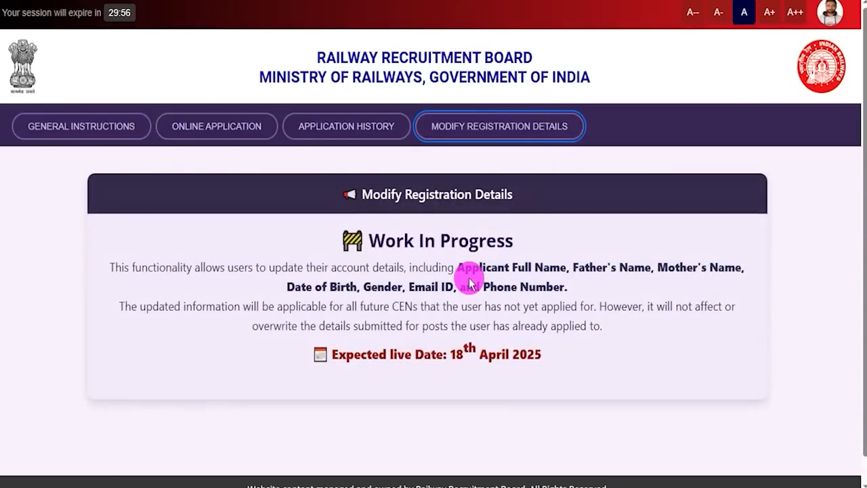
drag(455, 353, 521, 354)
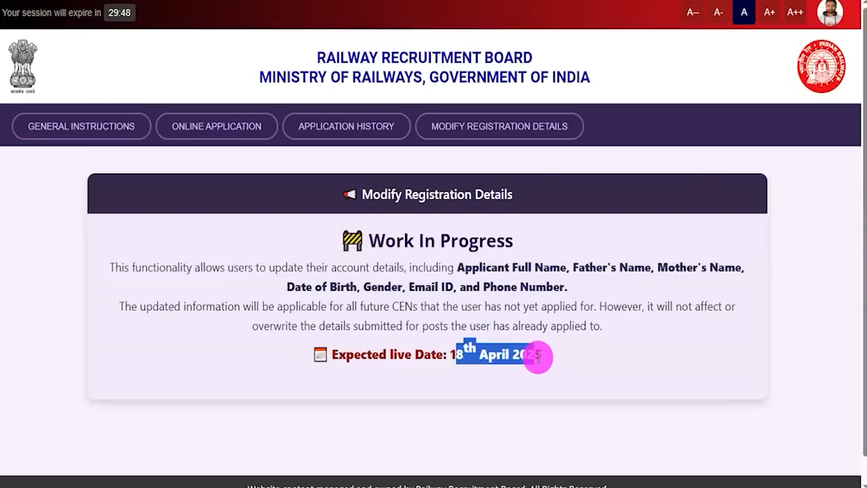
Open the online application page from the general instructions and highlight the CEN No. 01/2025 notice for Assistant Loco Pilot recruitment.
click(202, 129)
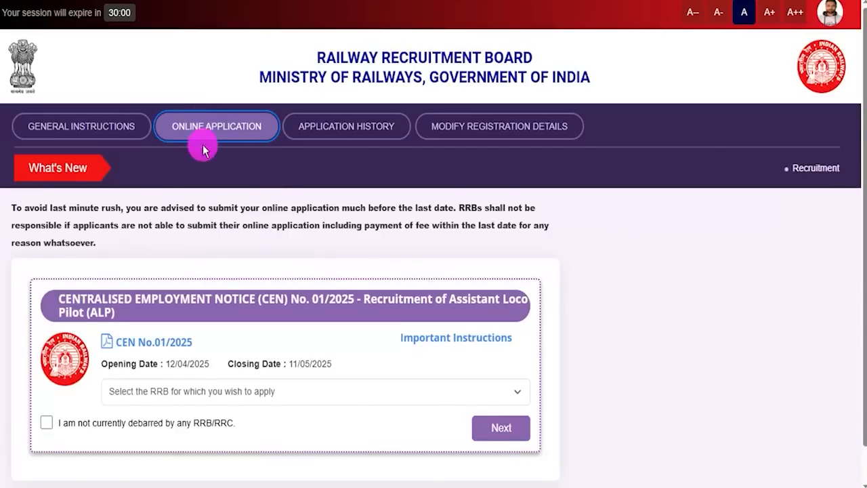
click(123, 130)
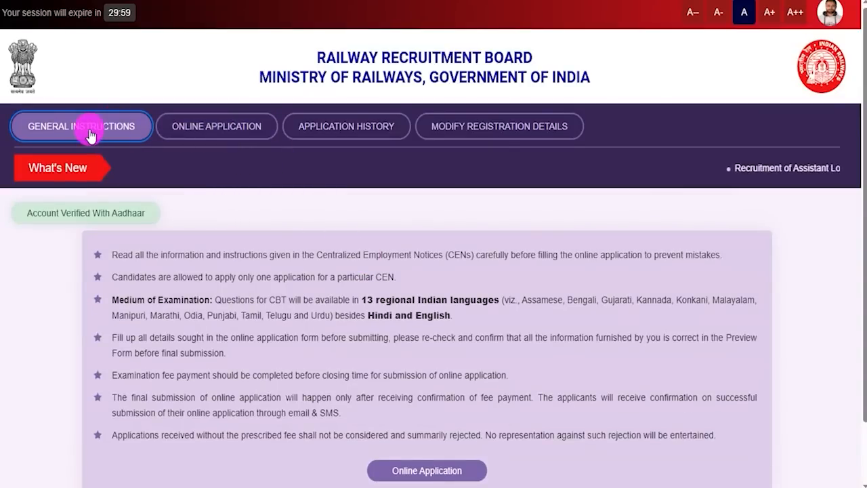
click(439, 478)
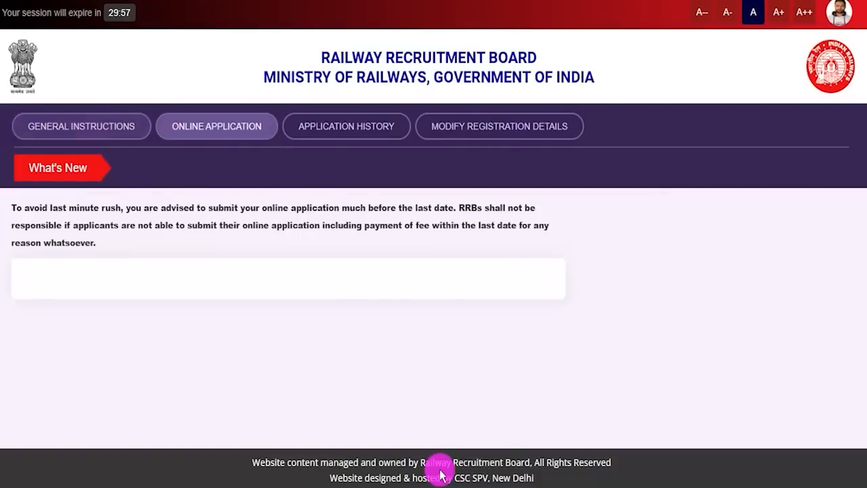
scroll(632, 298, down, 1)
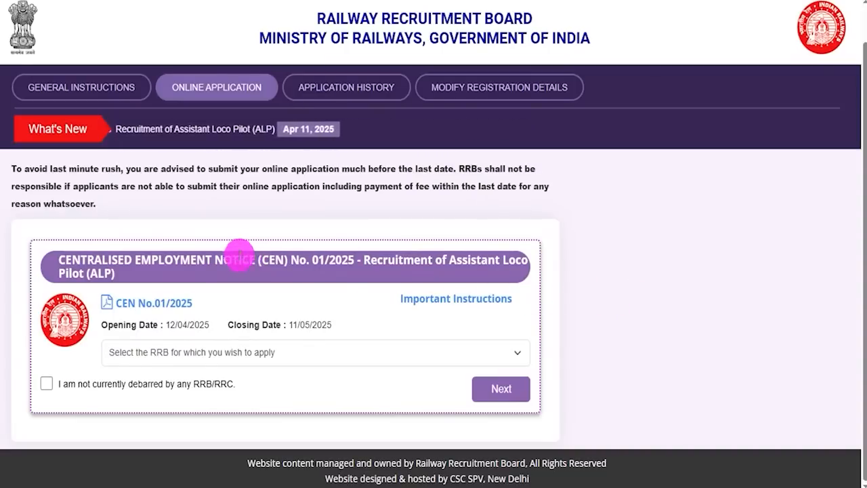
drag(70, 255, 190, 256)
drag(260, 259, 354, 260)
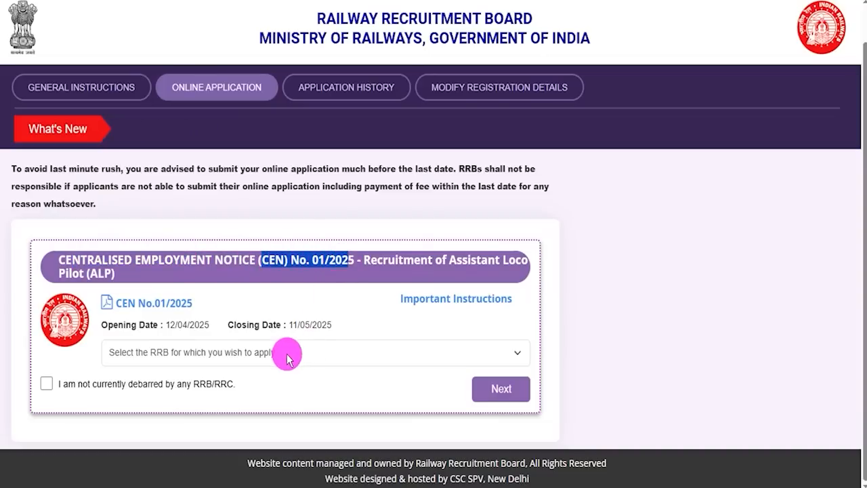
Select Mumbai as the RRB to apply for, tick the declaration of not being currently debarred, and mark the Next option.
click(287, 353)
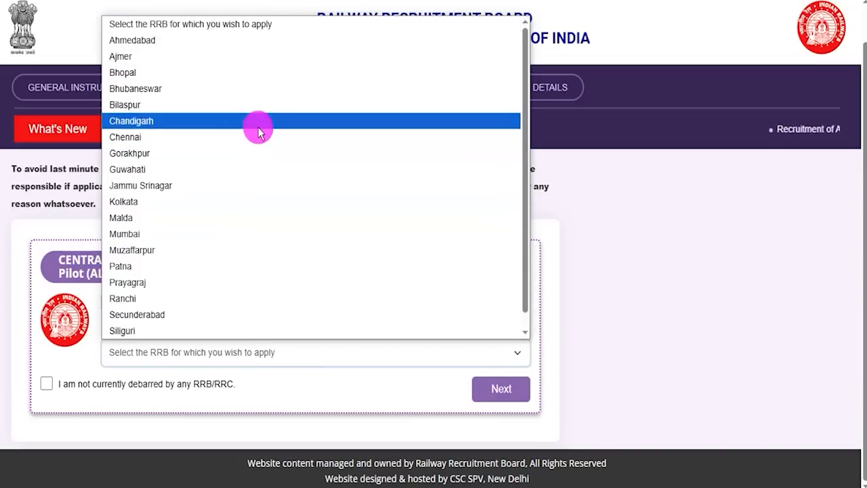
scroll(256, 228, down, 1)
scroll(256, 228, up, 1)
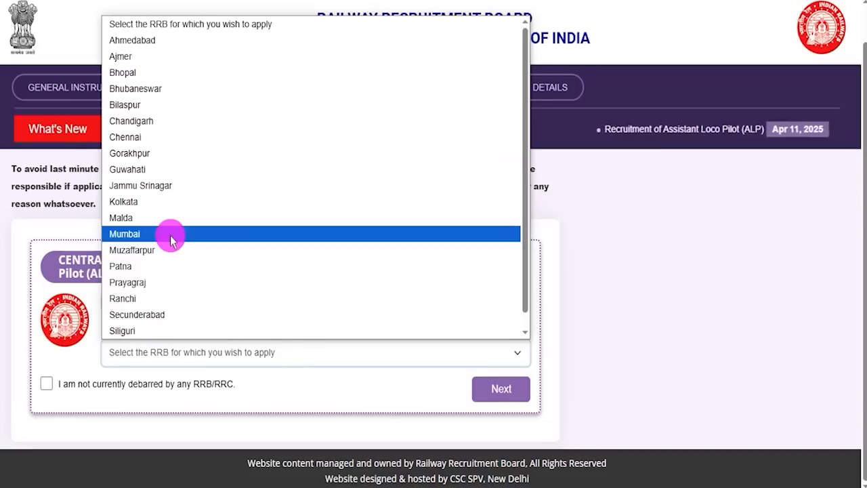
click(192, 234)
click(45, 383)
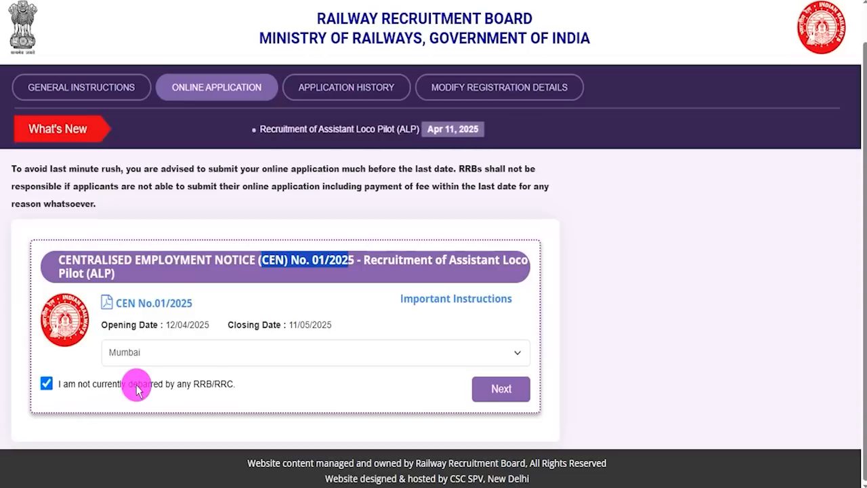
click(361, 0)
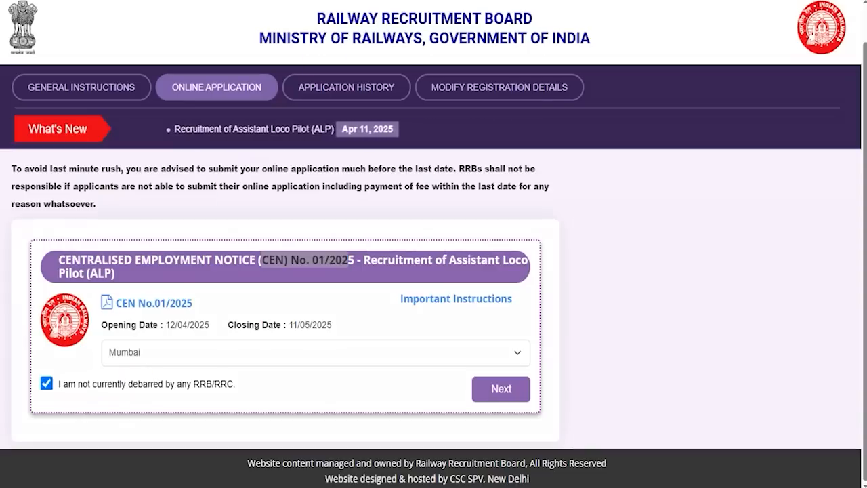
mouse_move(458, 368)
mouse_down()
mouse_move(504, 374)
mouse_move(536, 393)
mouse_move(537, 408)
mouse_up()
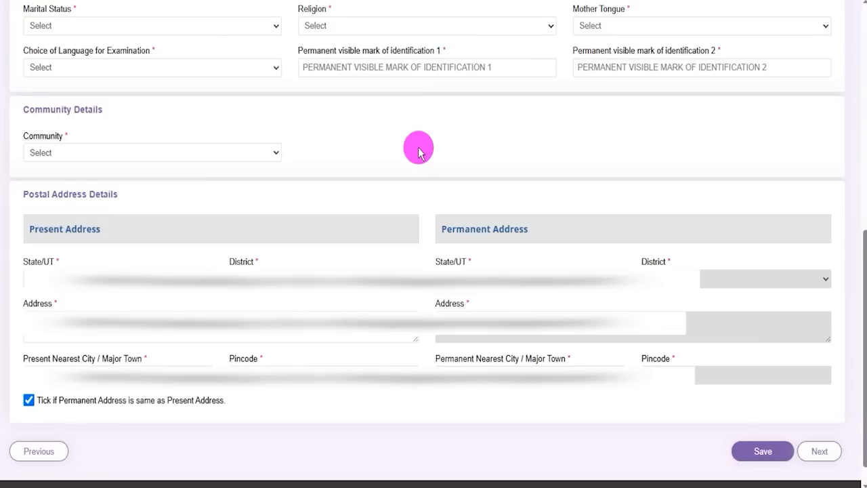
Set the marital status to Unmarried, the religion to Hindu and the mother tongue to Hindi in the application form.
click(211, 26)
click(177, 60)
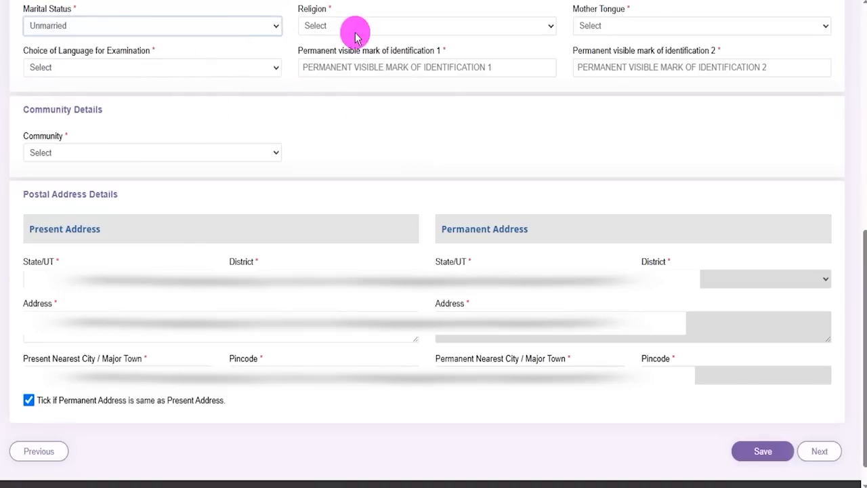
click(358, 27)
click(356, 59)
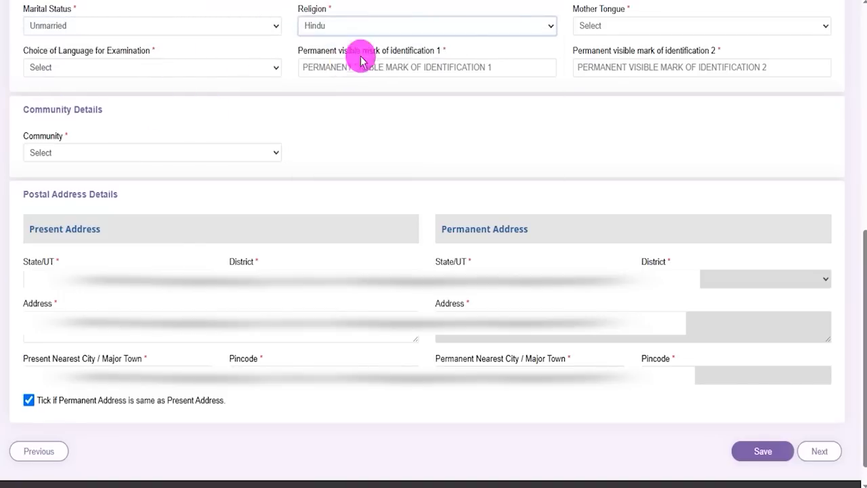
click(600, 26)
click(595, 109)
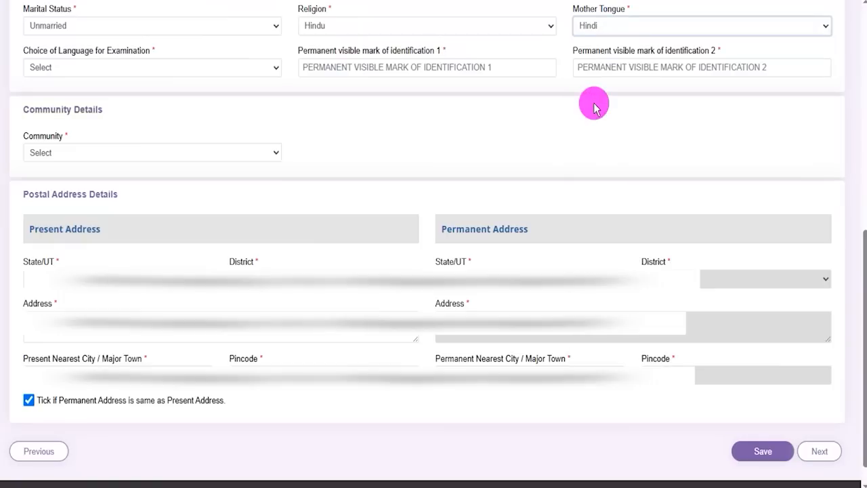
Set the examination language to Hindi and enter NECK and LEG as the two permanent visible marks of identification.
click(122, 68)
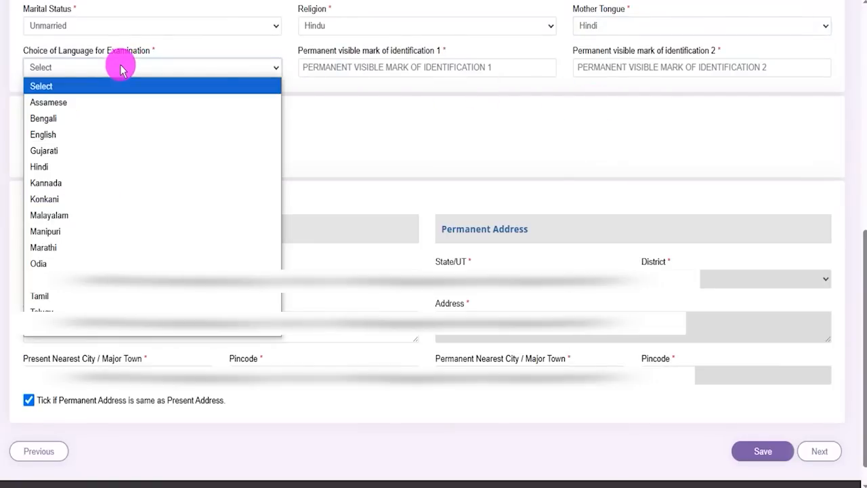
click(105, 170)
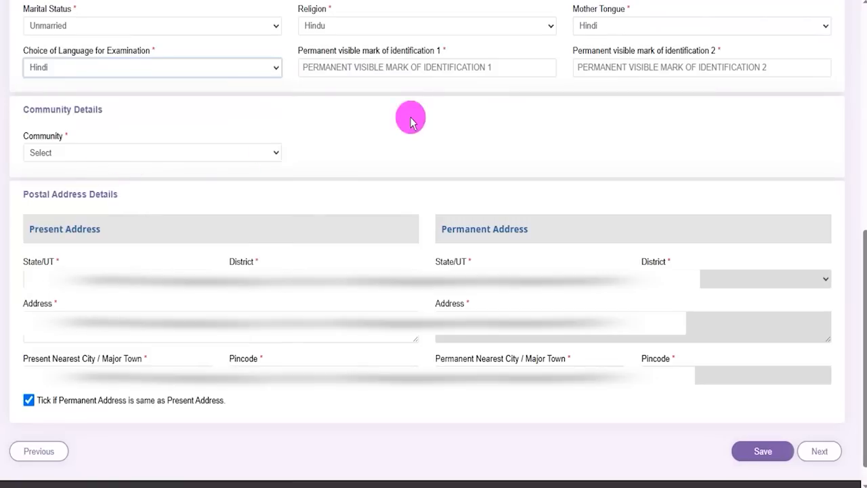
drag(316, 52, 410, 55)
click(397, 67)
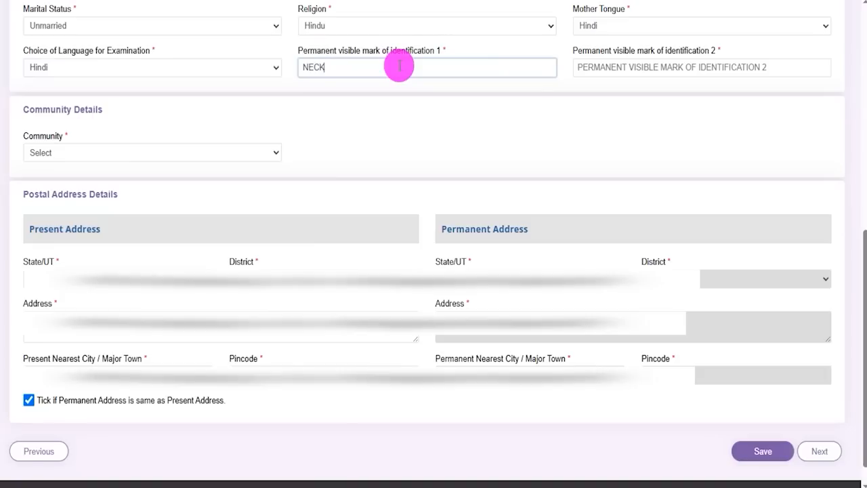
click(649, 69)
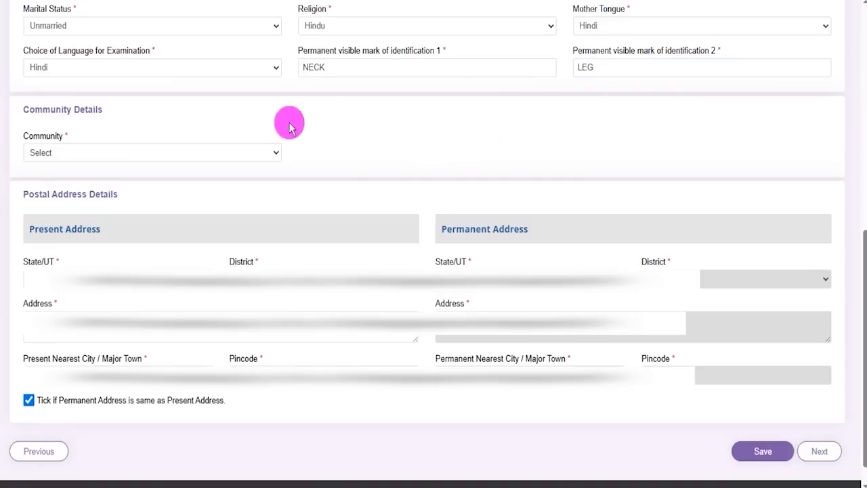
Set the community to SC (Scheduled Caste), accept the reservation information, and point out the caste name and certificate number fields.
click(97, 153)
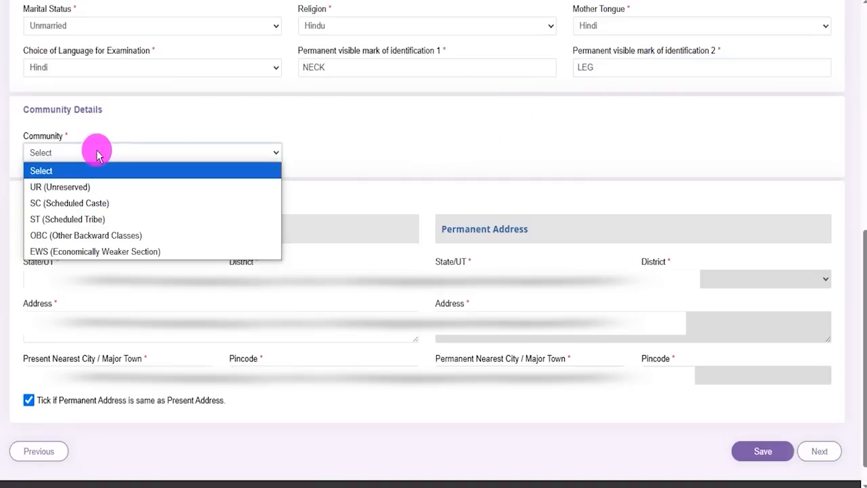
click(73, 207)
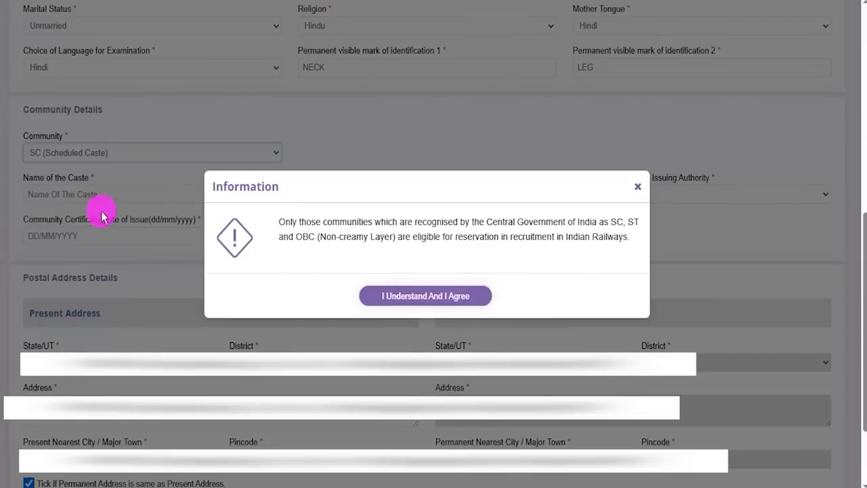
click(441, 297)
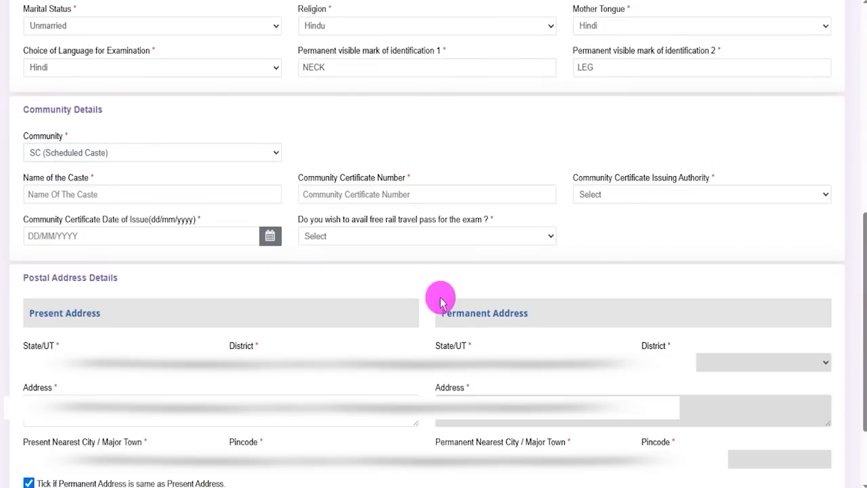
click(94, 194)
drag(316, 174, 397, 190)
click(400, 196)
Set the community certificate's issuing authority to Collector and its issuing state to UTTAR PRADESH.
drag(591, 178, 650, 194)
click(649, 197)
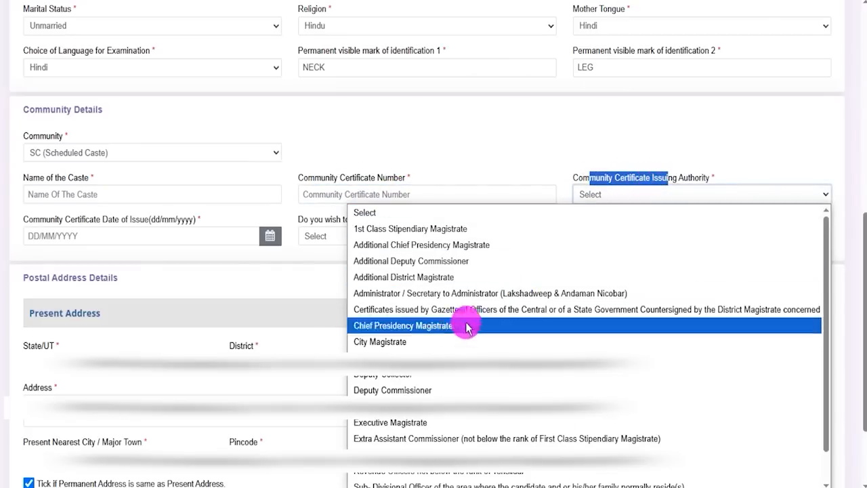
click(399, 355)
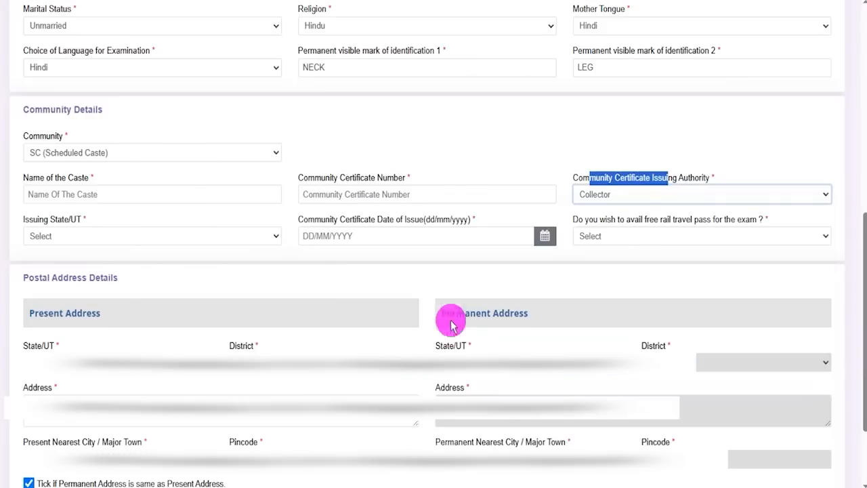
click(77, 245)
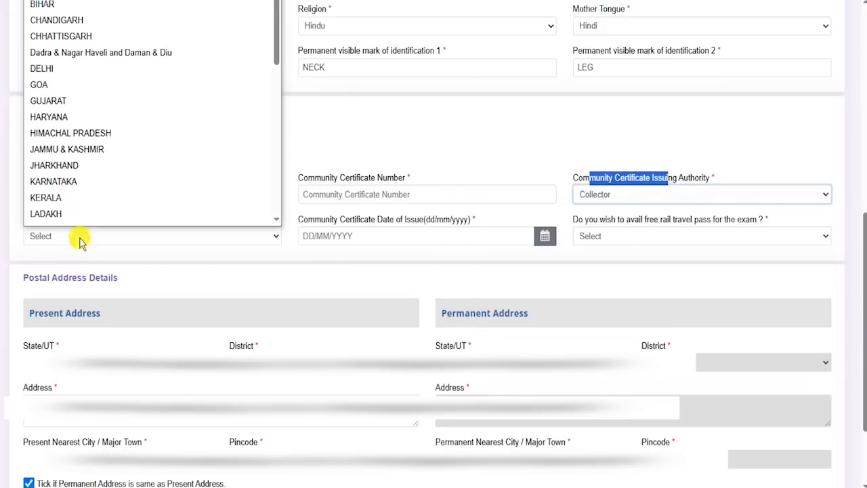
scroll(91, 164, down, 5)
click(68, 183)
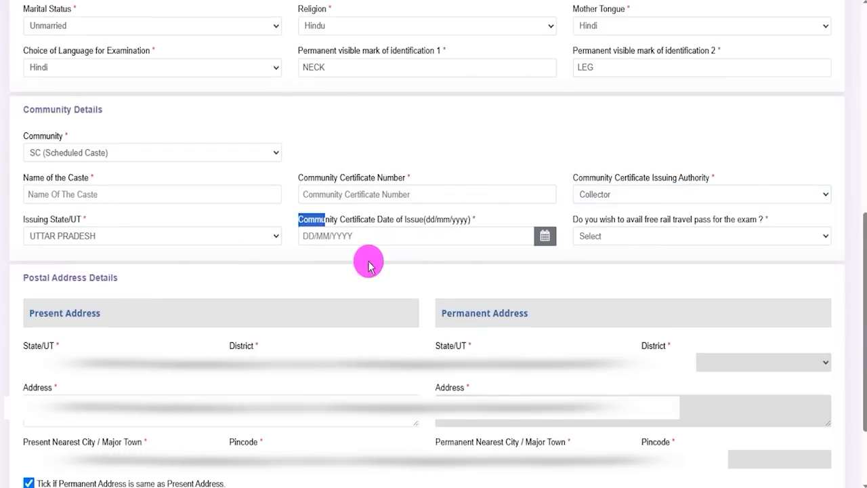
click(392, 286)
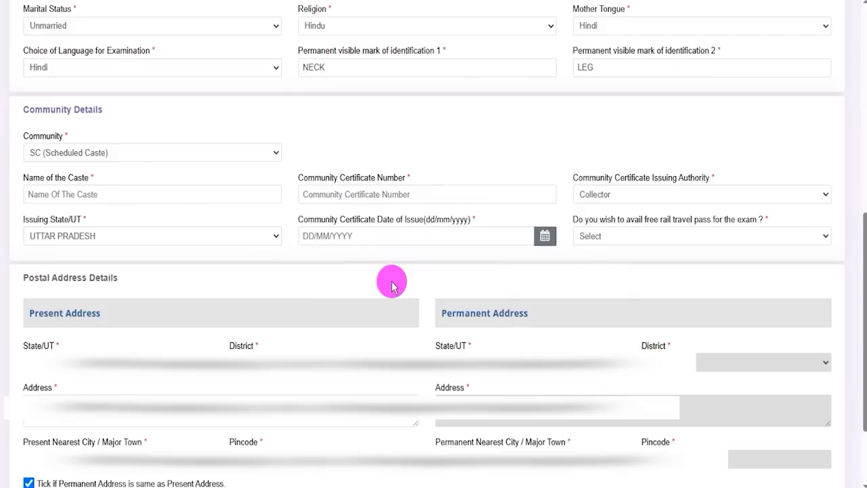
Check the certificate issue date calendar, answer Yes to the free rail travel pass, and point out the nearest railway station field.
click(544, 236)
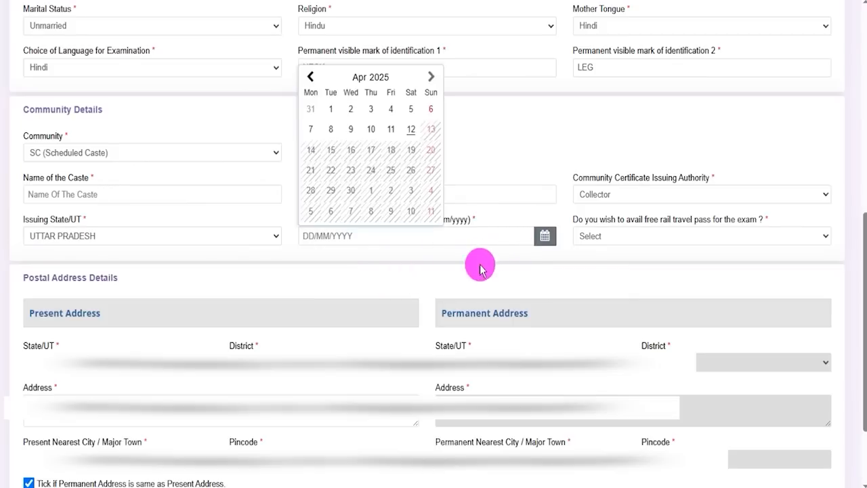
click(629, 269)
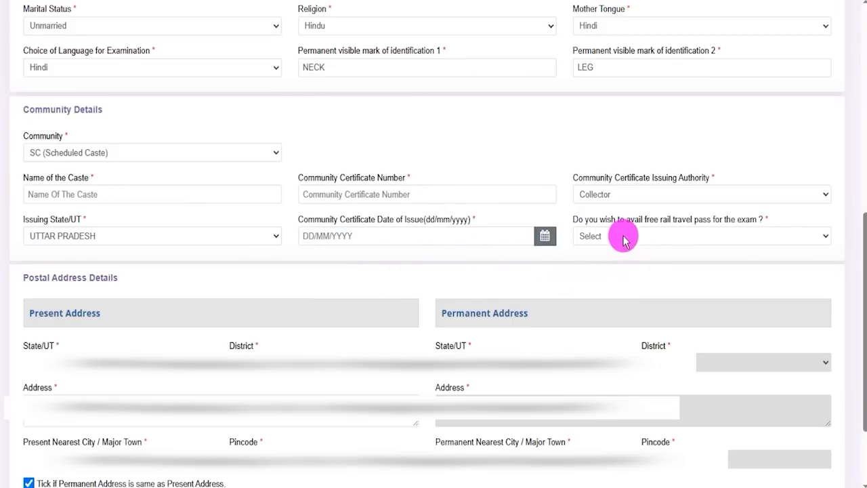
drag(596, 221, 714, 220)
click(639, 236)
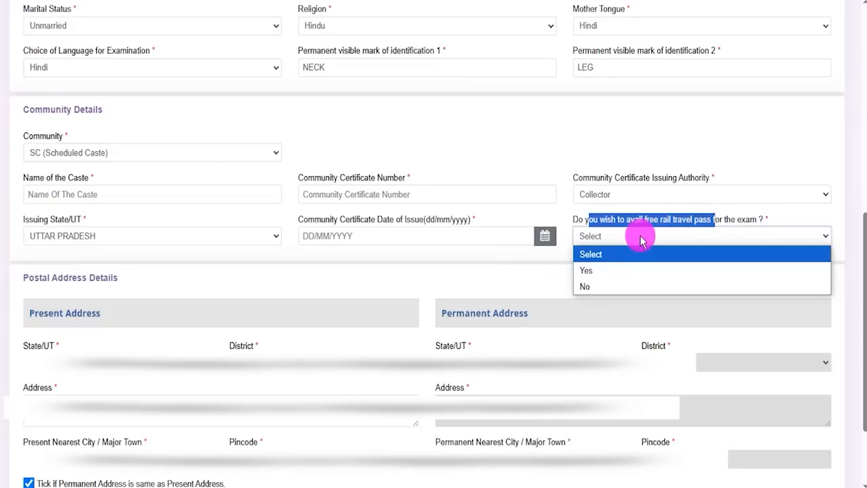
click(587, 270)
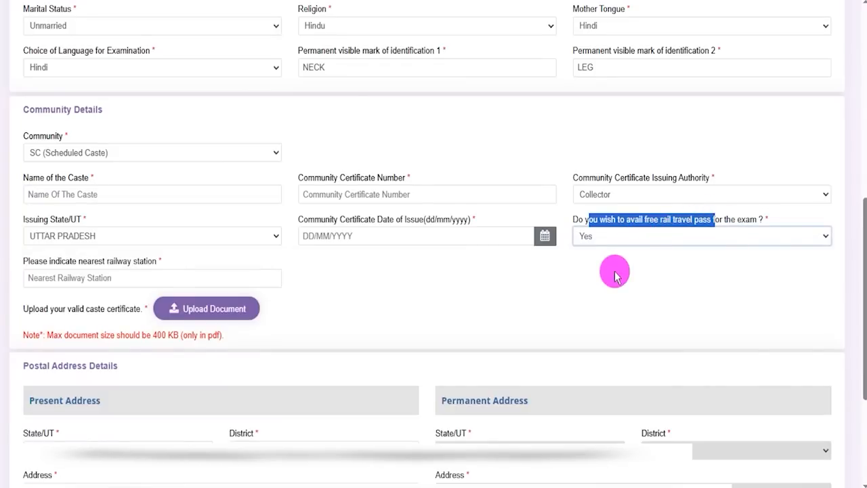
drag(26, 261, 118, 265)
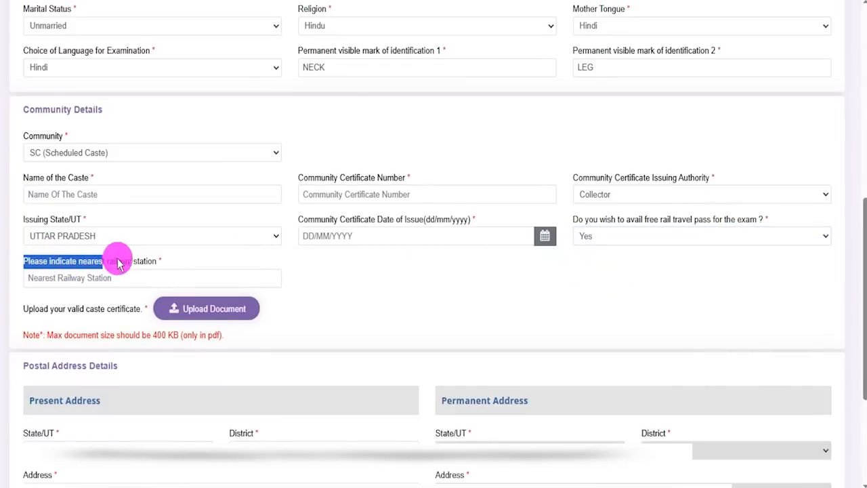
click(99, 275)
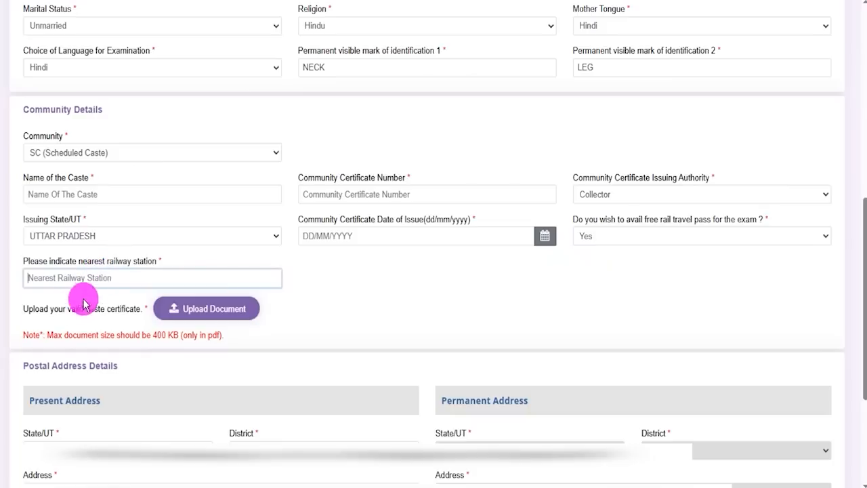
Highlight the caste certificate upload requirement and its size and format limits, and try the document upload.
drag(36, 312, 107, 314)
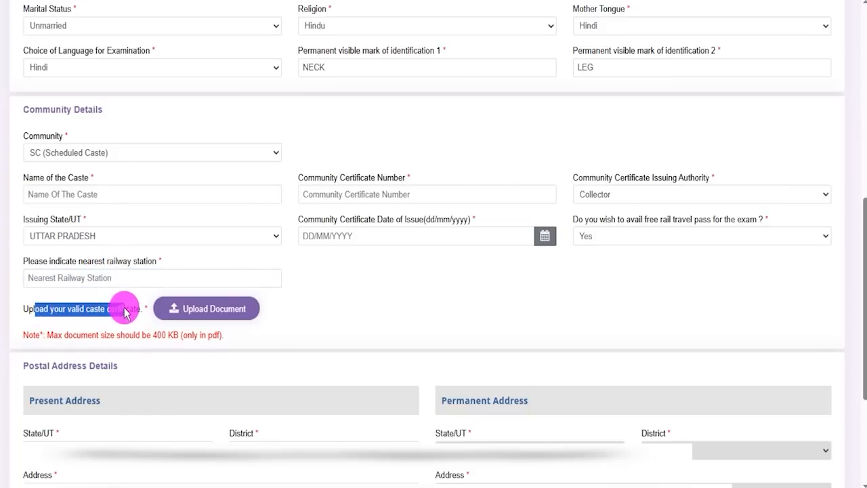
click(156, 335)
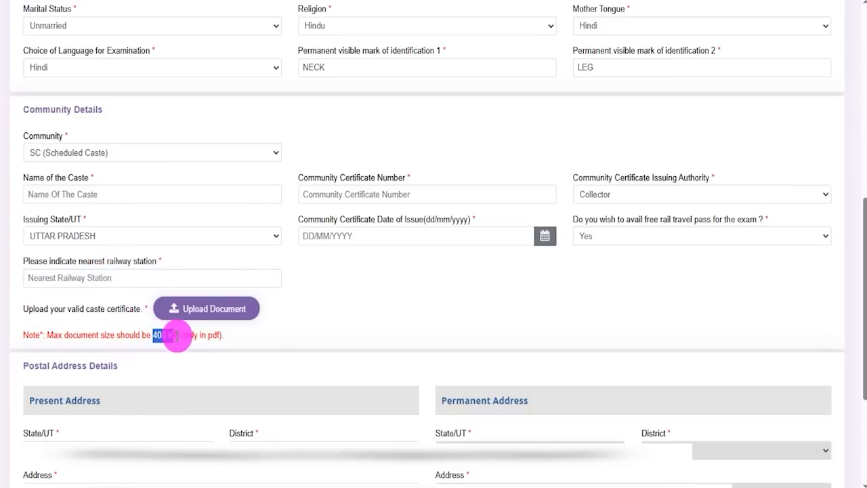
drag(191, 335, 212, 335)
click(301, 331)
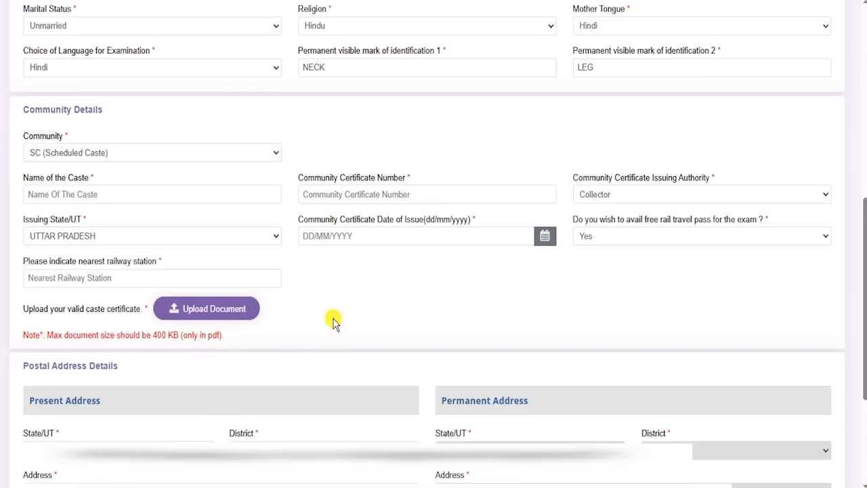
click(225, 310)
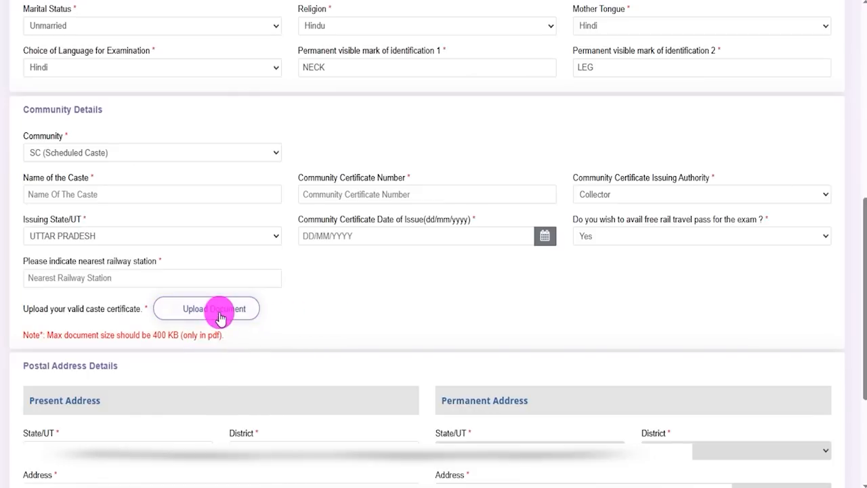
drag(87, 311, 113, 316)
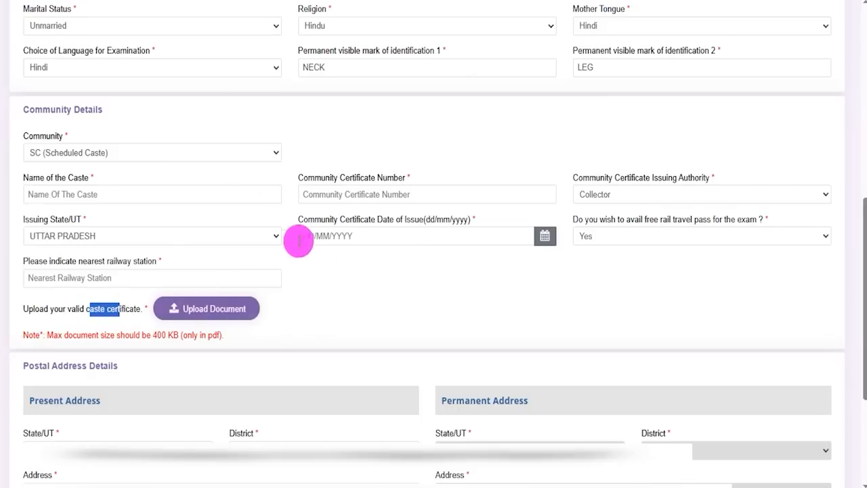
Change the community to UR (Unreserved) in the community details.
click(146, 154)
click(93, 186)
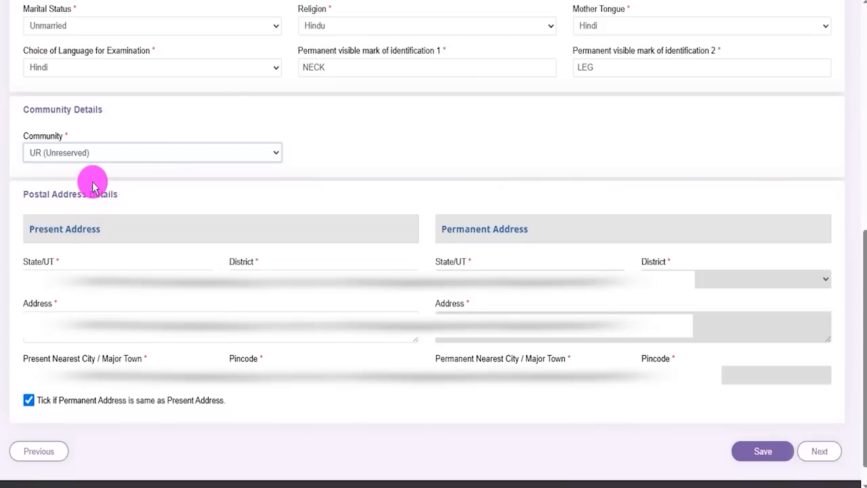
click(396, 195)
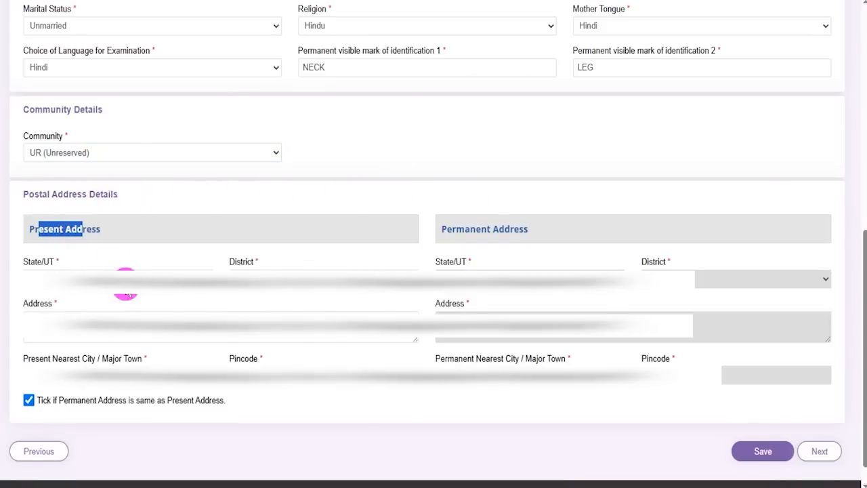
Review the postal address section, highlighting the present address, the permanent address and the option that both are the same.
drag(446, 229, 505, 230)
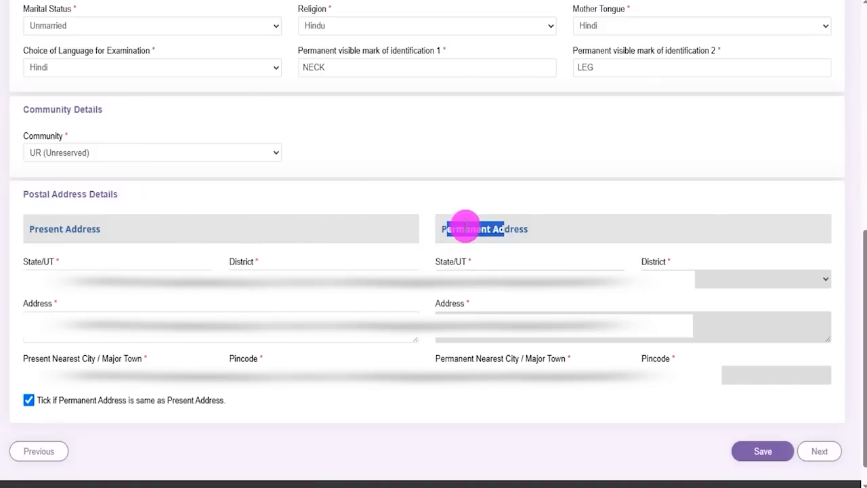
click(37, 228)
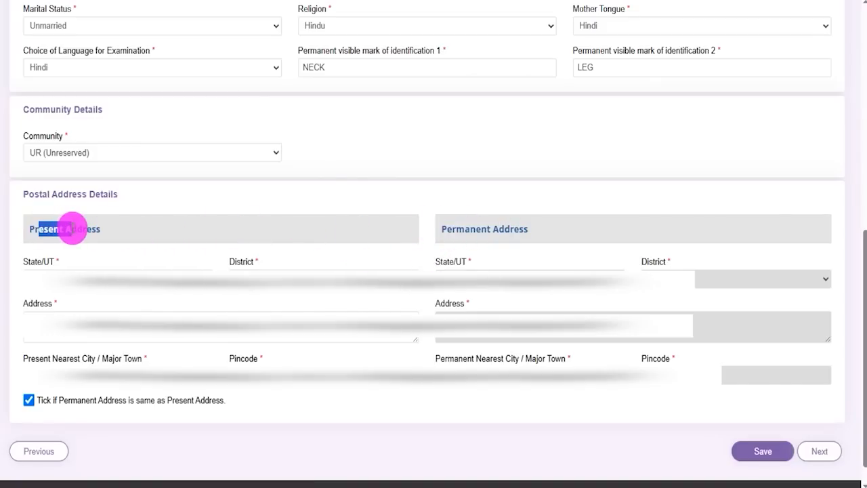
click(27, 405)
drag(59, 400, 152, 400)
drag(457, 228, 524, 234)
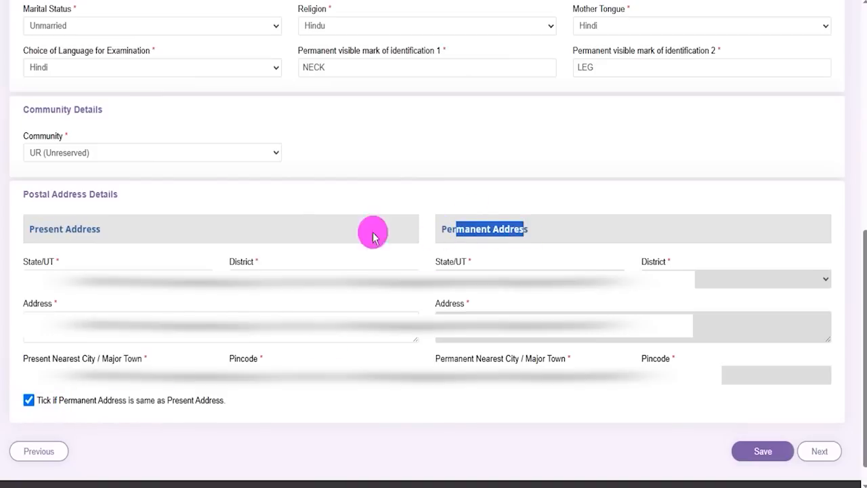
drag(38, 230, 94, 231)
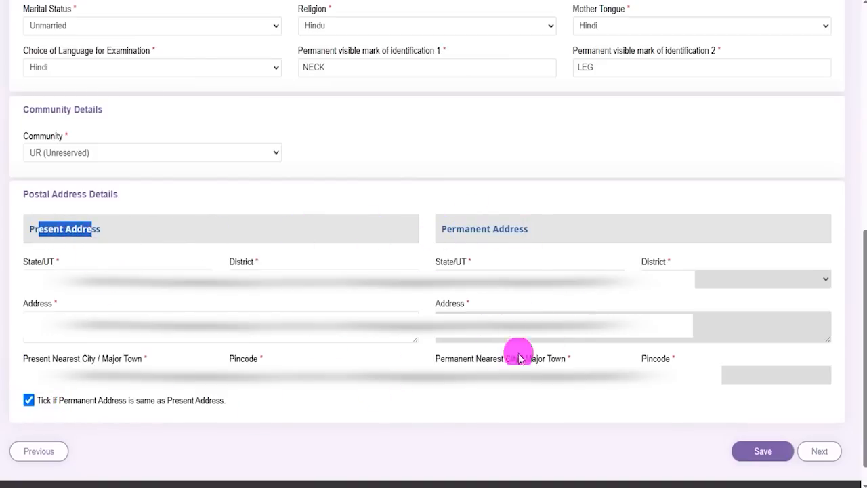
Mark the Save and Next options with red arrows and continue to the Other Details section.
key(ctrl+2)
click(662, 399)
mouse_move(662, 399)
mouse_down()
mouse_move(726, 424)
mouse_move(736, 442)
mouse_up()
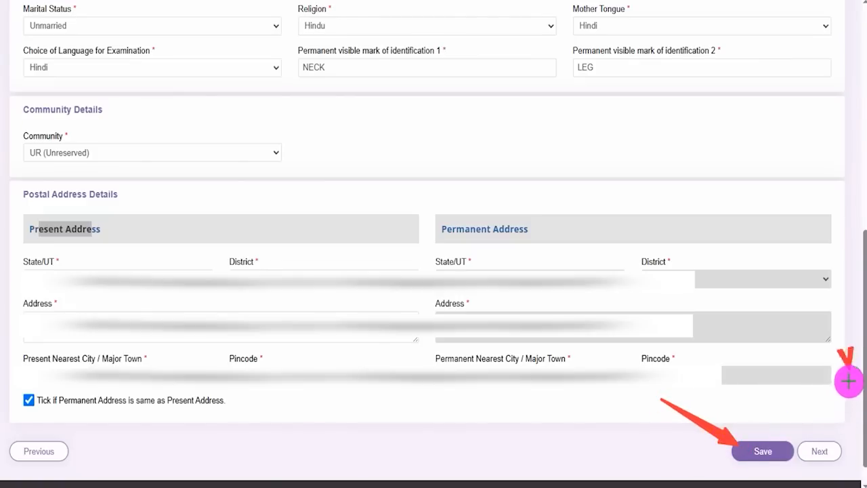
drag(849, 381, 839, 427)
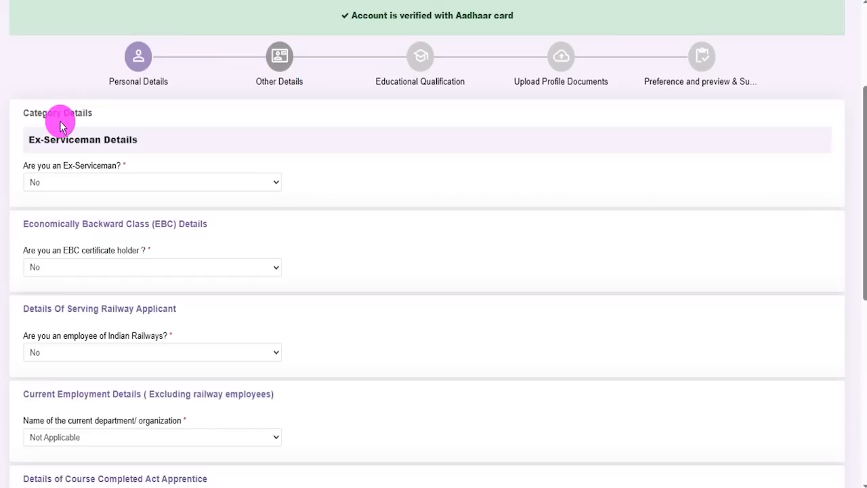
Answer Yes to being an Ex-Serviceman and choose Army as the defence service.
drag(55, 110, 77, 109)
click(55, 182)
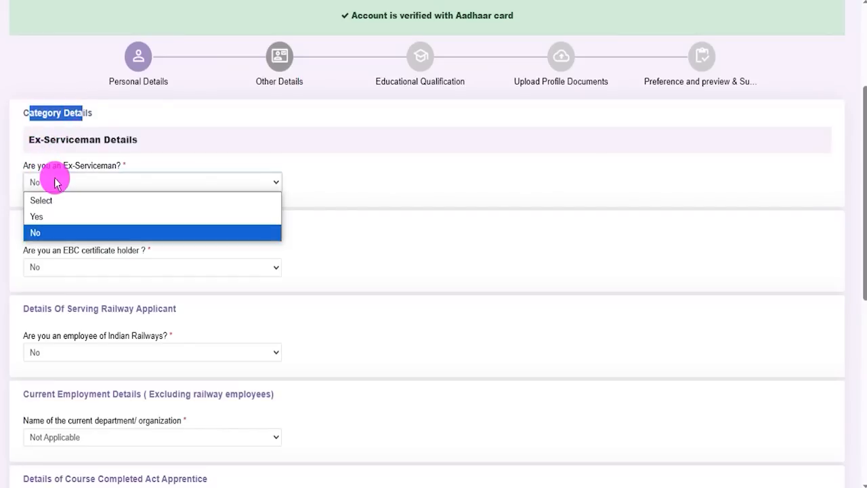
click(43, 216)
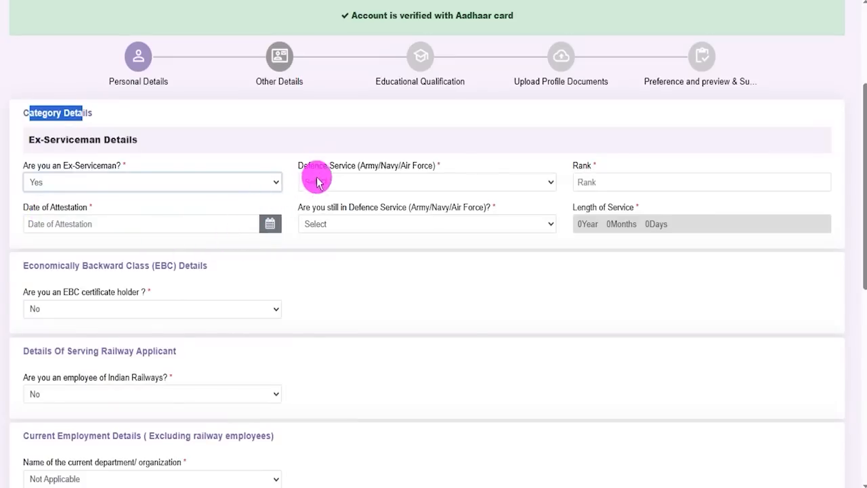
drag(345, 168, 350, 181)
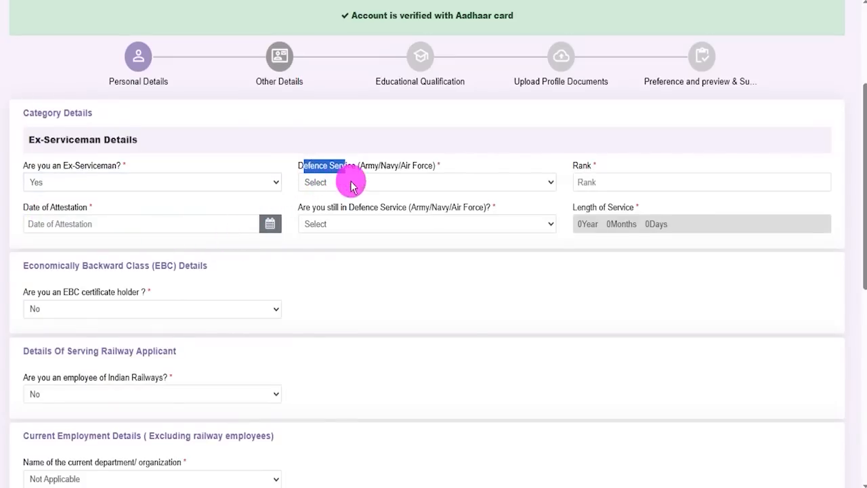
click(350, 181)
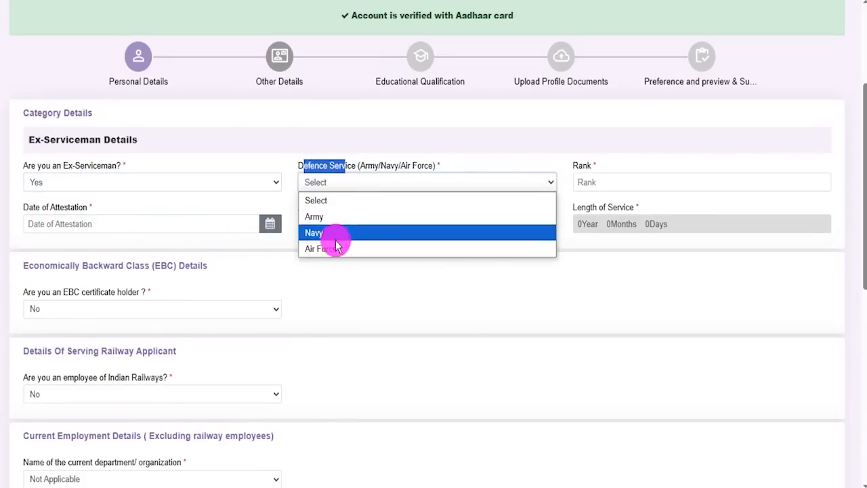
click(331, 216)
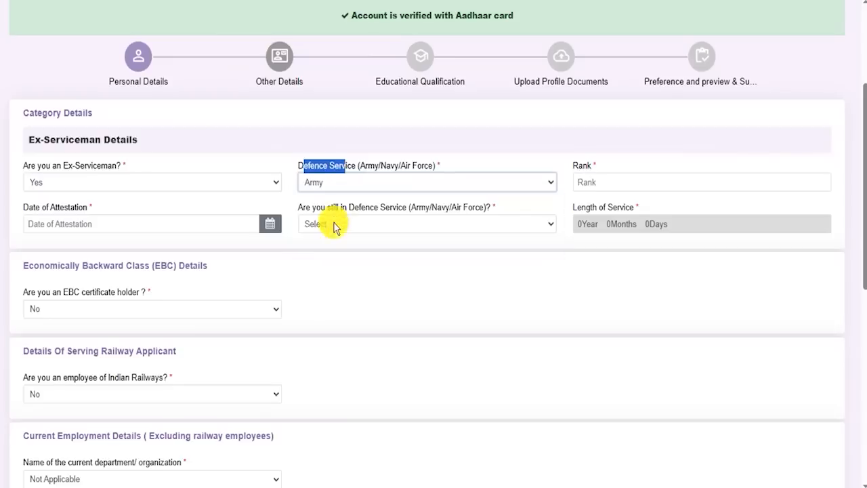
Point out the Rank and Date of Attestation fields in the Ex-Serviceman details.
click(610, 183)
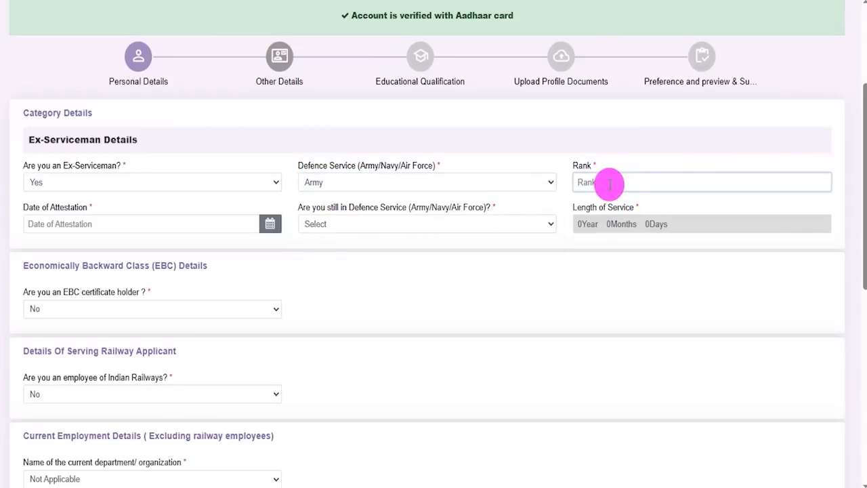
drag(25, 207, 87, 208)
click(33, 206)
drag(27, 210, 243, 218)
Highlight the question on still being in defence service, answer it Yes, and change the answer to No.
drag(305, 207, 399, 223)
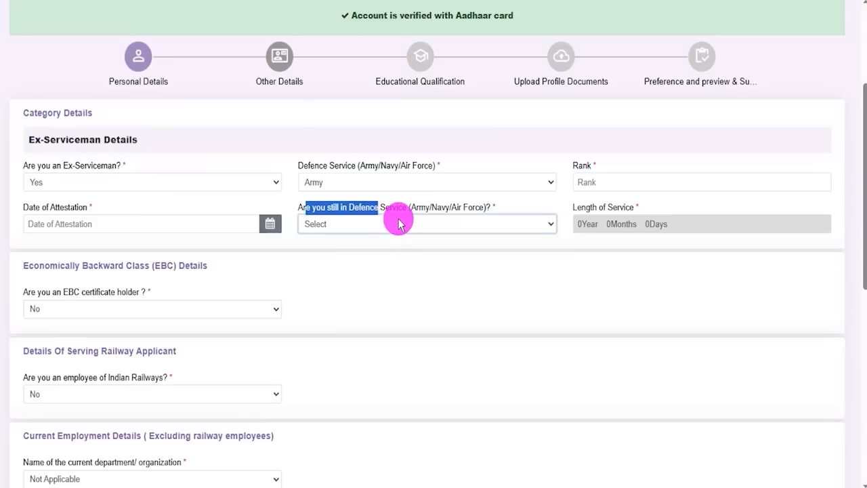
click(342, 208)
drag(298, 207, 375, 215)
click(359, 224)
click(340, 258)
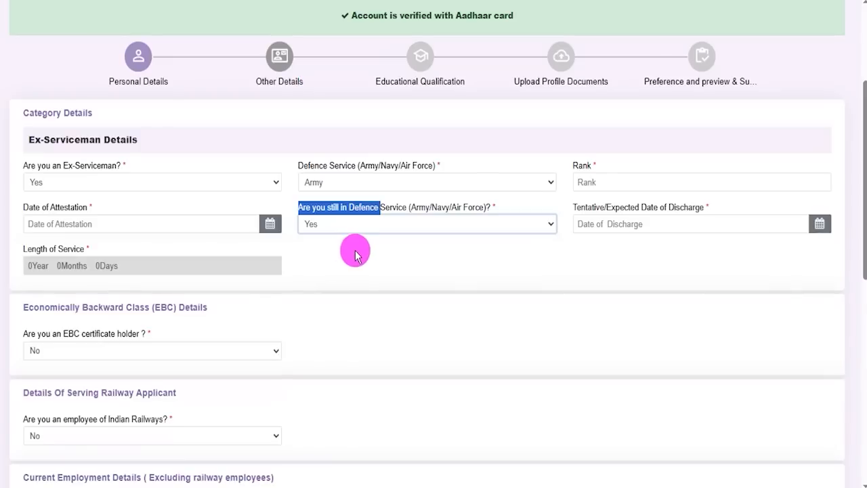
click(372, 229)
click(339, 273)
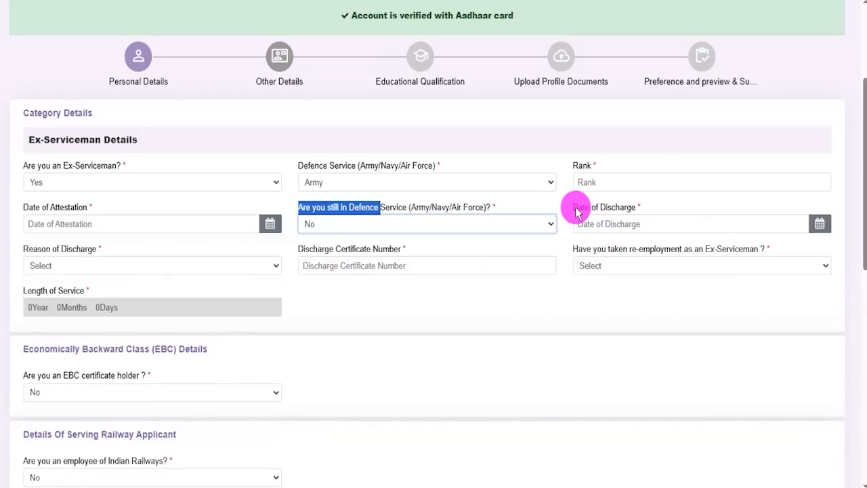
Highlight the date, reason and certificate number fields for discharge, and answer No to re-employment as an Ex-Serviceman.
drag(573, 208, 625, 209)
drag(32, 248, 77, 248)
drag(299, 249, 377, 248)
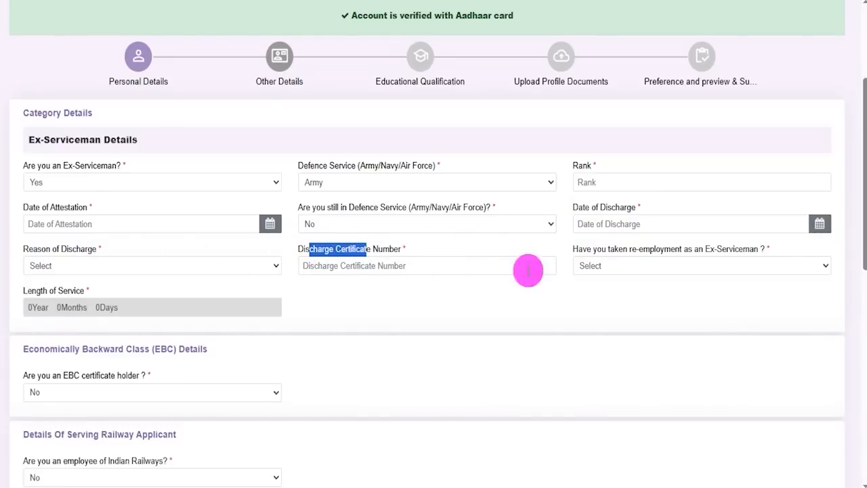
click(579, 254)
drag(584, 252, 708, 250)
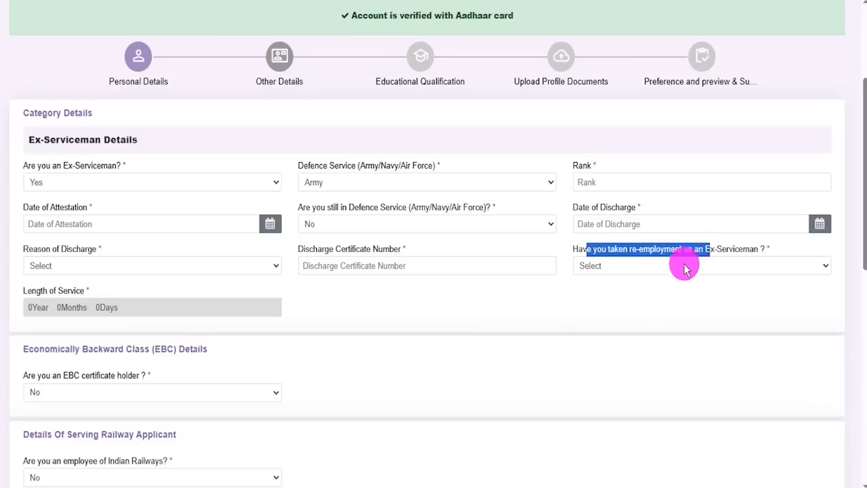
click(684, 266)
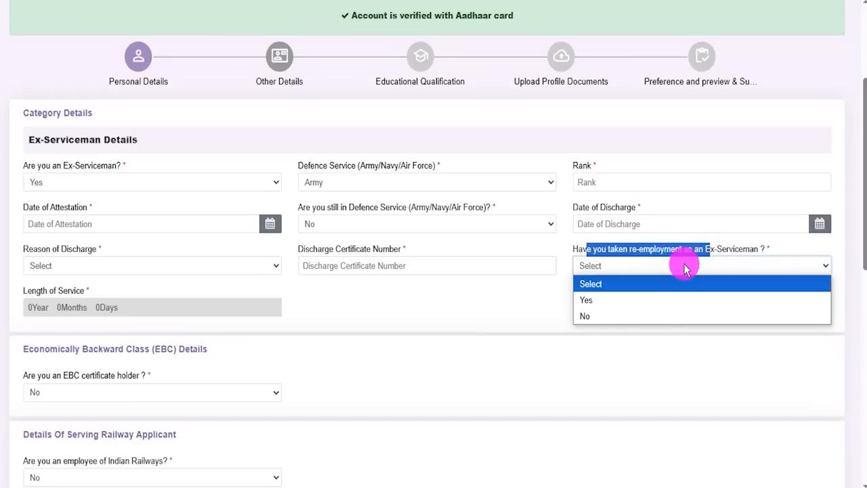
click(638, 315)
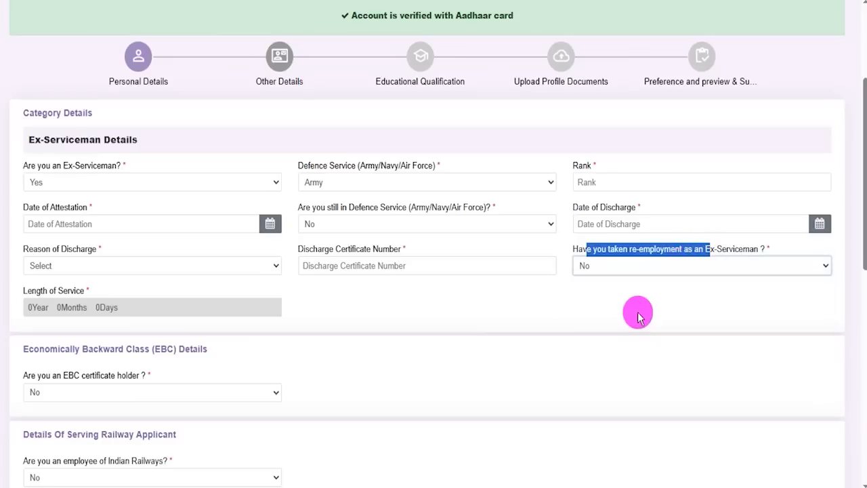
Set the Ex-Serviceman answer to No.
click(115, 185)
click(67, 233)
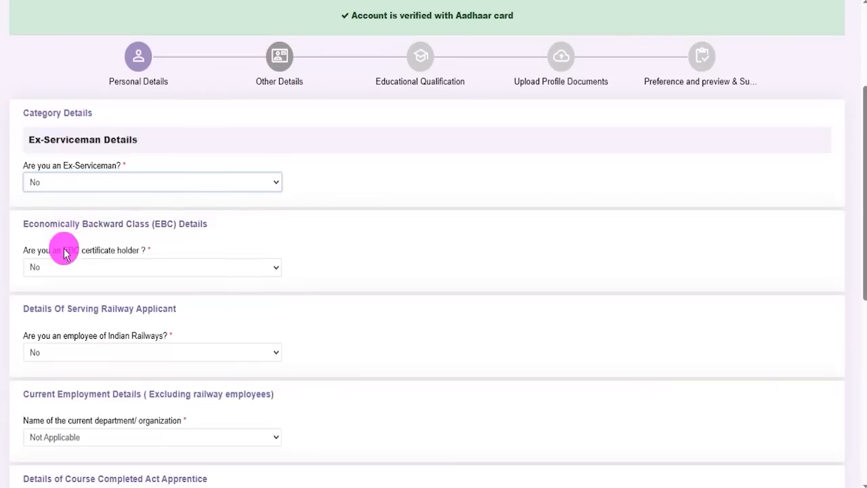
Answer Yes to holding an EBC certificate, agree to the EBC information notice, and answer Yes to availing the fee concession.
drag(28, 254, 111, 251)
click(116, 265)
click(67, 303)
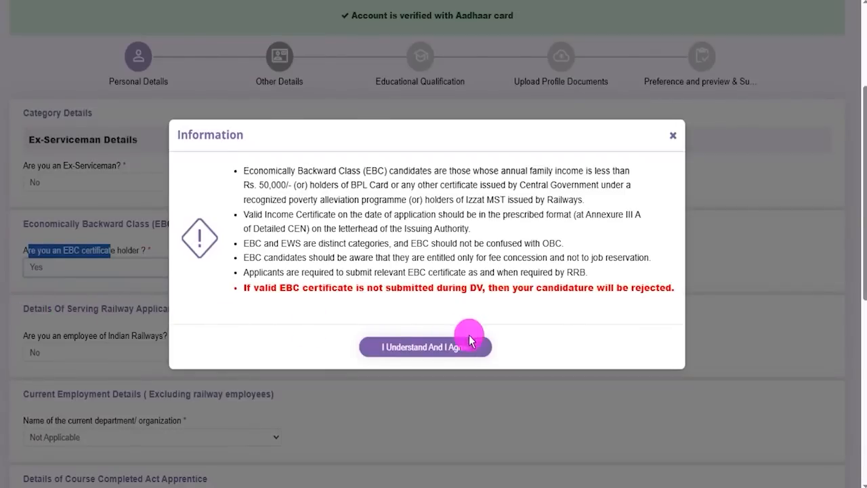
click(424, 348)
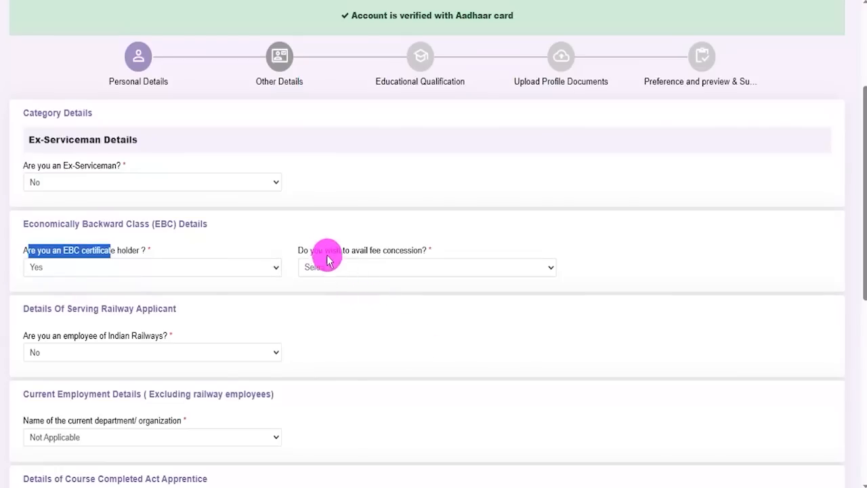
drag(308, 251, 404, 251)
click(411, 250)
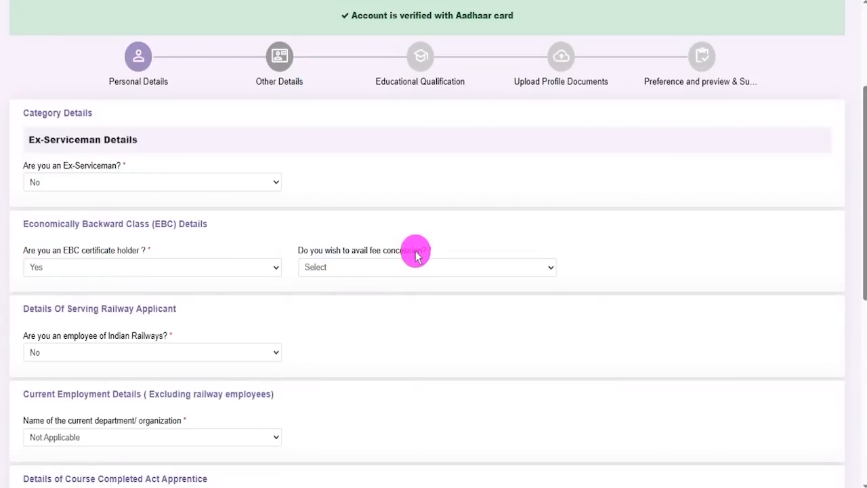
click(394, 268)
click(355, 301)
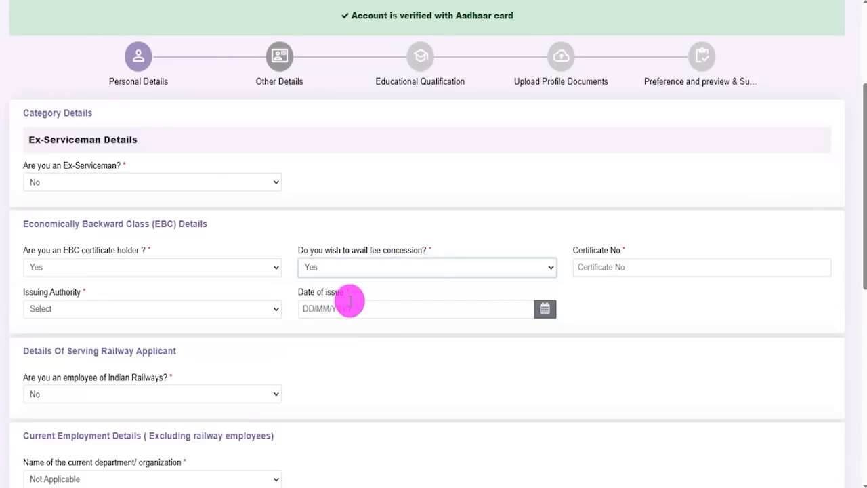
Examine the EBC certificate number field, the issuing authority options and the date of issue calendar.
drag(592, 250, 622, 250)
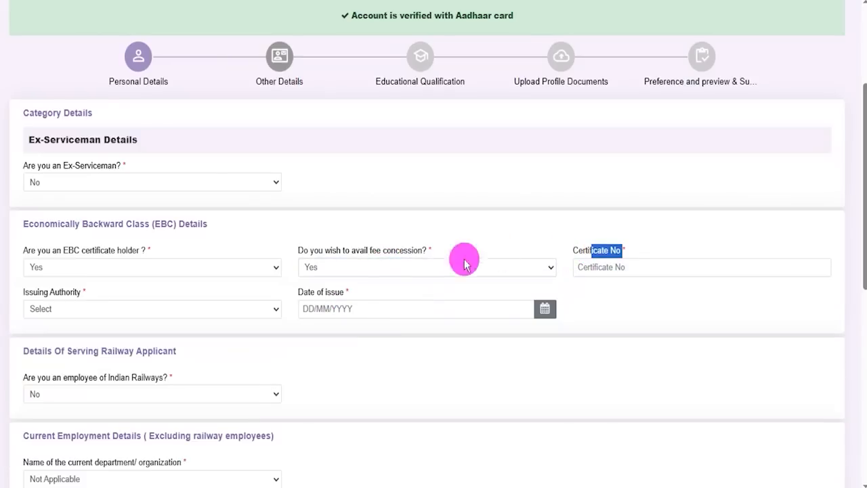
click(67, 310)
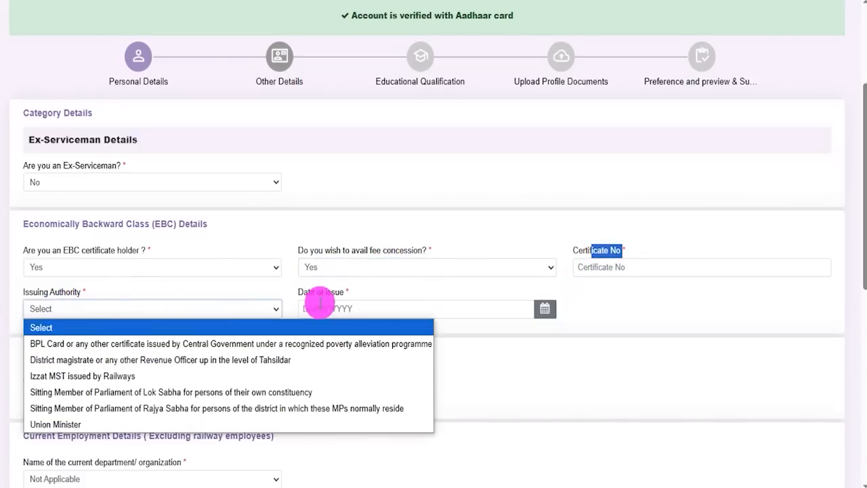
click(546, 311)
click(592, 300)
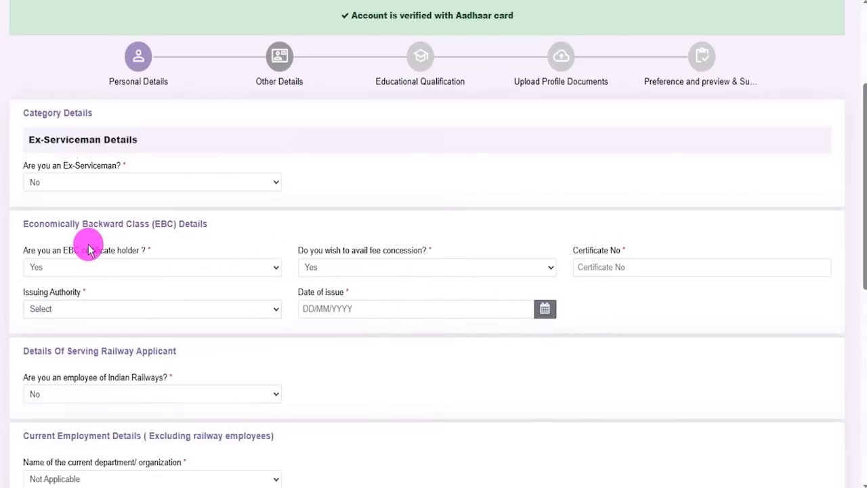
Highlight the EBC certificate holder question and set its answer to No.
drag(65, 251, 128, 249)
click(128, 251)
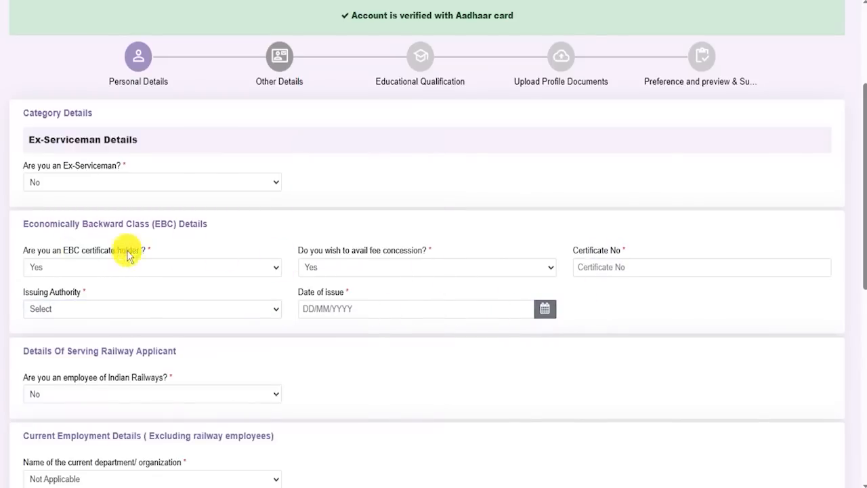
click(110, 265)
click(51, 317)
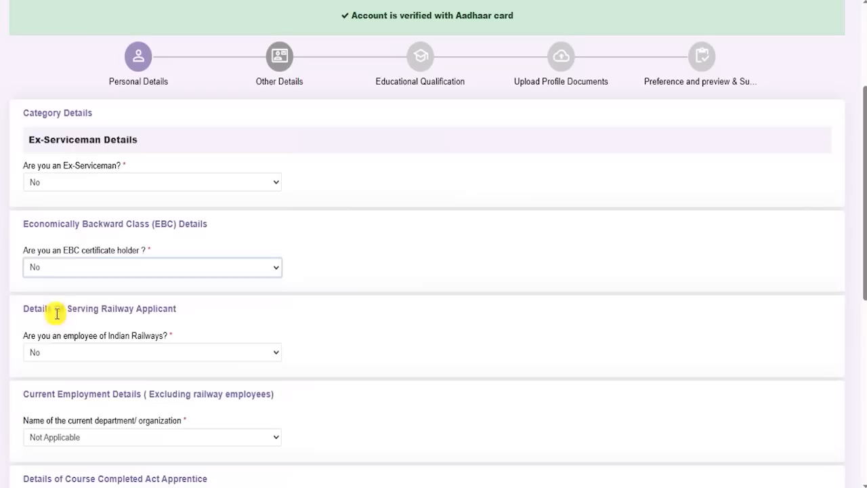
Highlight the Details Of Serving Railway Applicant heading and answer Yes to being an employee of Indian Railways.
drag(56, 309, 142, 307)
click(142, 308)
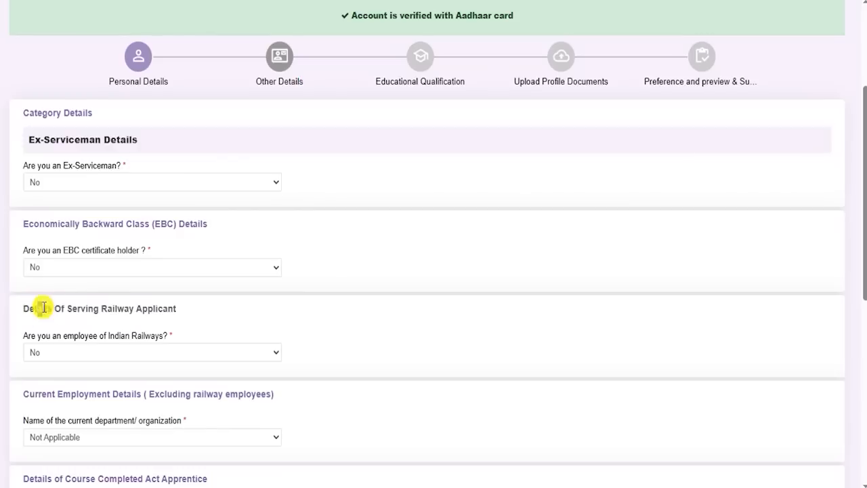
drag(39, 307, 159, 307)
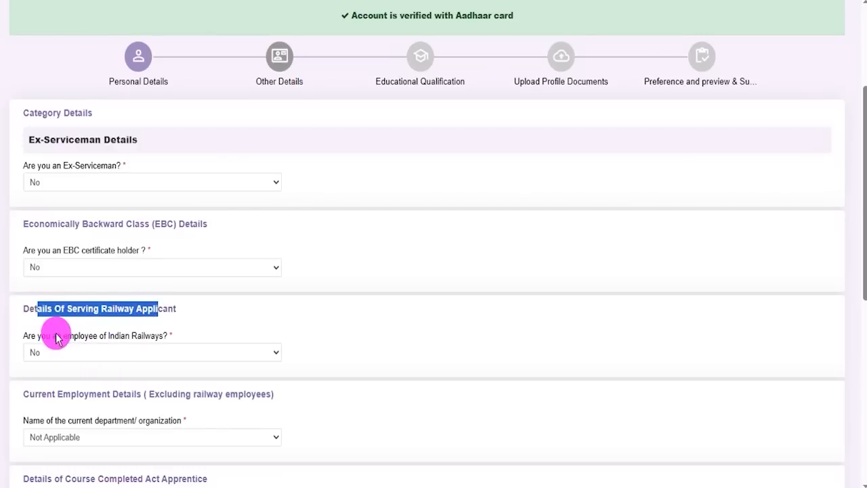
drag(53, 338, 120, 337)
click(112, 352)
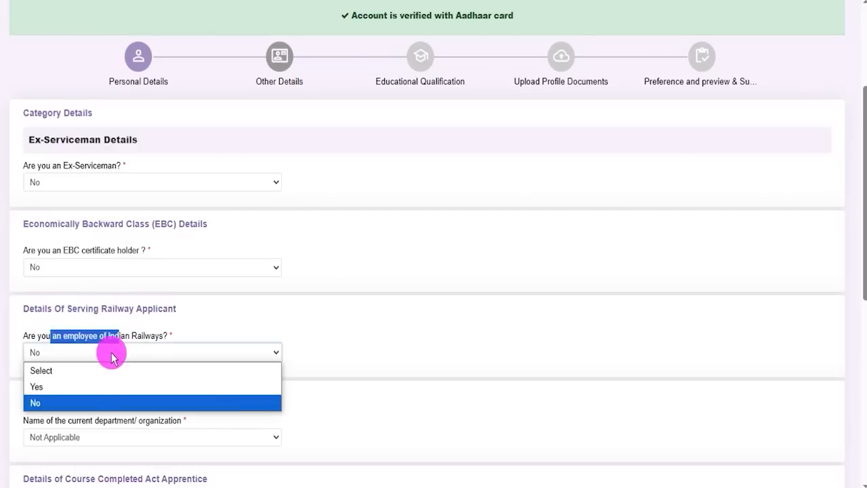
click(58, 383)
Highlight the question on applying for NOC from the Controlling Officer, answer it Yes, and change the answer to No.
drag(318, 335, 381, 353)
drag(310, 335, 434, 335)
click(408, 351)
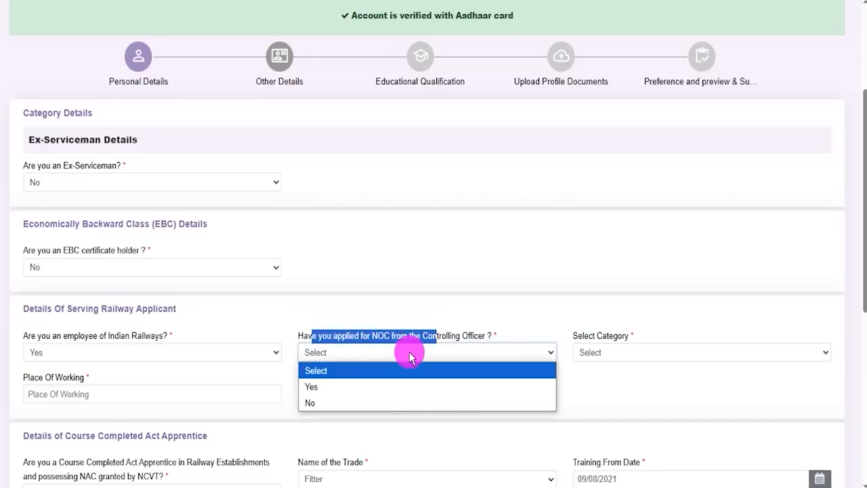
click(362, 388)
click(387, 296)
click(358, 363)
click(332, 401)
click(445, 295)
Examine the category options and the Zone/PU/Unit field for serving railway applicants.
click(585, 353)
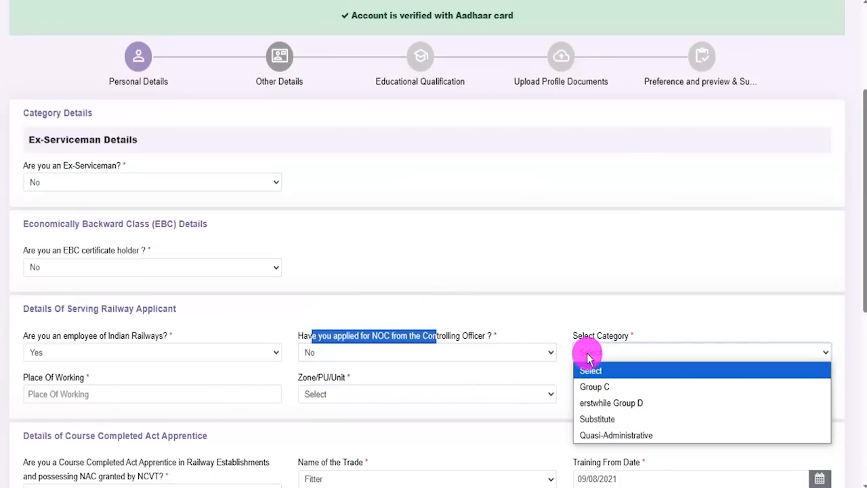
click(587, 357)
drag(311, 378, 336, 378)
click(347, 393)
click(348, 393)
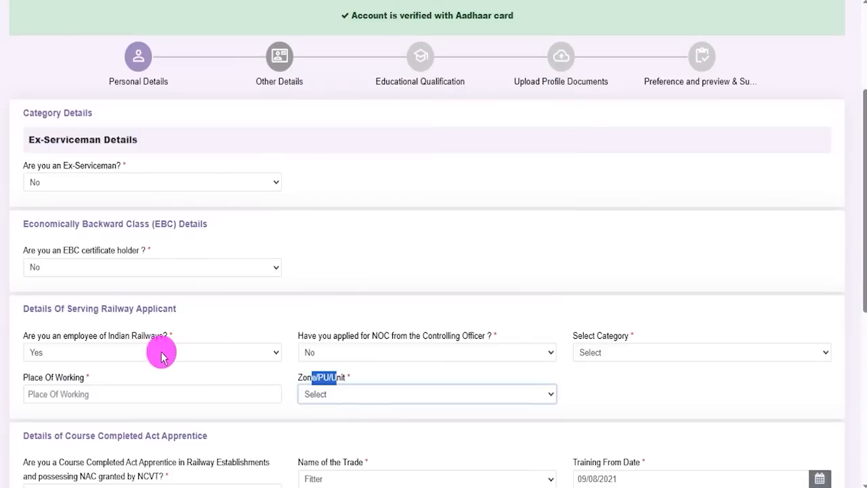
Set the Indian Railways employee answer to No.
click(139, 351)
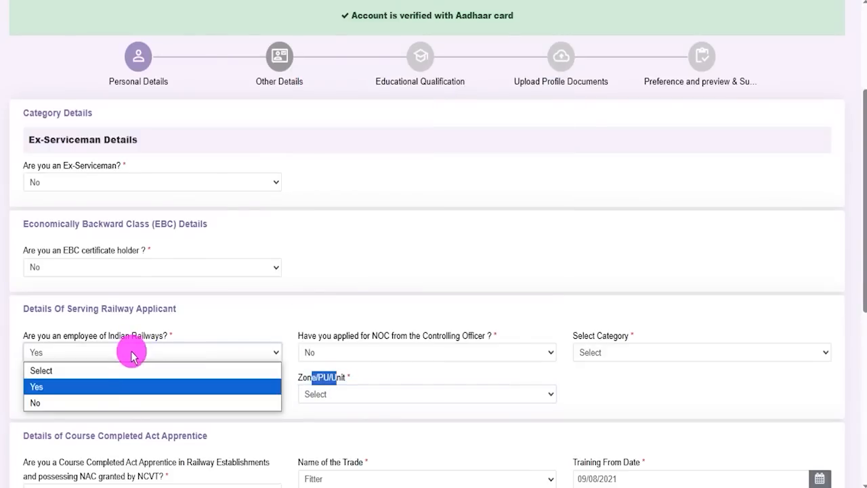
click(78, 402)
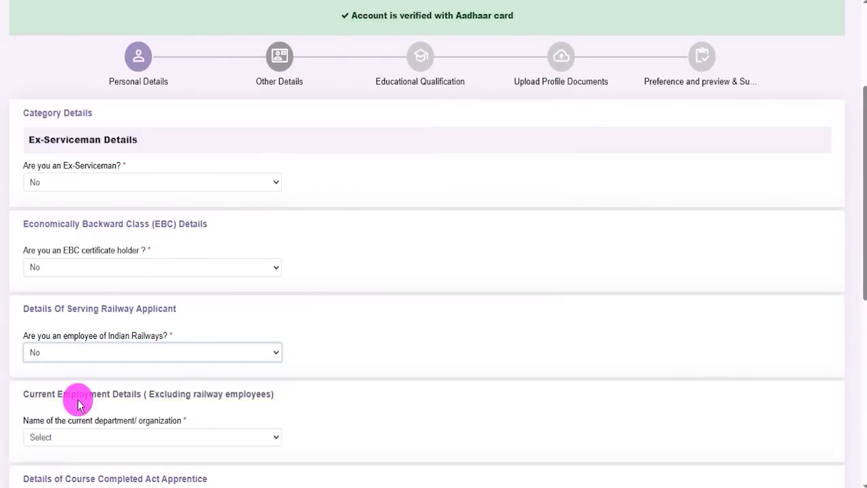
In the current employment details, choose State Government as the current department/organization and highlight the Name of the Organization field.
drag(38, 394, 123, 393)
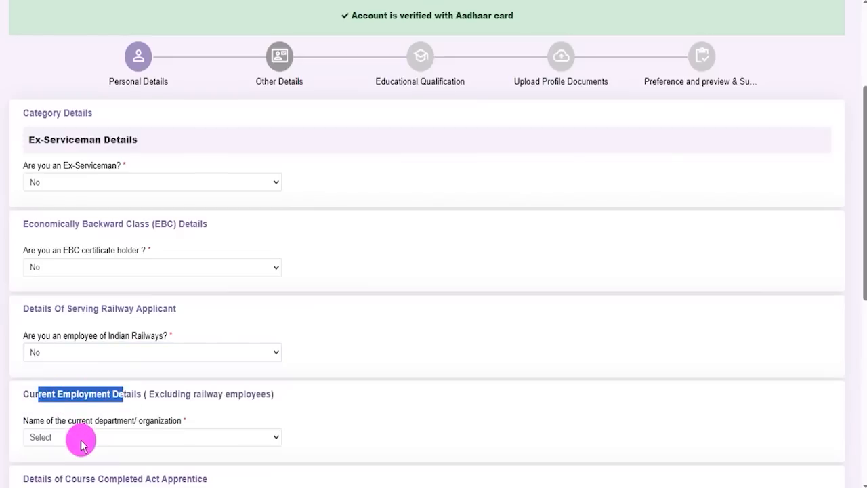
click(79, 444)
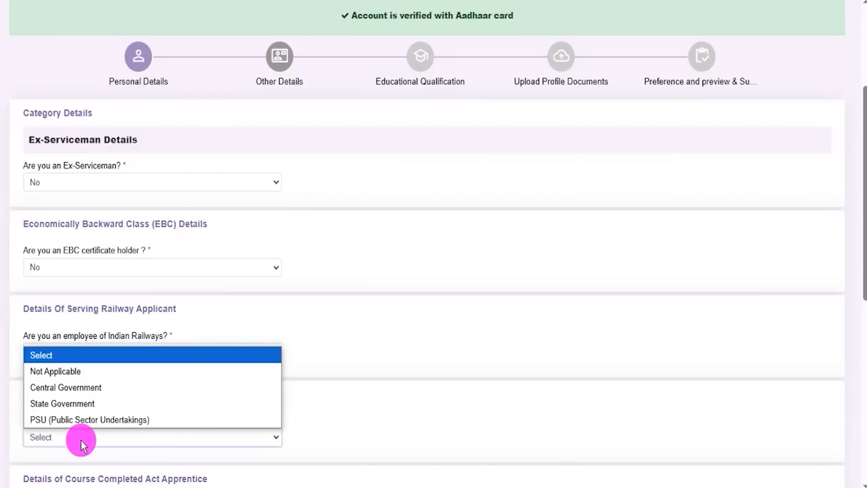
click(54, 403)
click(406, 296)
click(118, 428)
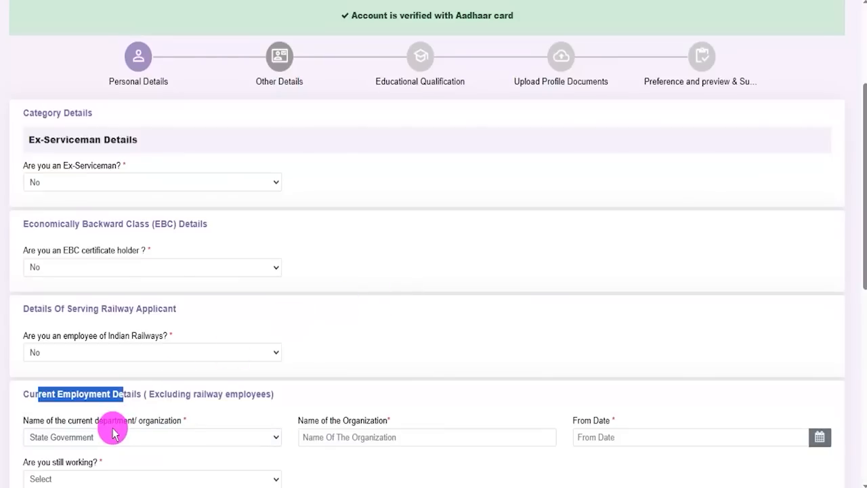
drag(321, 421, 366, 420)
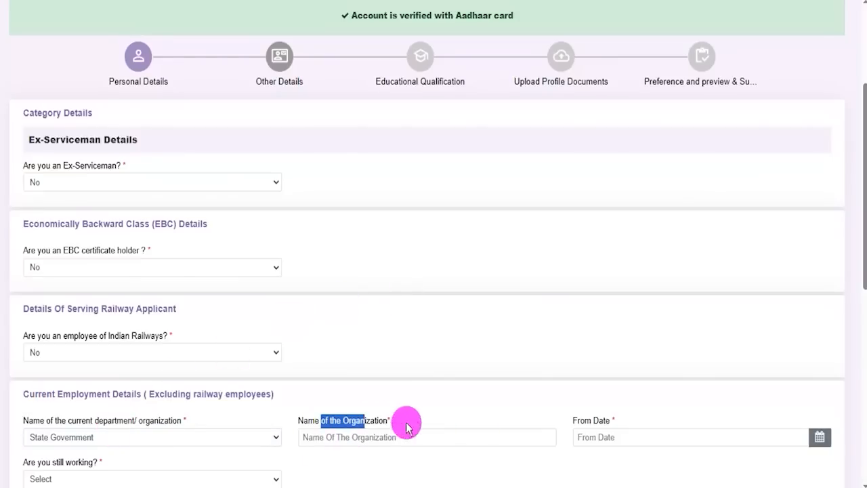
Examine the From Date field and the answer options for whether the applicant is still working.
click(598, 434)
click(386, 471)
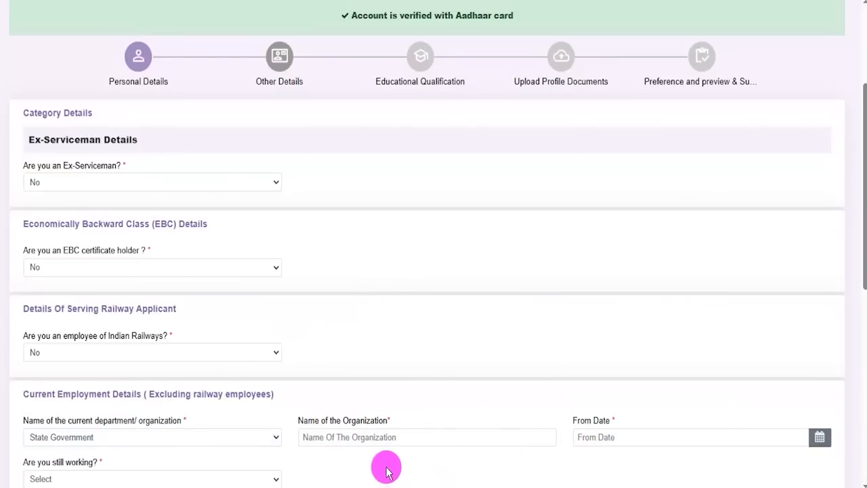
click(204, 478)
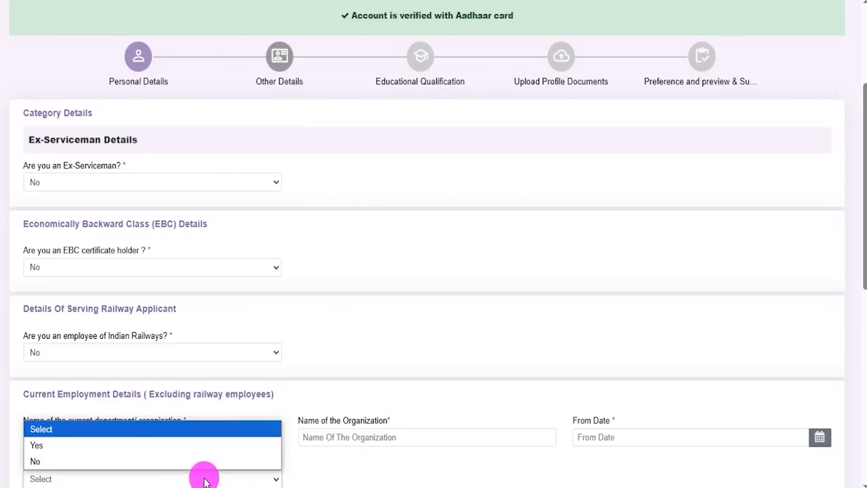
click(316, 472)
scroll(315, 478, down, 1)
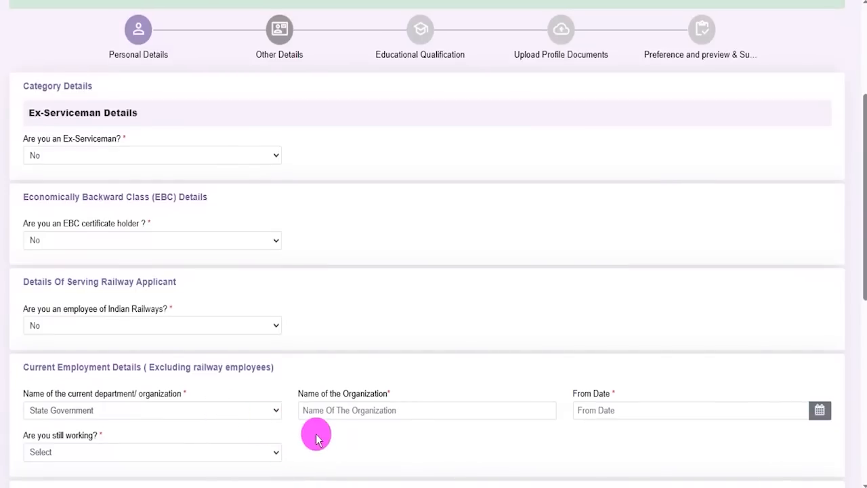
Set the name of the current department/organization to Not Applicable in the current employment details.
scroll(316, 439, up, 1)
click(136, 435)
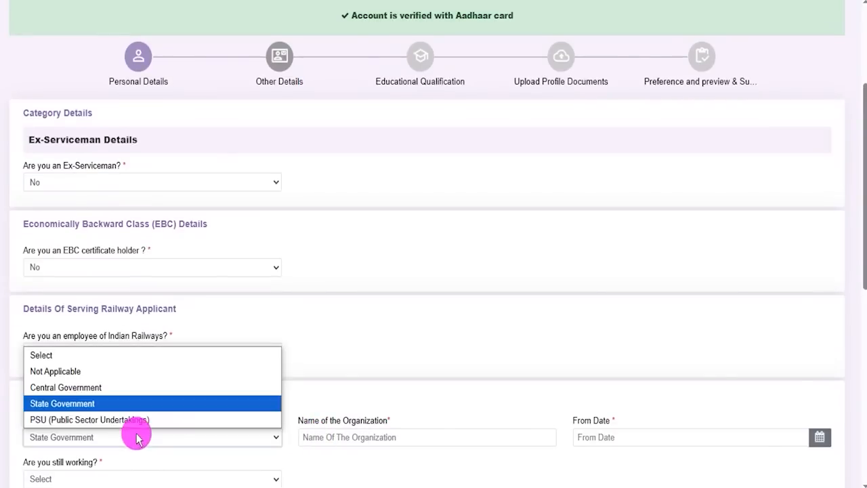
click(74, 372)
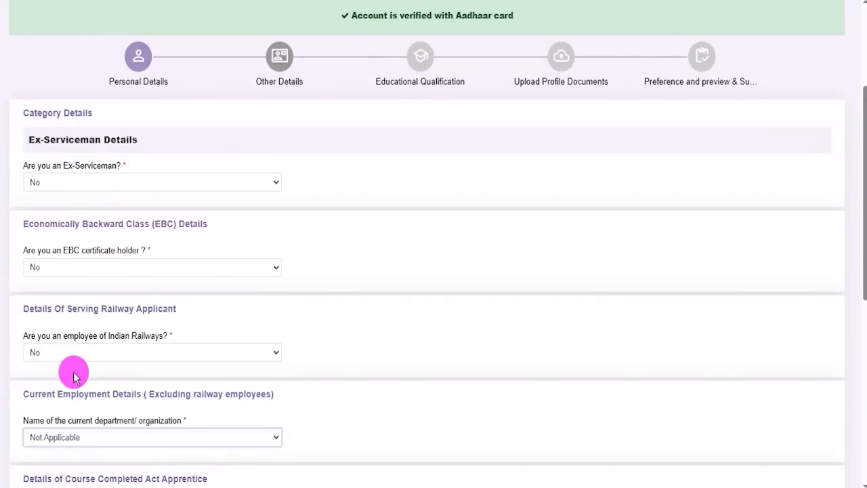
click(351, 447)
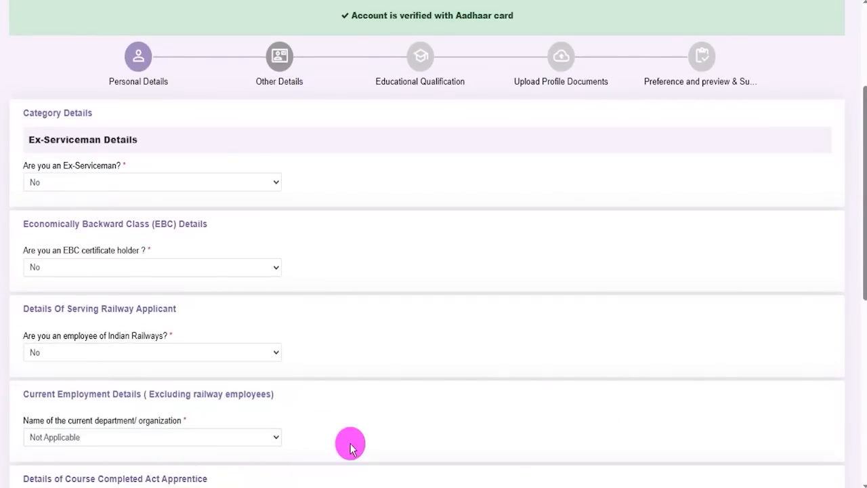
In the Course Completed Act Apprentice details, highlight the heading, answer Yes, and choose Fitter as the name of the trade.
scroll(351, 447, down, 5)
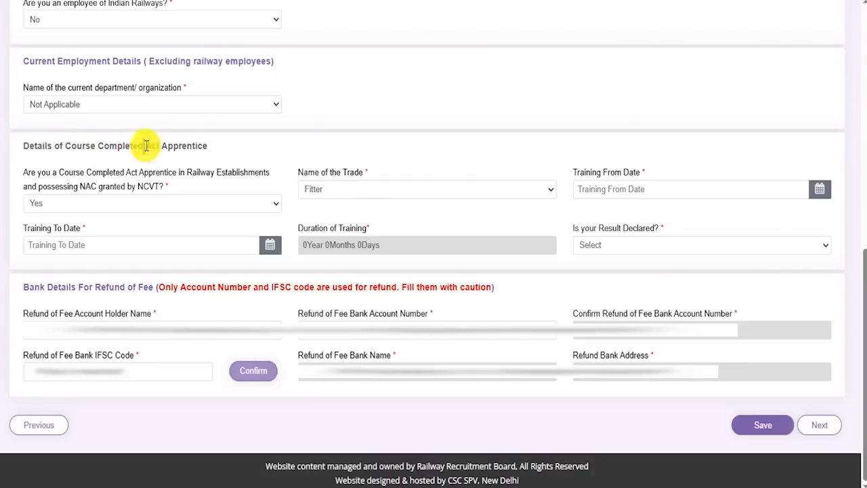
drag(143, 146, 193, 145)
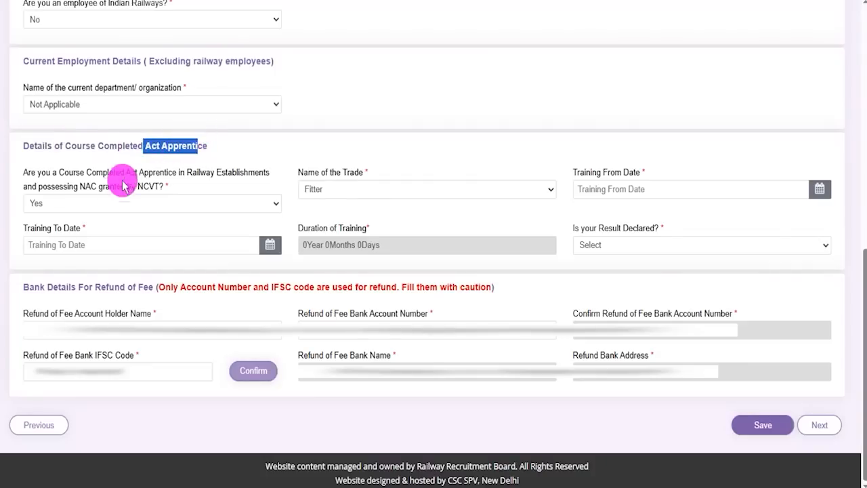
click(106, 203)
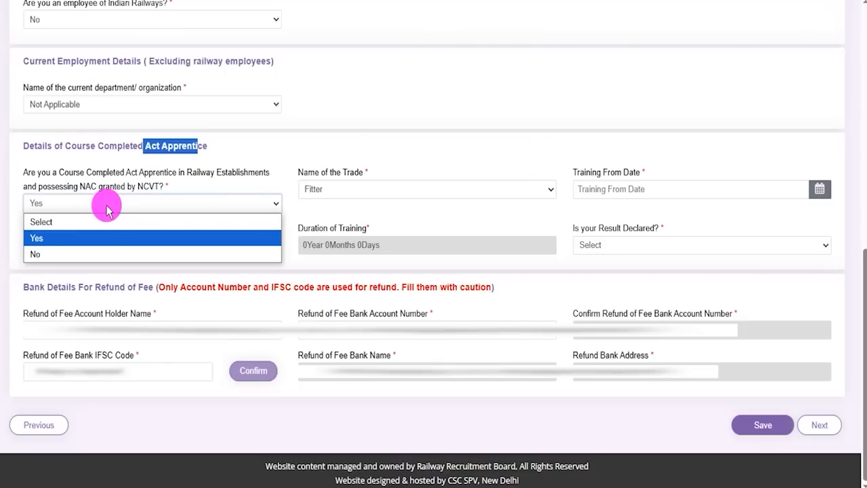
click(106, 237)
click(357, 192)
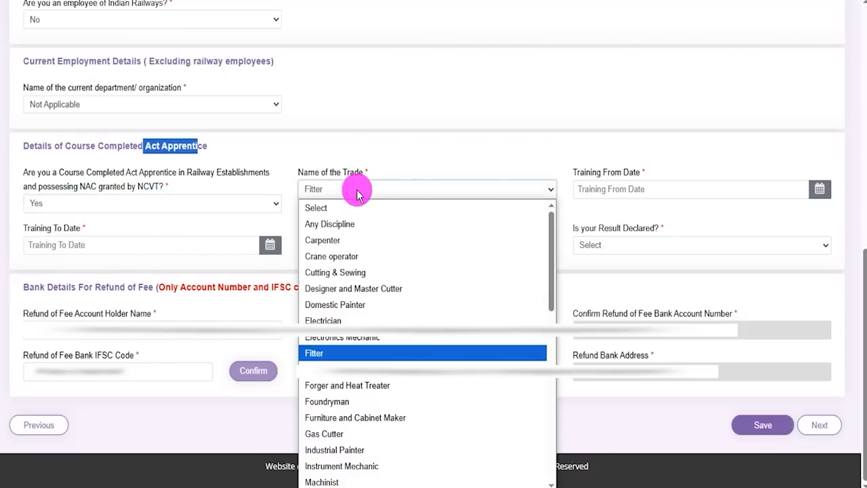
click(337, 353)
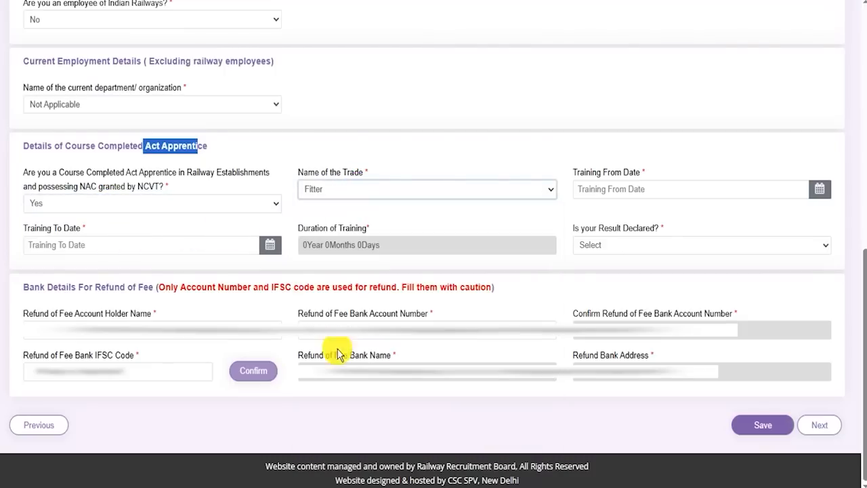
Examine the Training From Date and Training To Date calendars and the answer options for whether the result is declared.
click(818, 189)
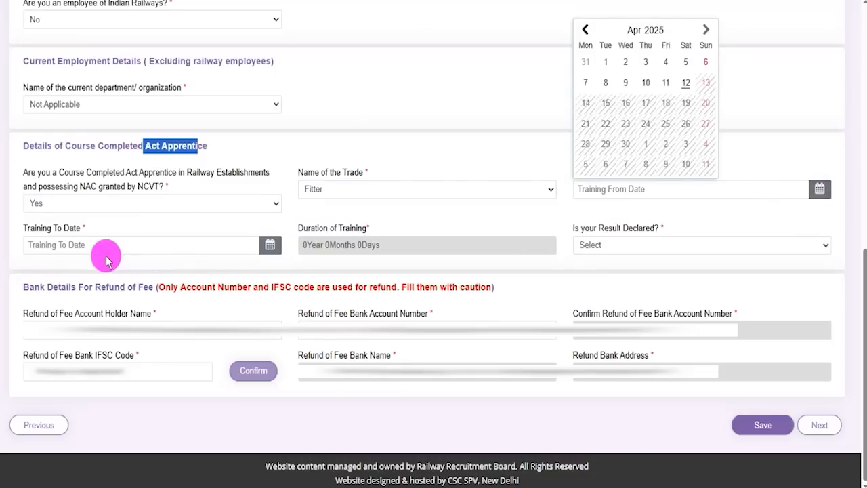
click(271, 245)
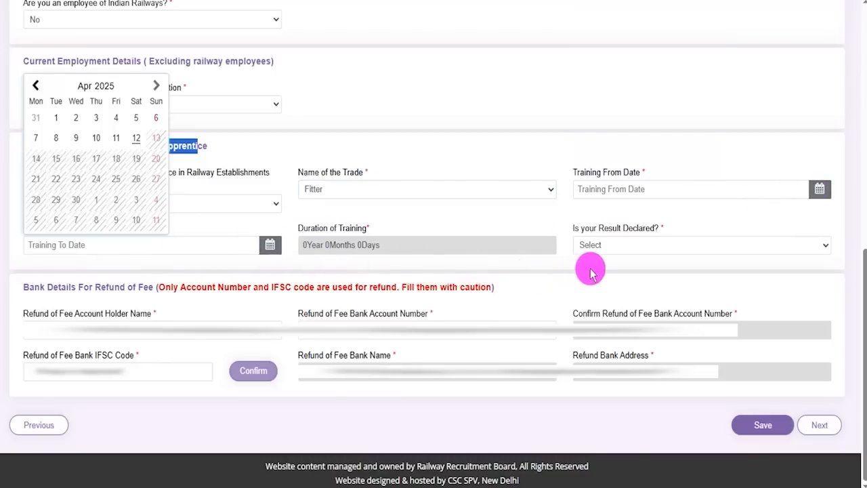
click(602, 247)
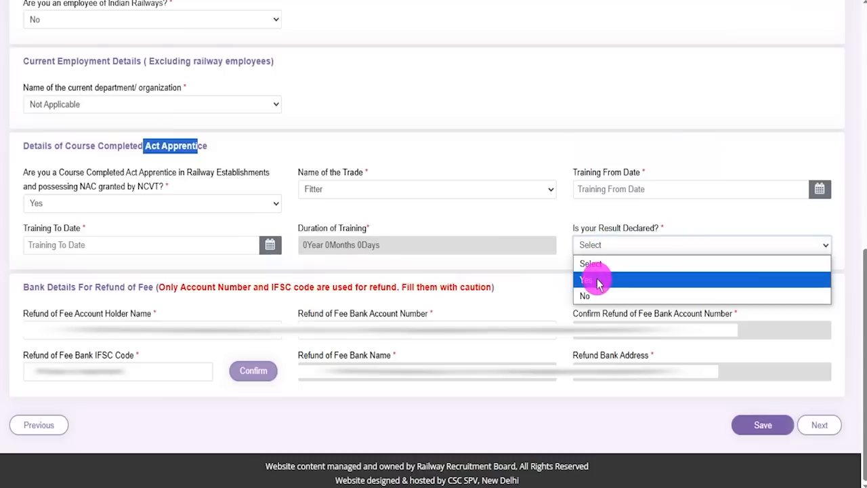
click(562, 217)
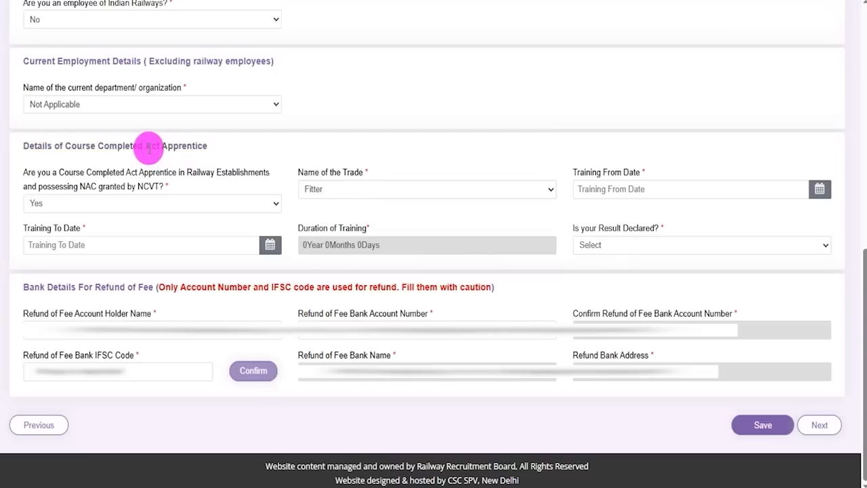
Highlight Act Apprentice in the section heading and check the Yes and No options for the apprentice question without changing the answer.
drag(150, 147, 179, 147)
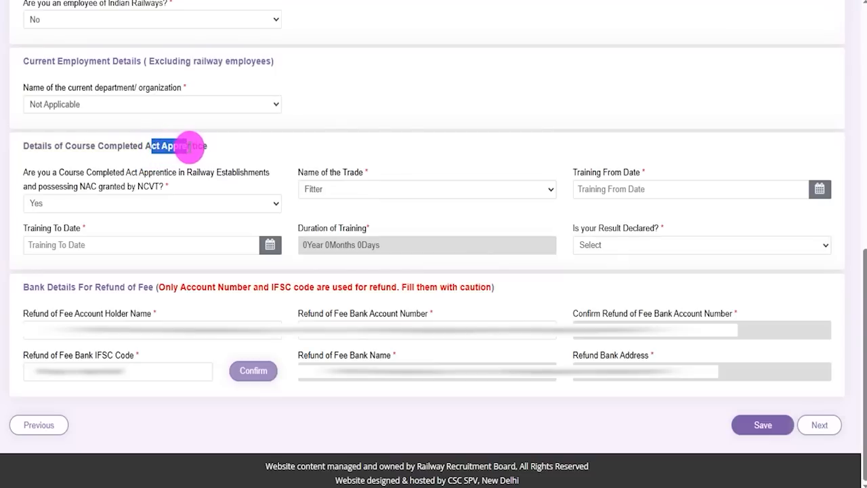
click(122, 202)
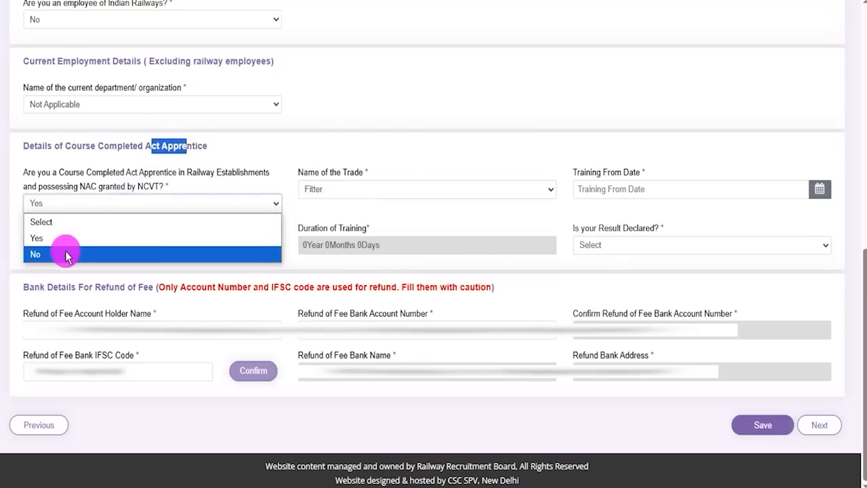
click(287, 133)
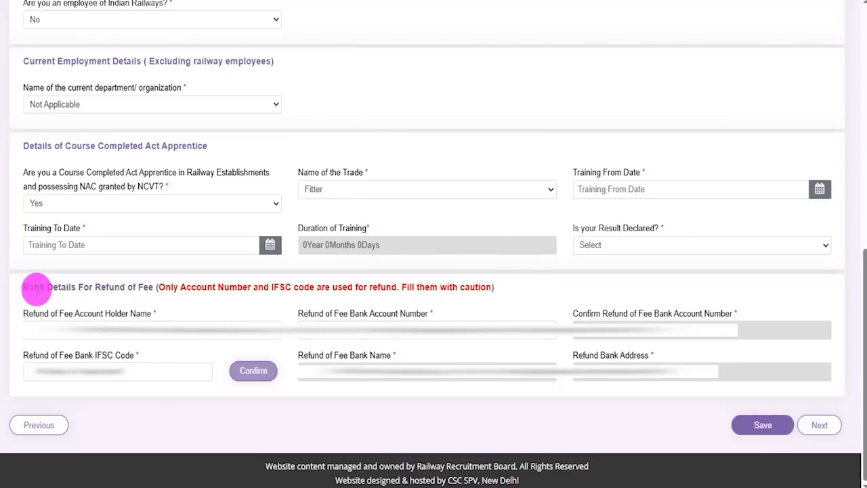
Highlight the Bank Details For Refund of Fee heading, mark the account number, IFSC code, bank name and address fields in red, and point arrows at Save and Next.
drag(34, 286, 133, 287)
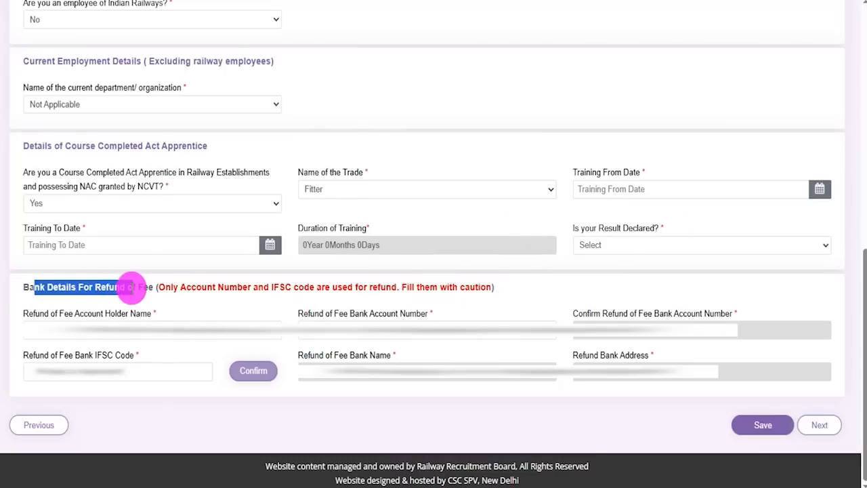
click(91, 333)
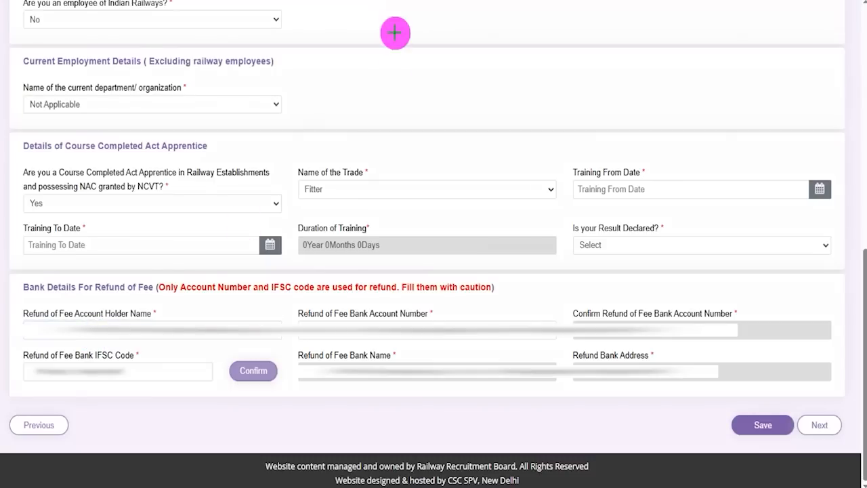
drag(525, 322, 553, 295)
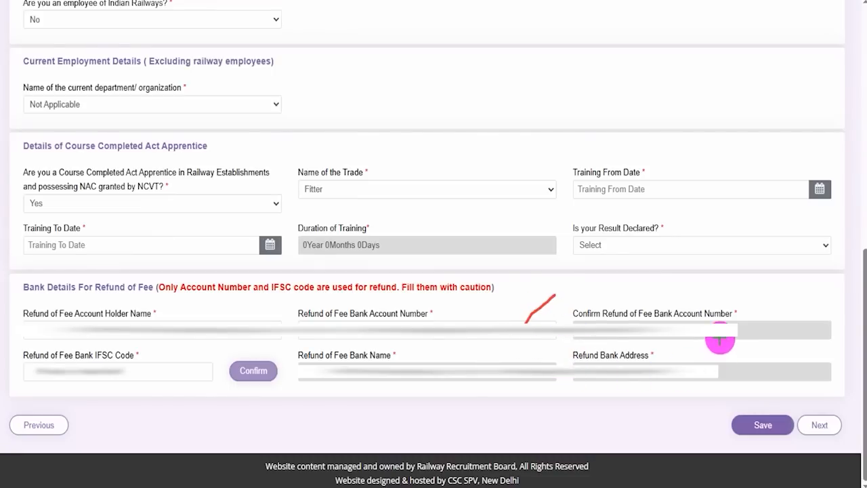
drag(738, 327, 769, 302)
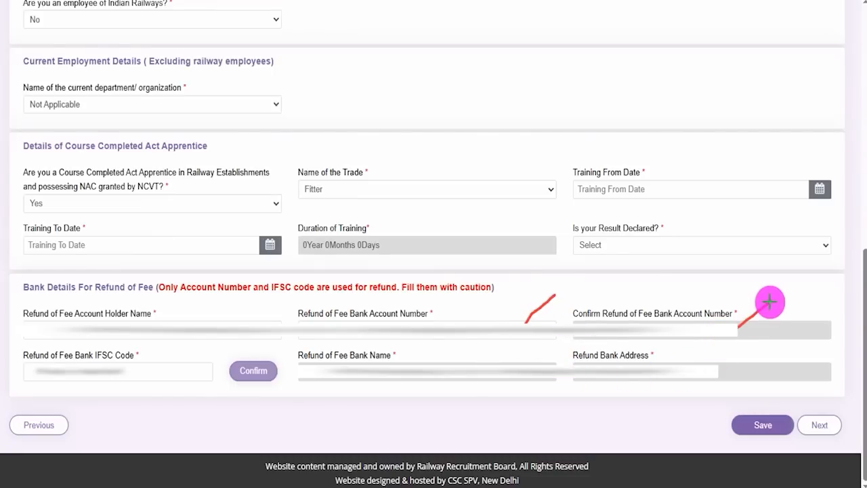
drag(151, 372, 212, 341)
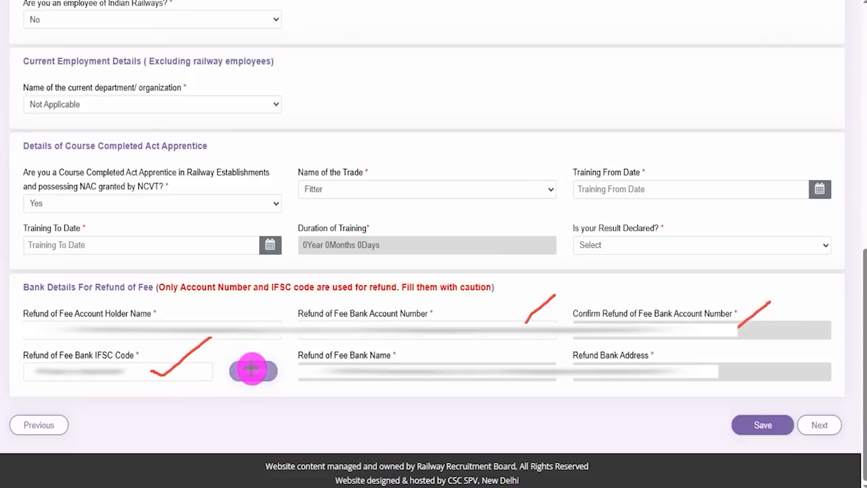
drag(479, 364, 502, 349)
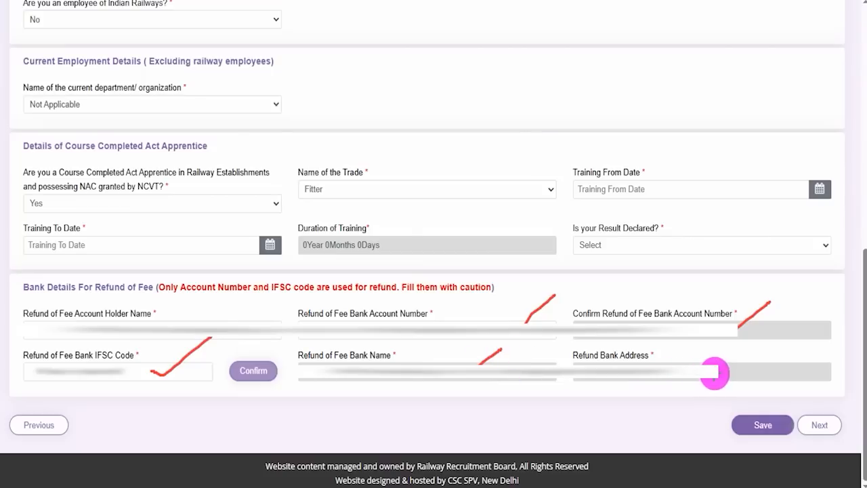
drag(721, 375, 777, 345)
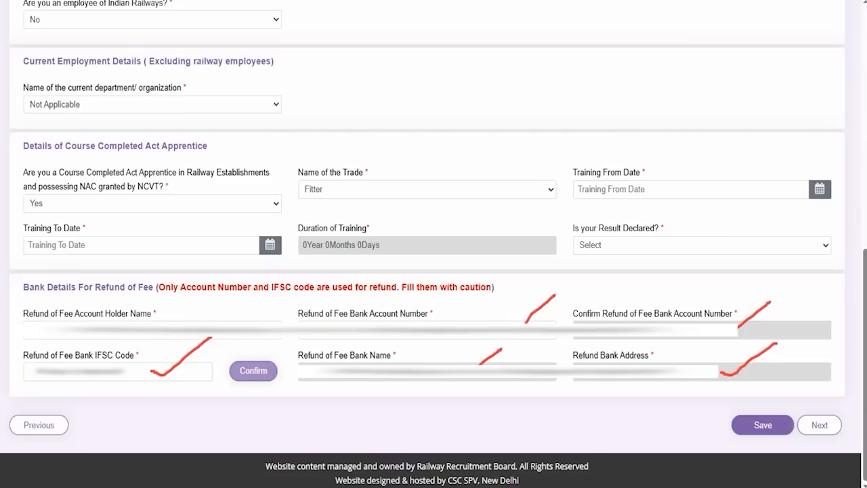
drag(638, 399, 729, 422)
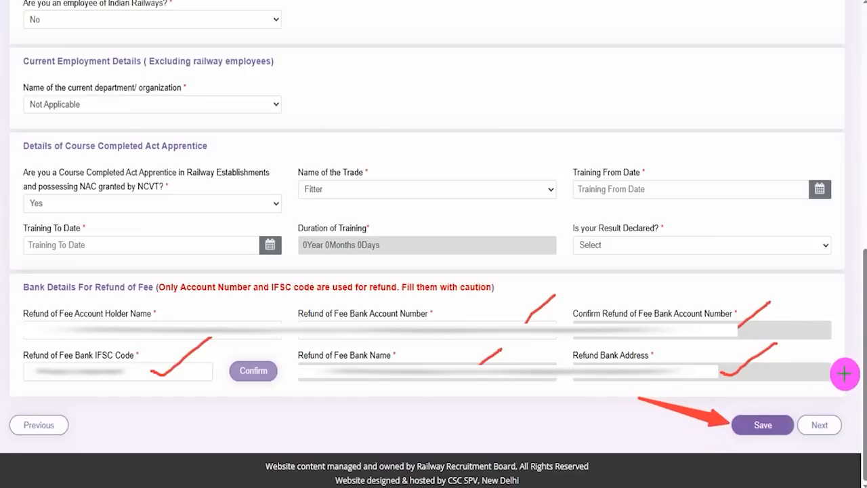
drag(855, 336, 830, 394)
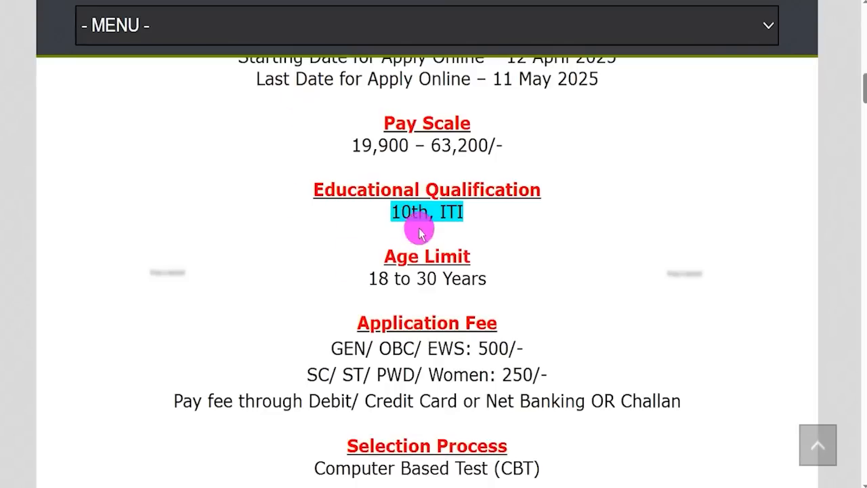
On the recruitment information page, highlight 10th, ITI under Educational Qualification.
drag(393, 214, 465, 212)
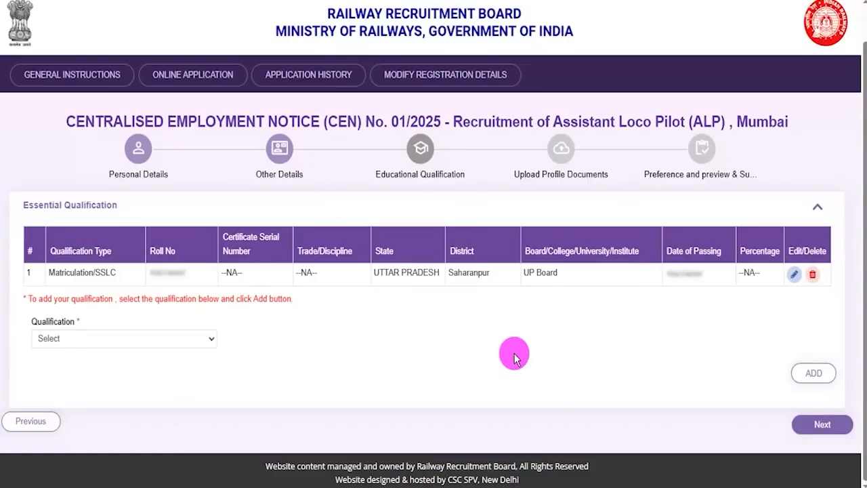
Open the Matriculation/SSLC qualification entry for editing and check its State and District selections.
click(794, 275)
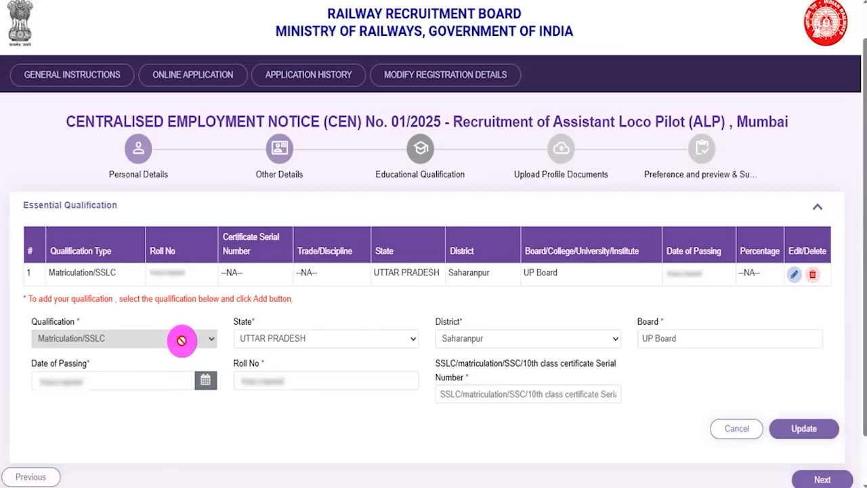
click(276, 342)
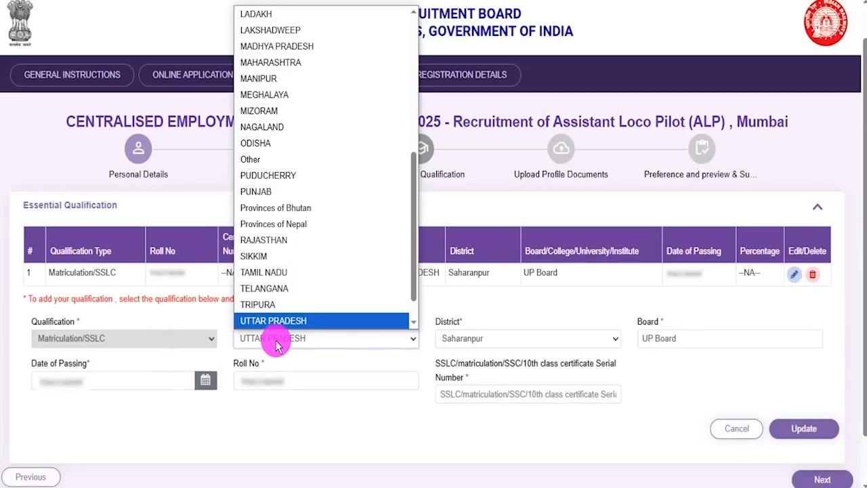
click(276, 342)
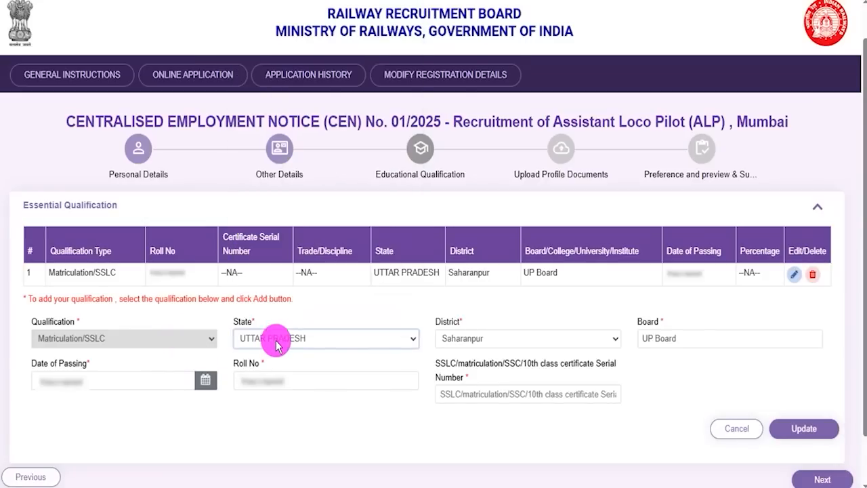
click(458, 343)
click(458, 344)
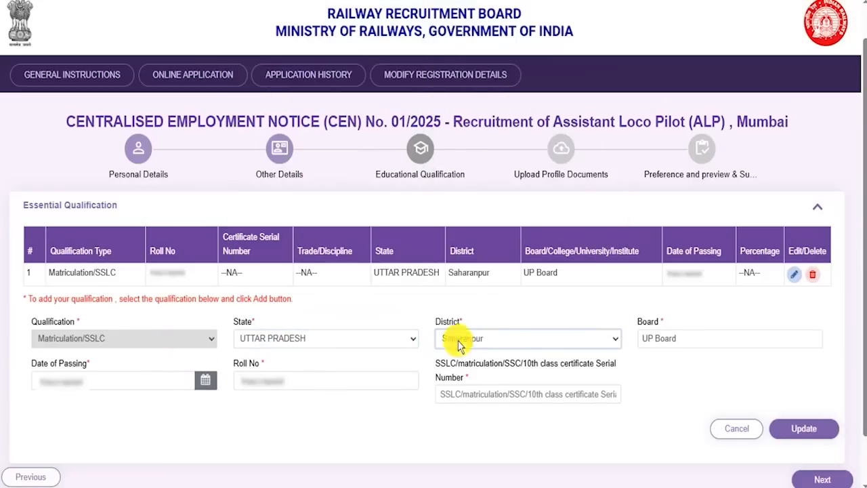
Review the Board, Date of Passing and Roll No fields of the Matriculation/SSLC entry.
click(667, 342)
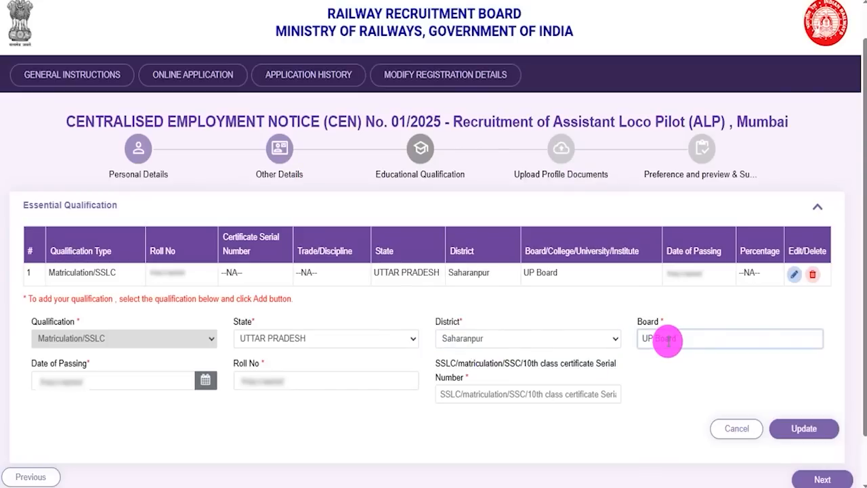
click(206, 381)
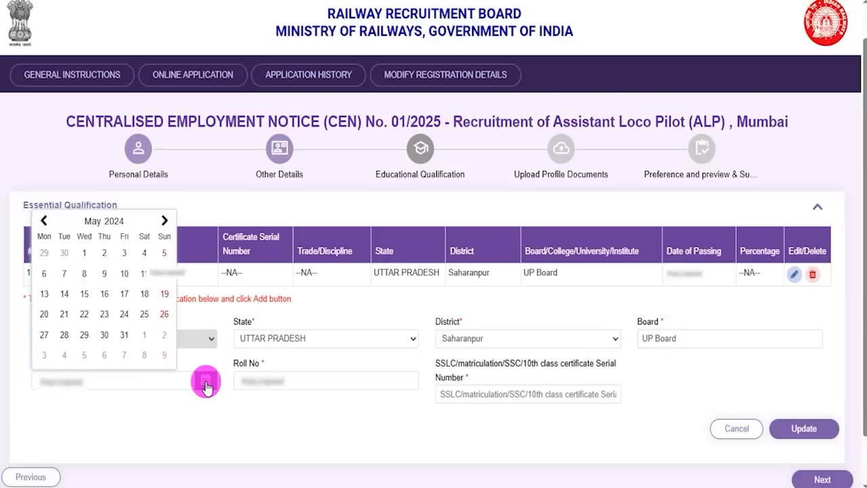
click(298, 380)
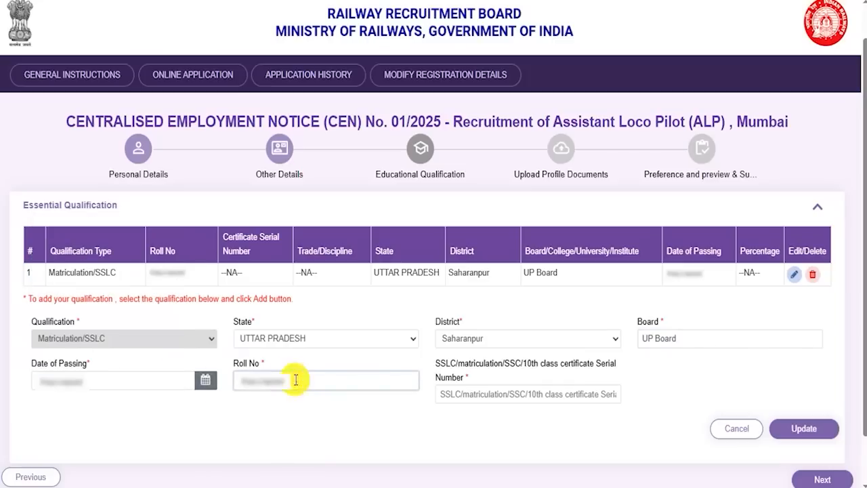
Fill in the 10th class certificate serial number, point a red arrow at Update, and update the Matriculation/SSLC entry.
click(532, 396)
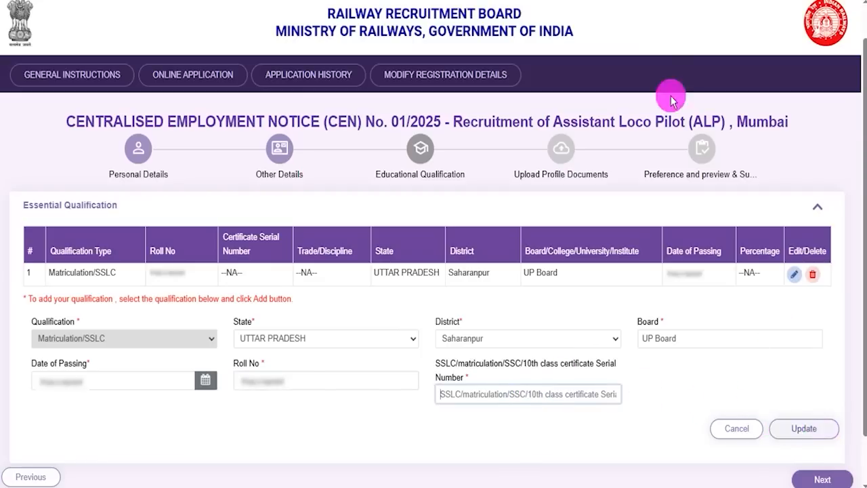
key(ctrl+2)
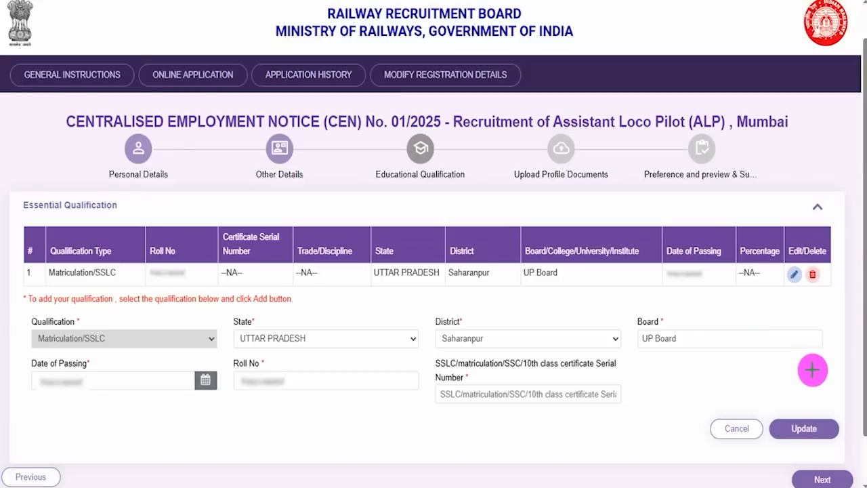
drag(832, 350, 821, 419)
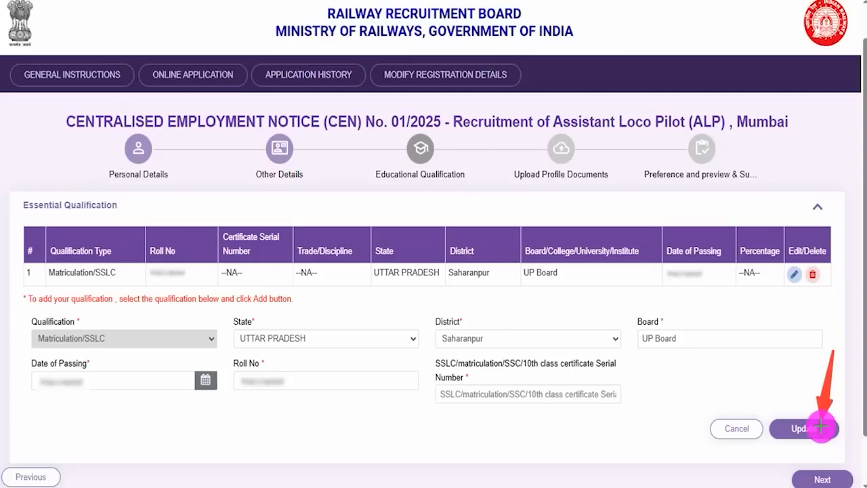
click(819, 428)
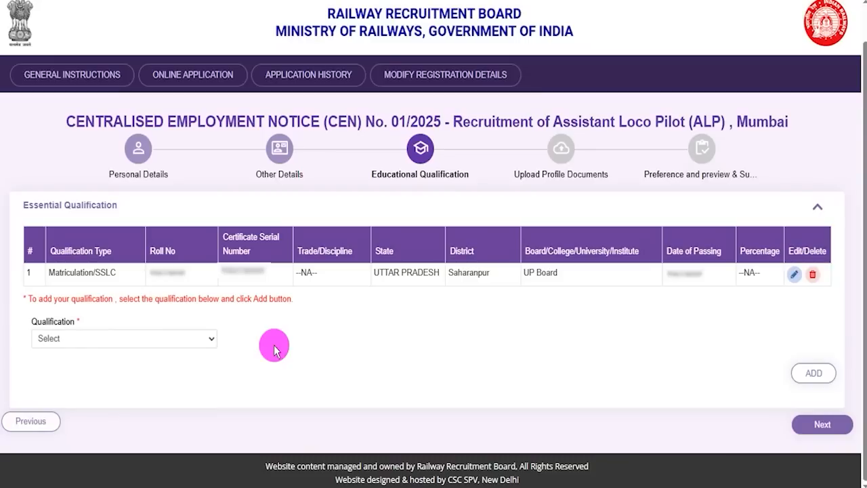
Start a new ITI qualification entry with Fitter as the trade and UTTAR PRADESH as the state.
click(166, 342)
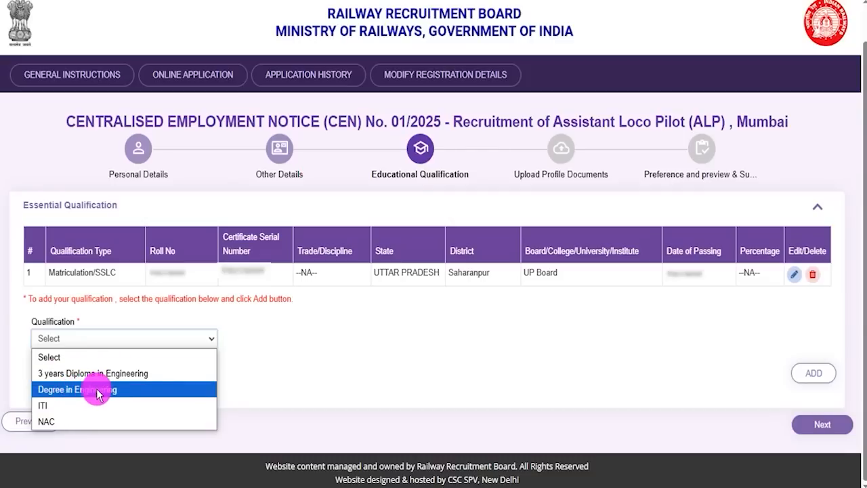
click(60, 405)
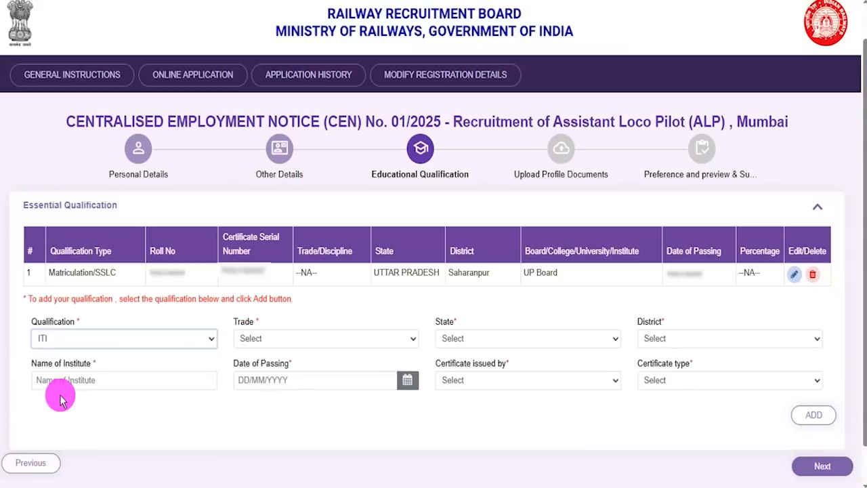
click(257, 341)
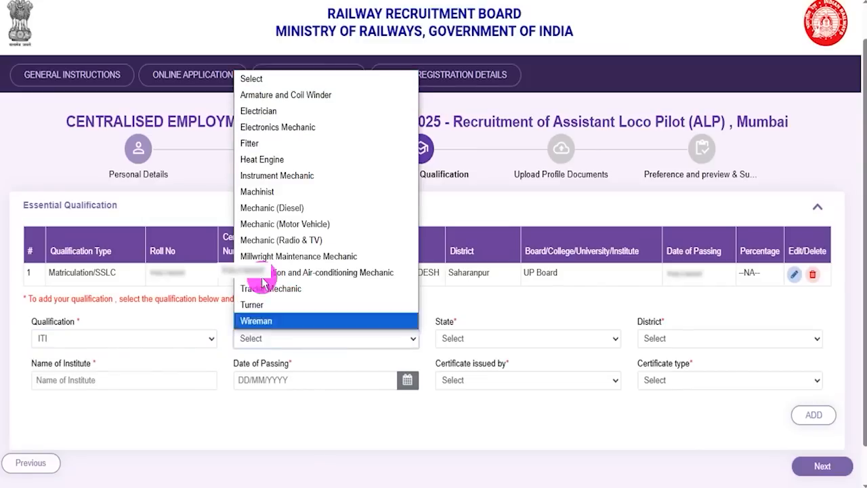
click(278, 144)
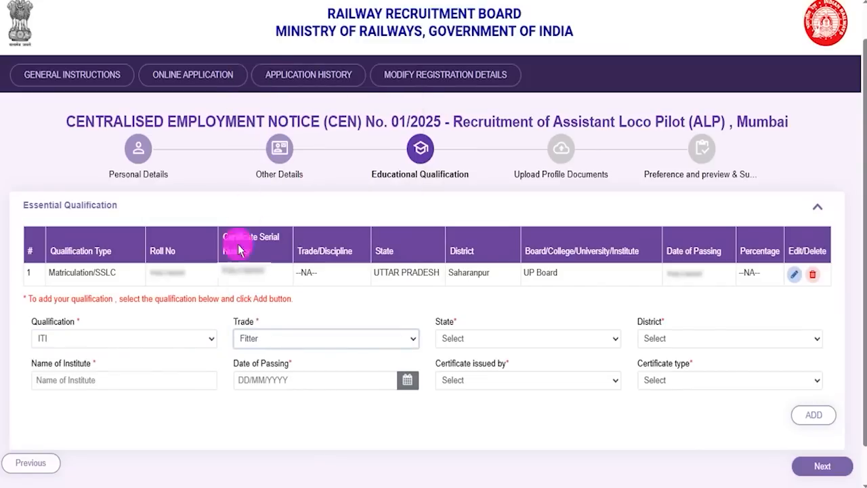
click(471, 338)
scroll(484, 254, down, 5)
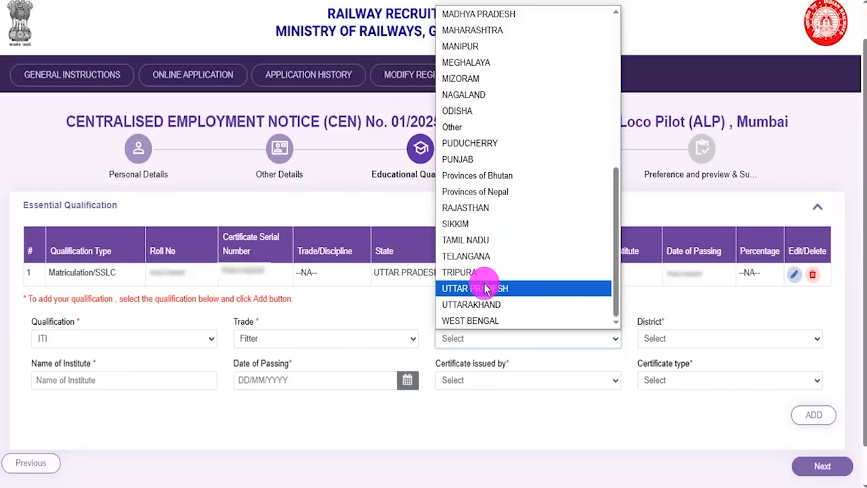
click(483, 287)
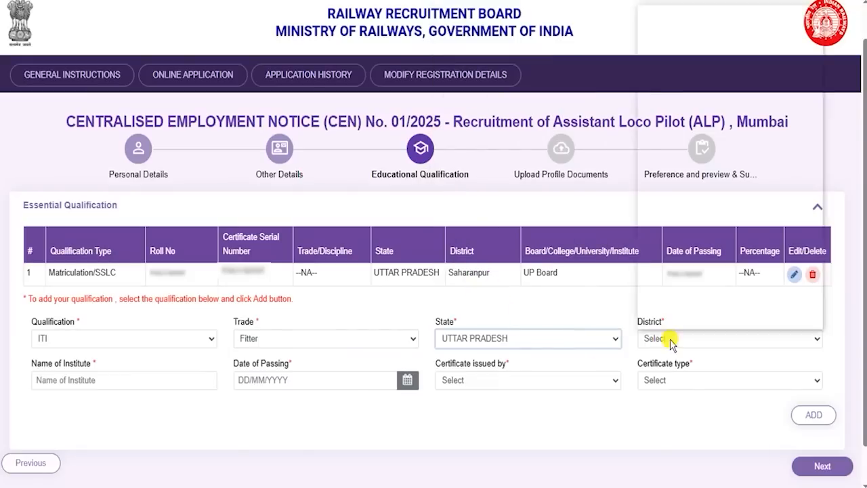
Review the District list and the Name of Institute and Date of Passing fields of the ITI entry.
click(669, 341)
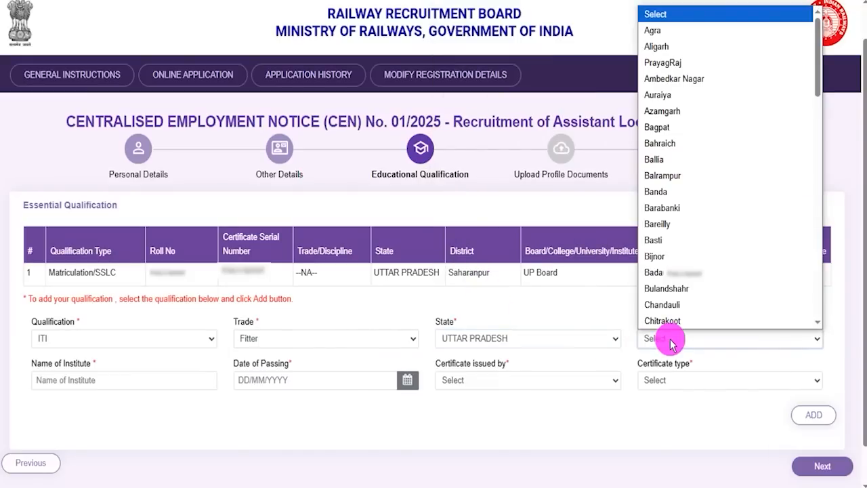
click(192, 426)
click(90, 380)
click(90, 380)
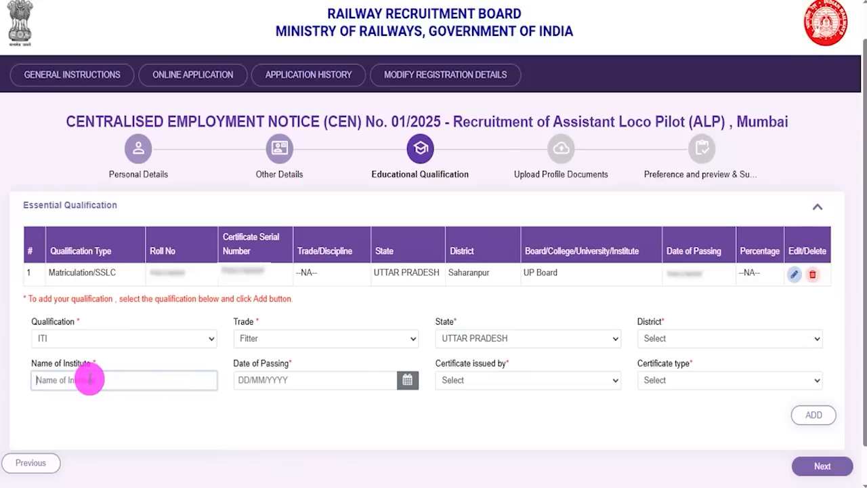
click(406, 382)
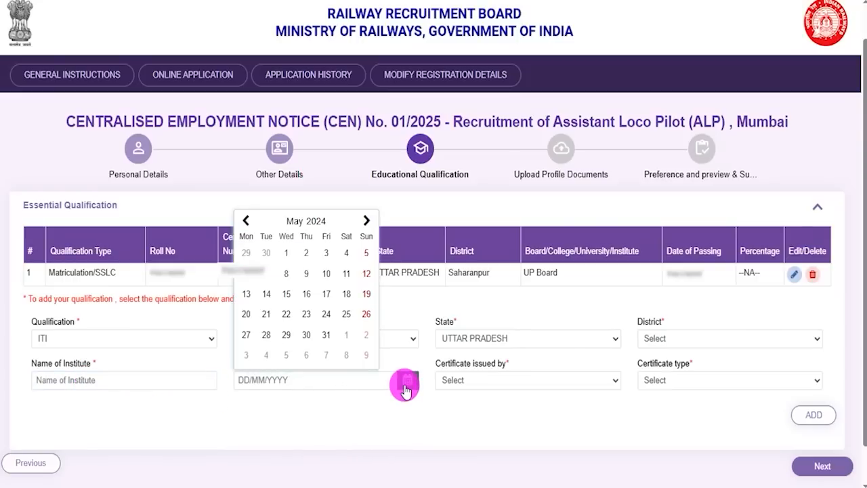
click(514, 417)
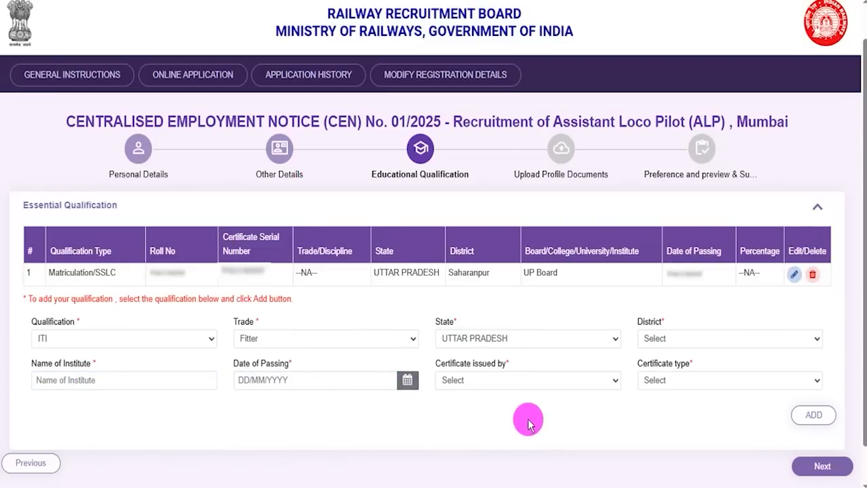
Check the certificate issuer and certificate type options, and add the ITI qualification for Saharanpur district and the NICT institute.
click(560, 383)
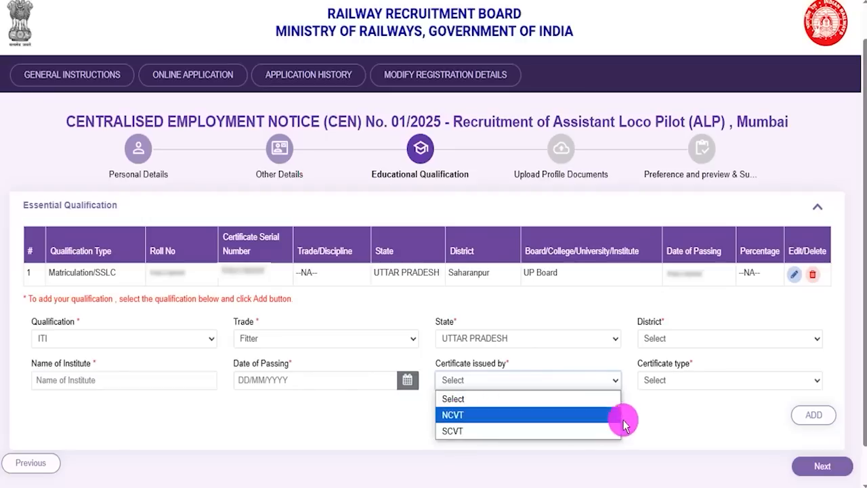
click(640, 377)
click(646, 380)
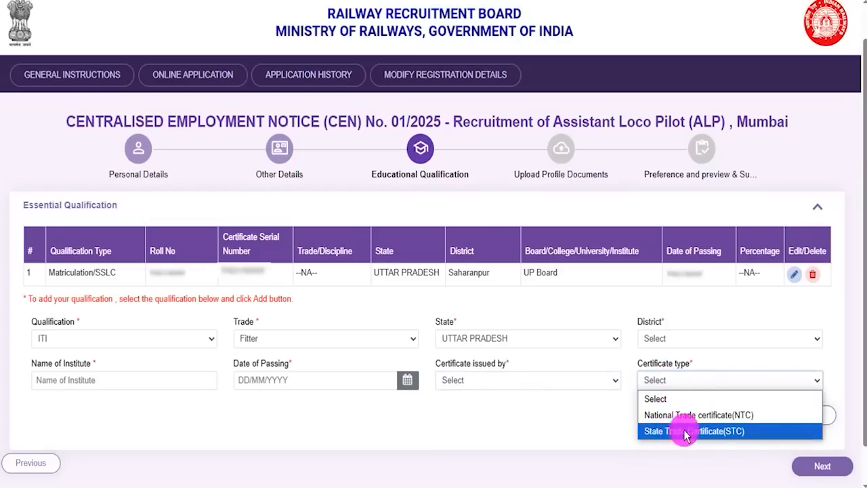
click(583, 419)
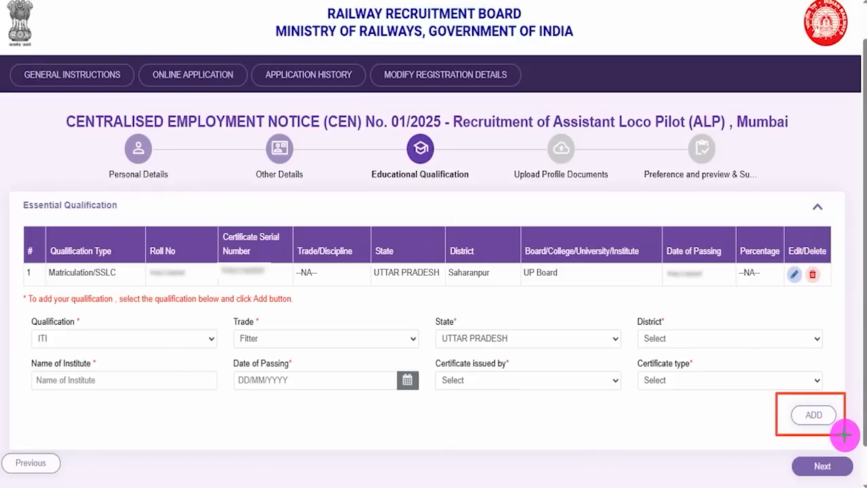
click(813, 414)
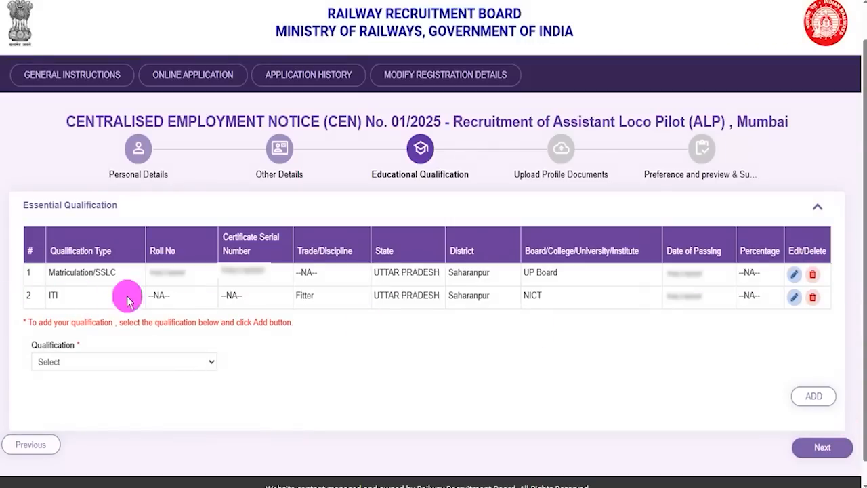
Check the remaining qualification options, box Next in red, and proceed to Upload Profile Documents.
click(91, 362)
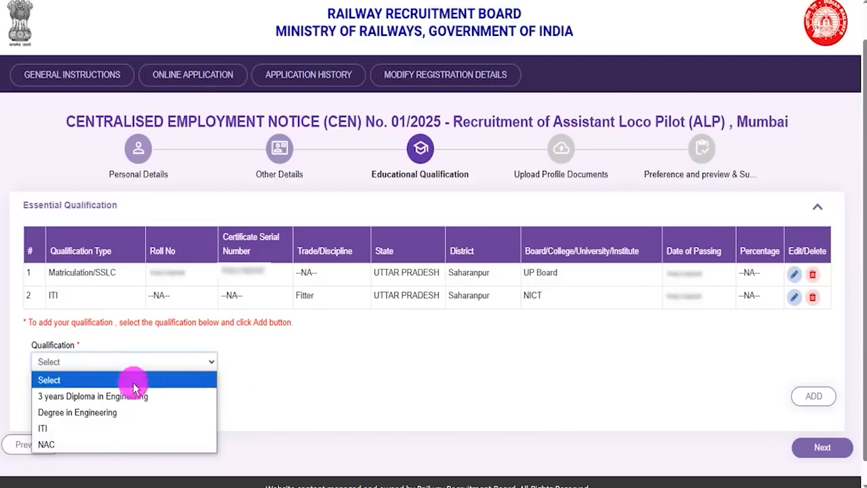
click(330, 404)
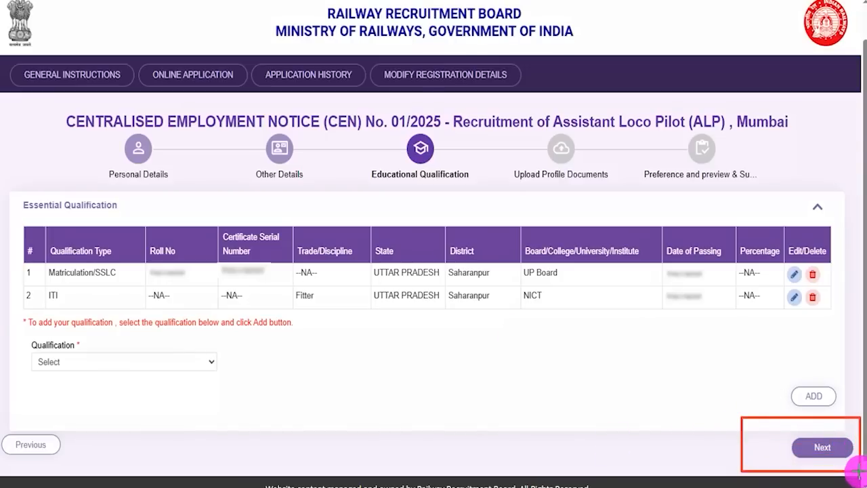
click(840, 451)
Read the Specifications for Photograph, highlighting parts of the file size, mobile photo and facial features rules.
scroll(477, 312, down, 4)
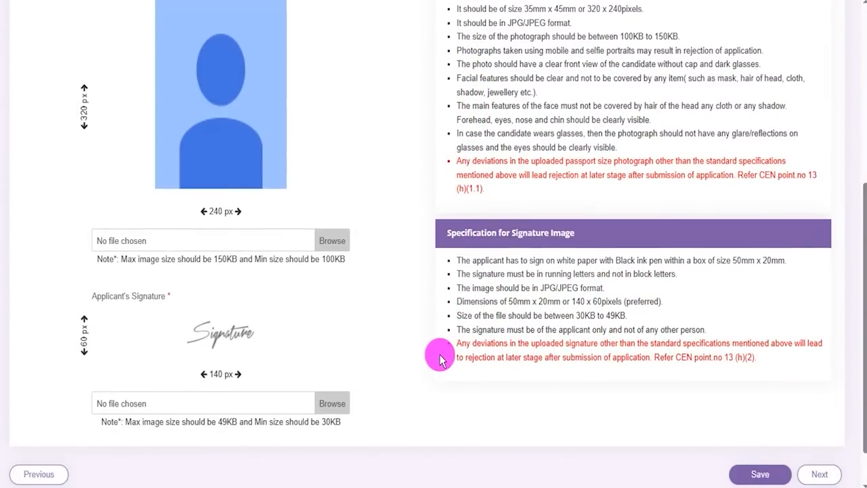
scroll(439, 359, up, 1)
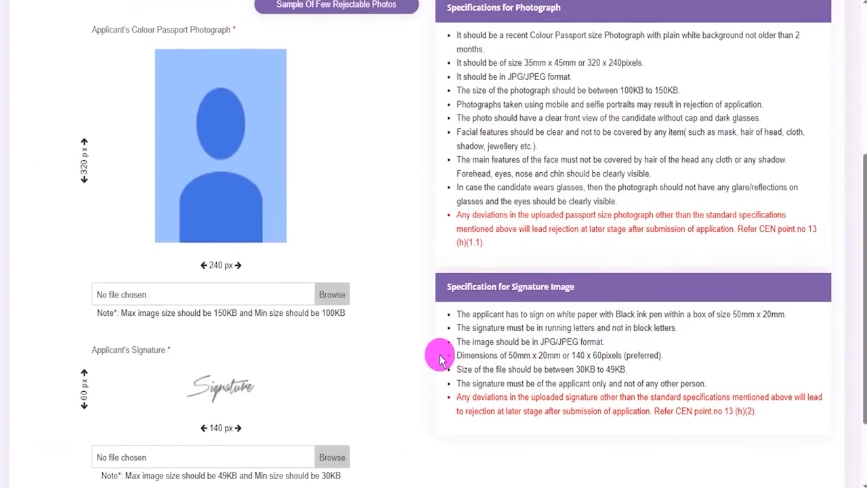
scroll(440, 359, up, 1)
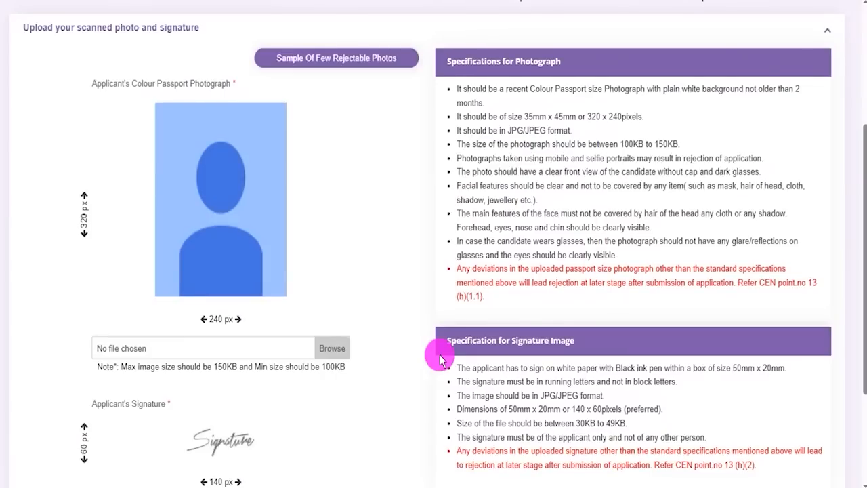
scroll(439, 359, up, 1)
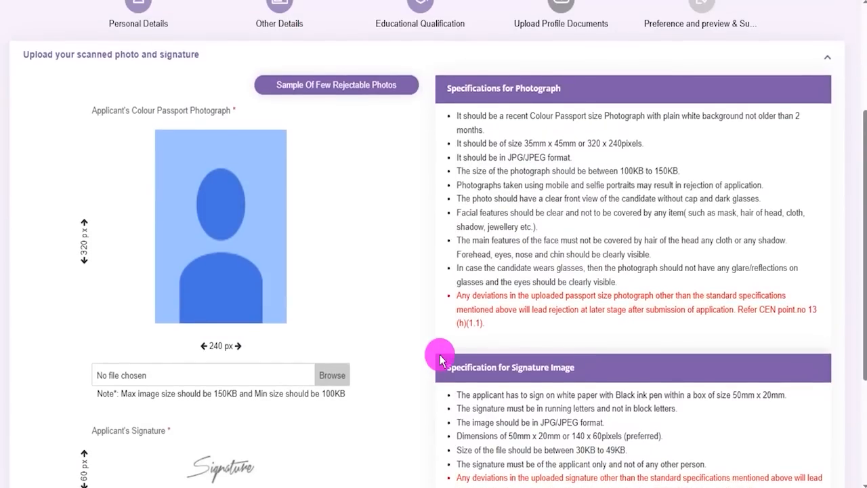
drag(510, 157, 535, 184)
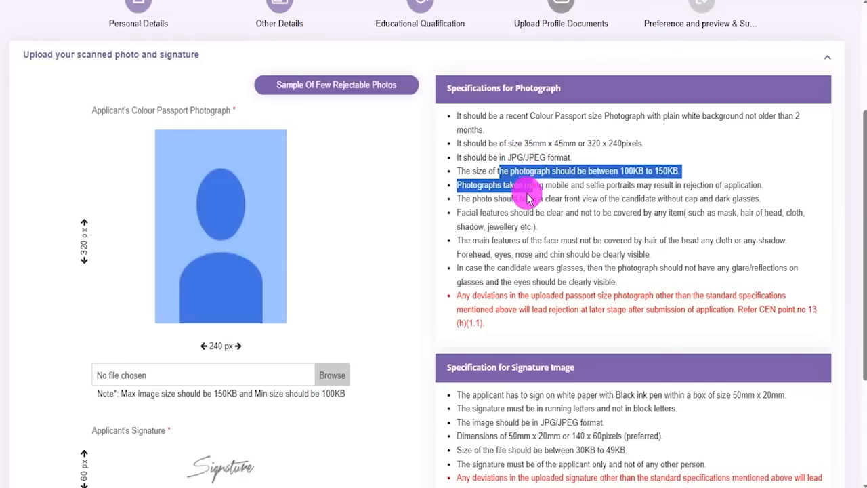
drag(492, 213, 505, 219)
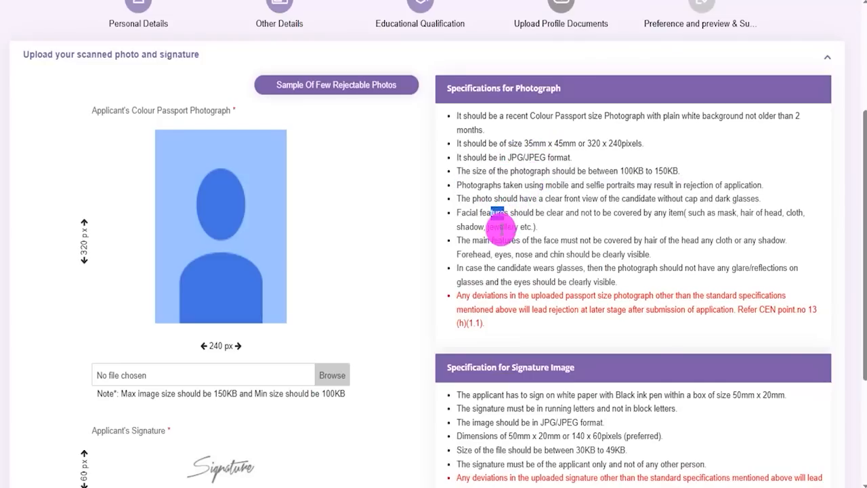
click(498, 238)
Highlight the passport photograph's pixel width, its JPG/JPEG format rule, and the note on maximum and minimum file size.
scroll(498, 238, up, 1)
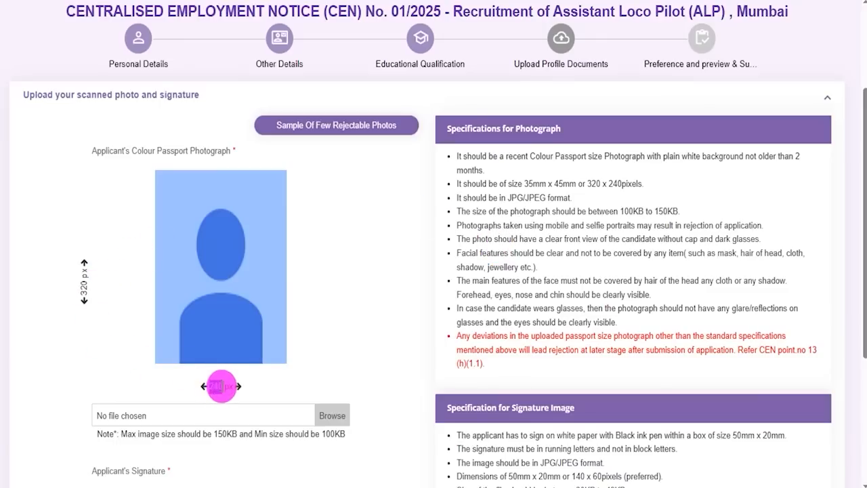
double_click(217, 386)
drag(508, 198, 562, 197)
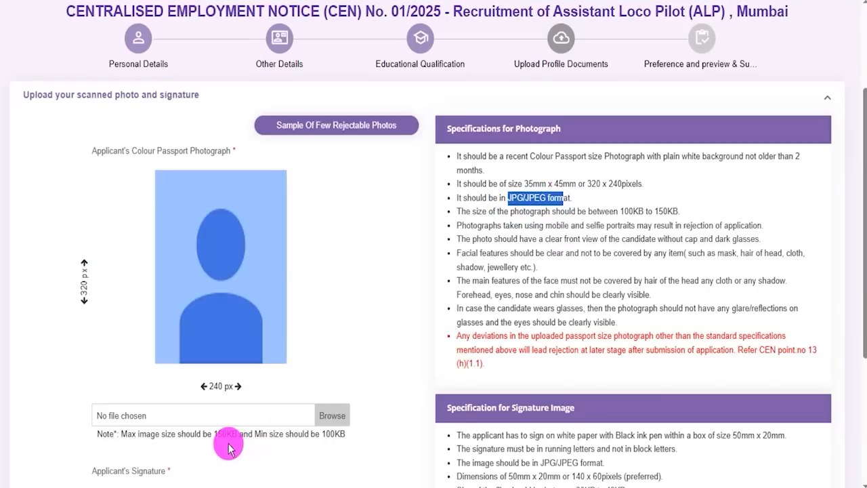
drag(215, 434, 345, 434)
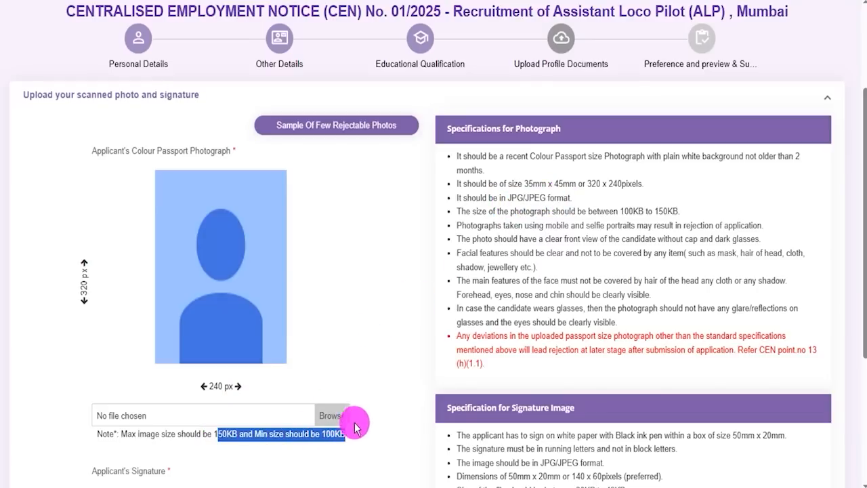
Review the signature upload requirements, highlighting its pixel dimensions, the file size note and the JPG/JPEG format rule.
scroll(378, 393, down, 2)
scroll(378, 393, down, 1)
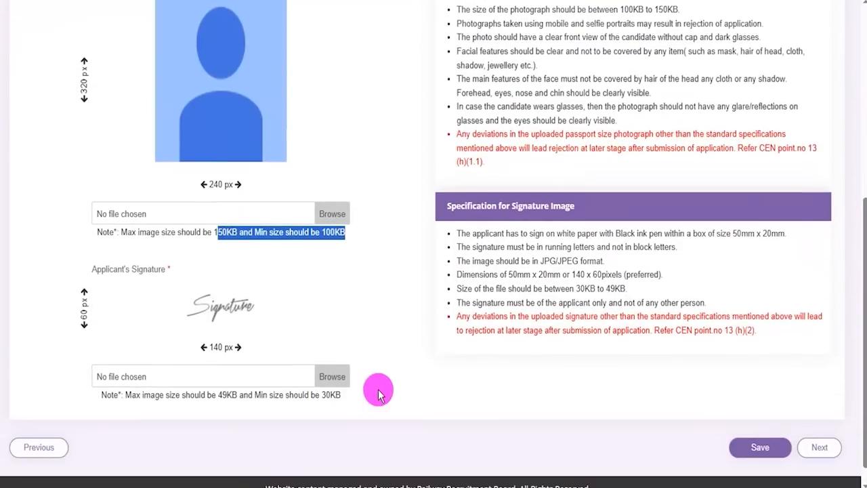
click(78, 312)
double_click(216, 347)
drag(217, 394, 278, 394)
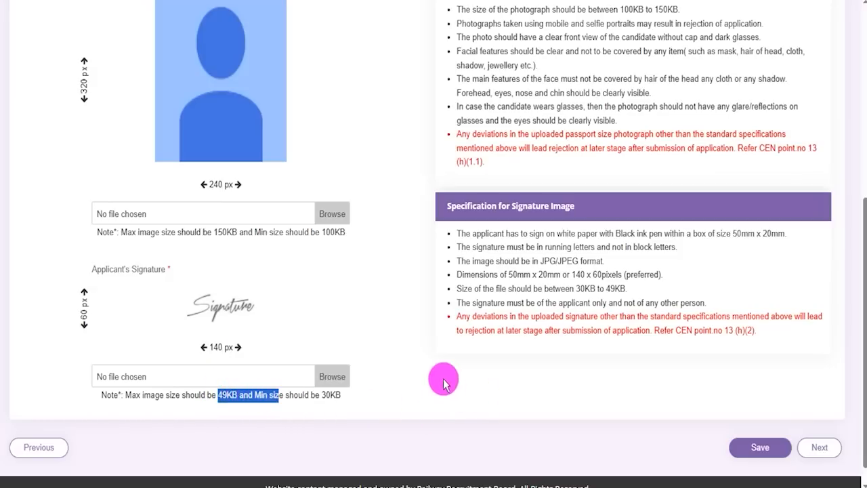
drag(545, 261, 566, 261)
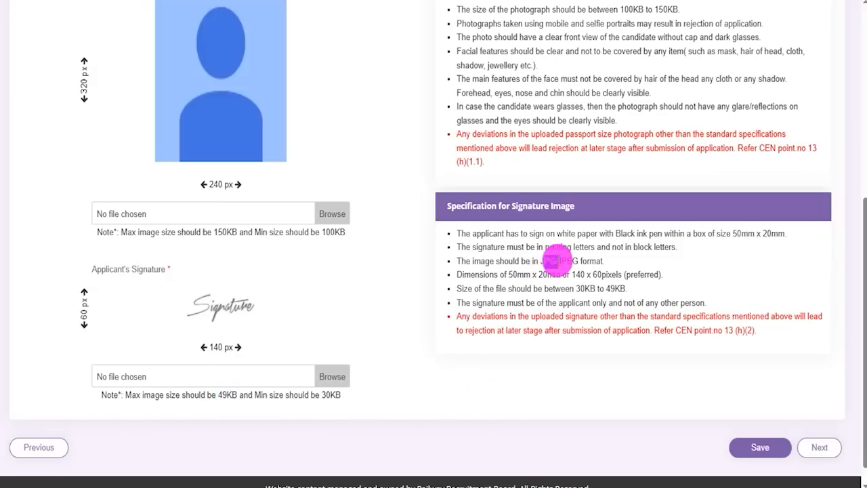
Mark Sample Of Few Rejectable Photos, open the samples, and draw a red stroke beside the acceptable photo.
scroll(552, 261, up, 3)
key(ctrl+2)
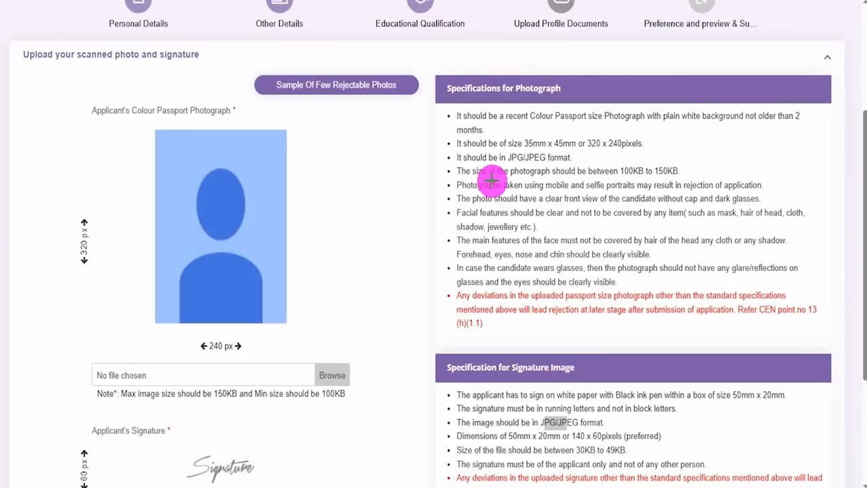
click(493, 181)
mouse_move(245, 67)
mouse_down()
mouse_move(325, 71)
mouse_move(424, 98)
mouse_up()
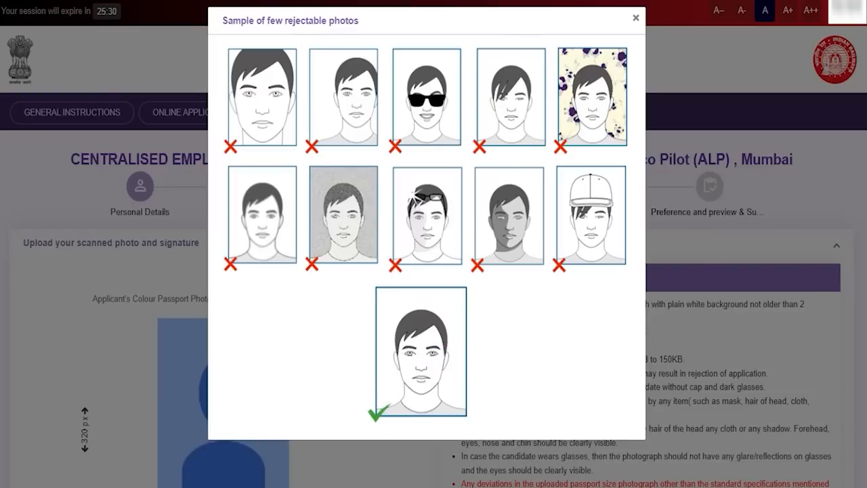
drag(454, 379, 519, 346)
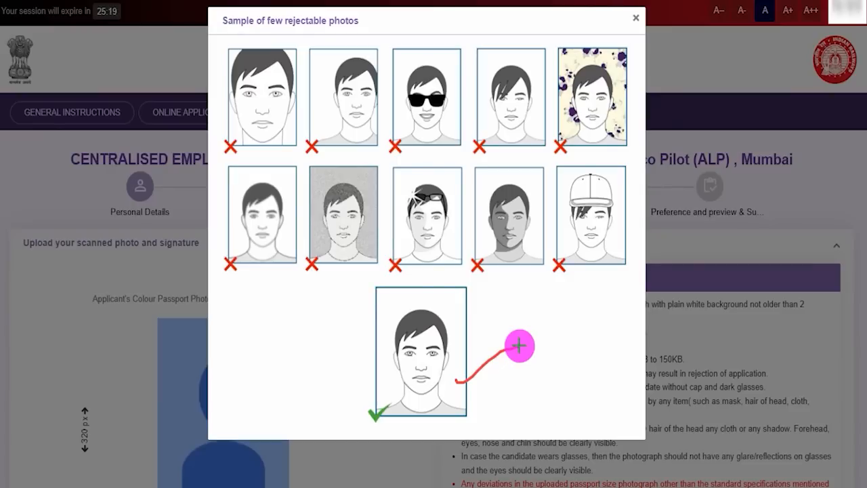
Cross out the first two rejectable sample photos in red and draw another stroke beside the acceptable photo.
mouse_move(269, 110)
mouse_down()
mouse_move(288, 127)
mouse_move(266, 128)
mouse_up()
mouse_move(346, 115)
mouse_down()
mouse_move(368, 130)
mouse_move(338, 141)
mouse_up()
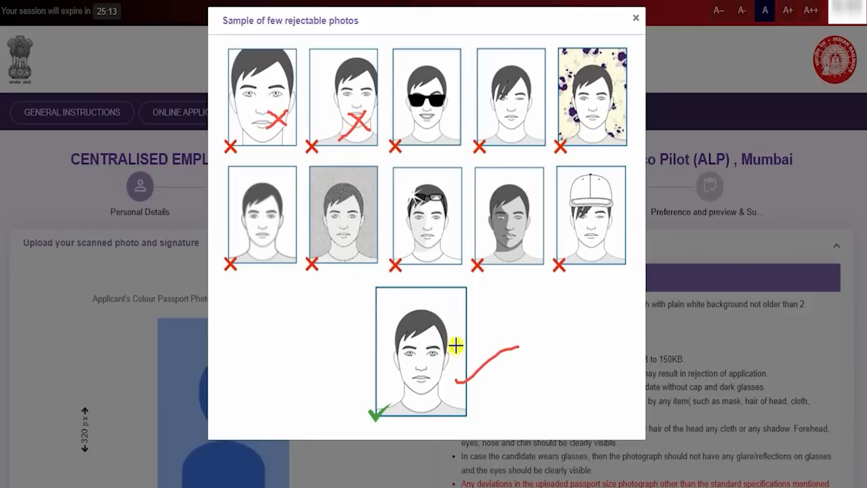
drag(456, 346, 519, 293)
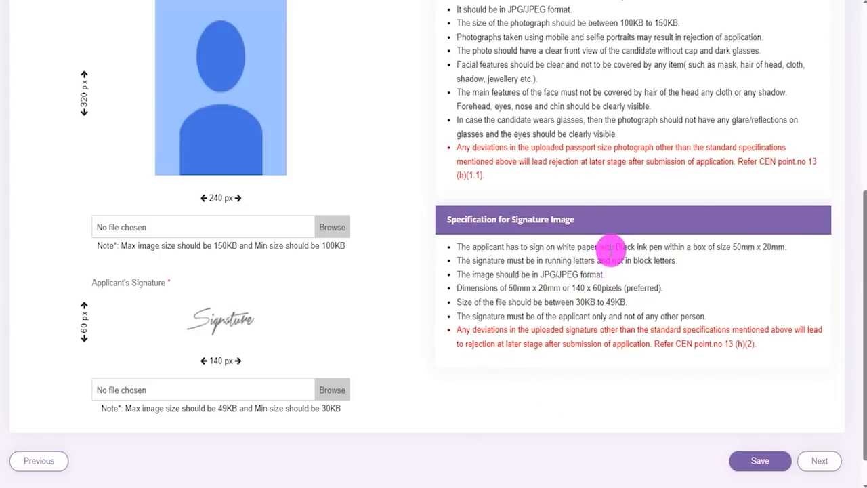
Review the Specification for Signature Image, highlighting the black ink requirement, and look over the photograph specifications again.
drag(618, 246, 643, 248)
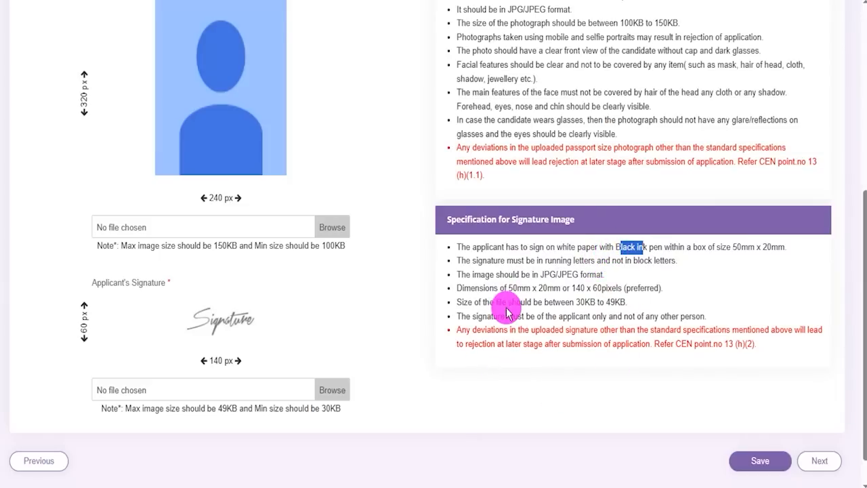
scroll(506, 311, up, 2)
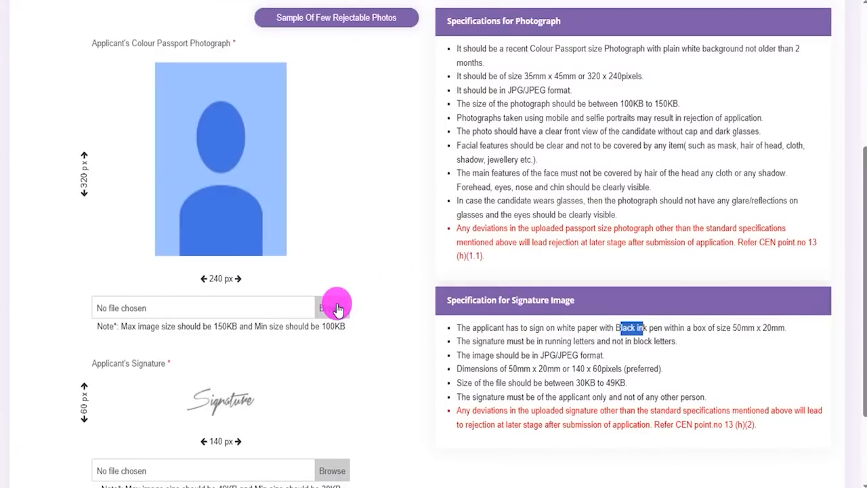
click(473, 381)
scroll(476, 382, up, 1)
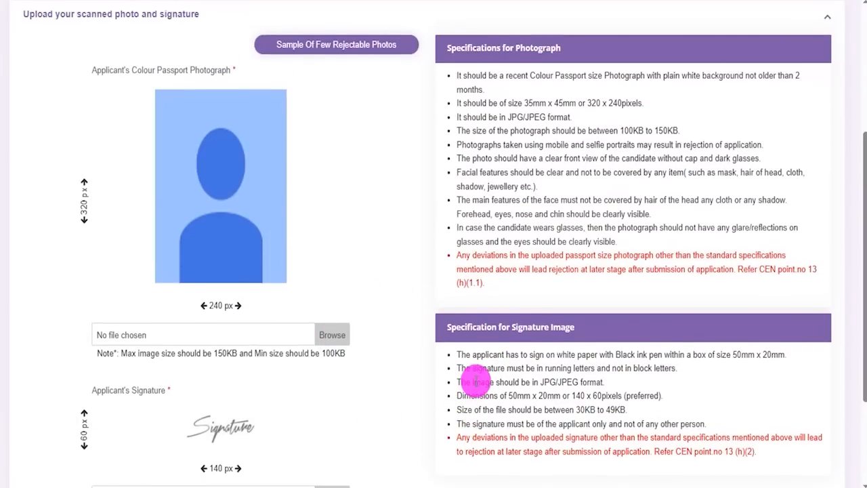
scroll(476, 380, up, 1)
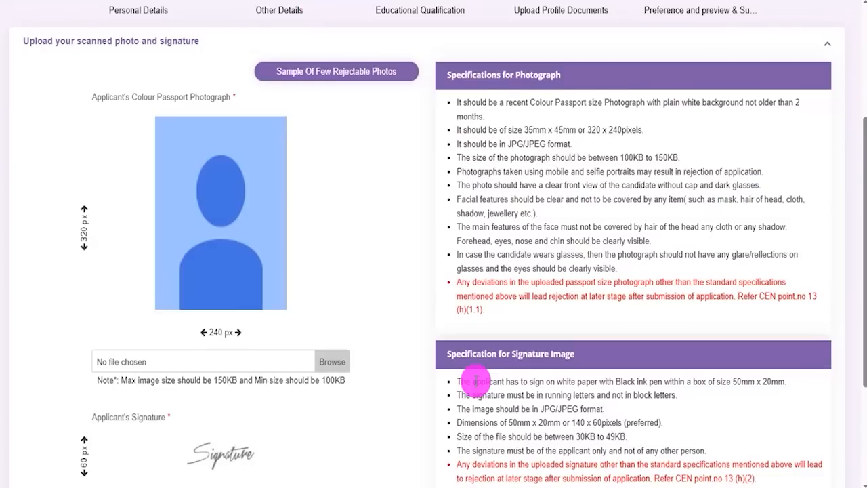
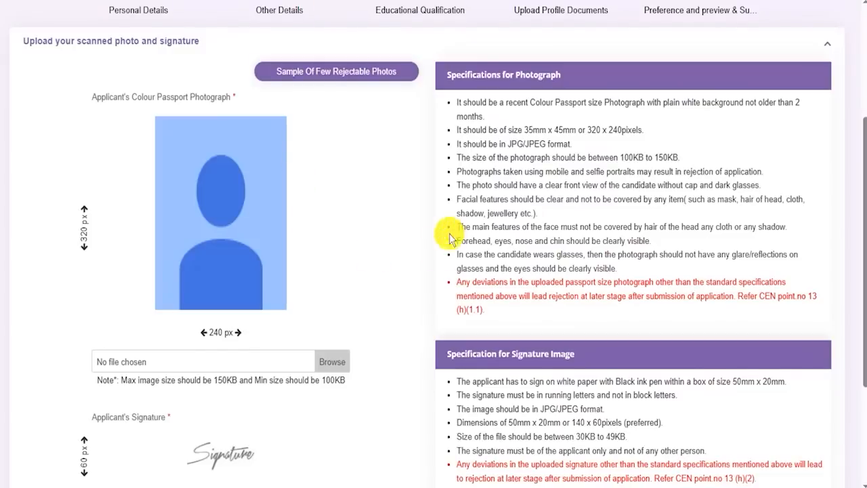
Draw red arrows pointing to the Save and Next options below the signature upload section.
scroll(441, 244, down, 3)
scroll(474, 318, down, 2)
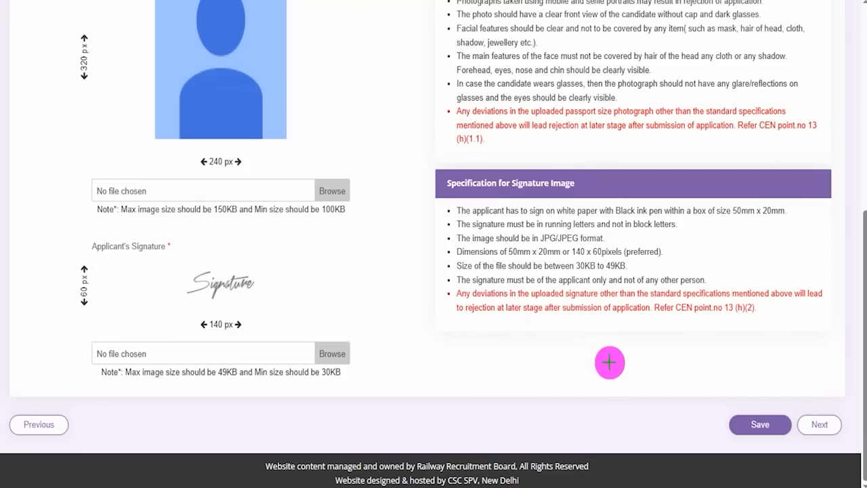
drag(642, 364, 735, 419)
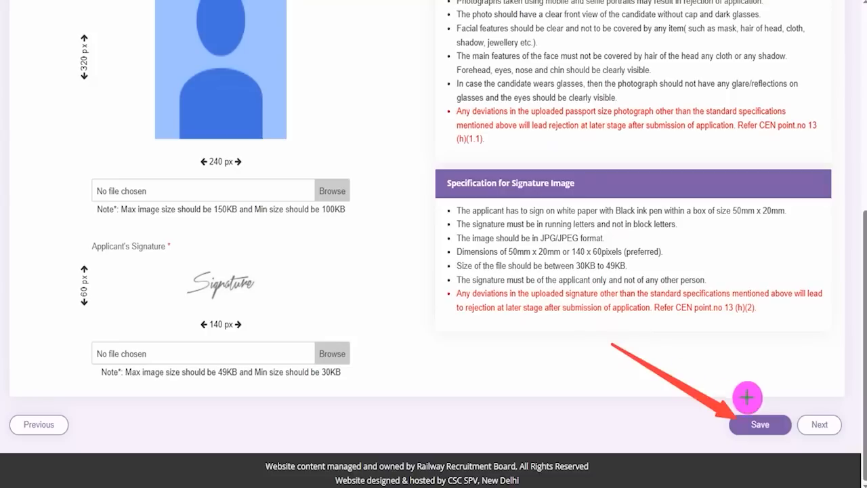
drag(790, 398, 839, 425)
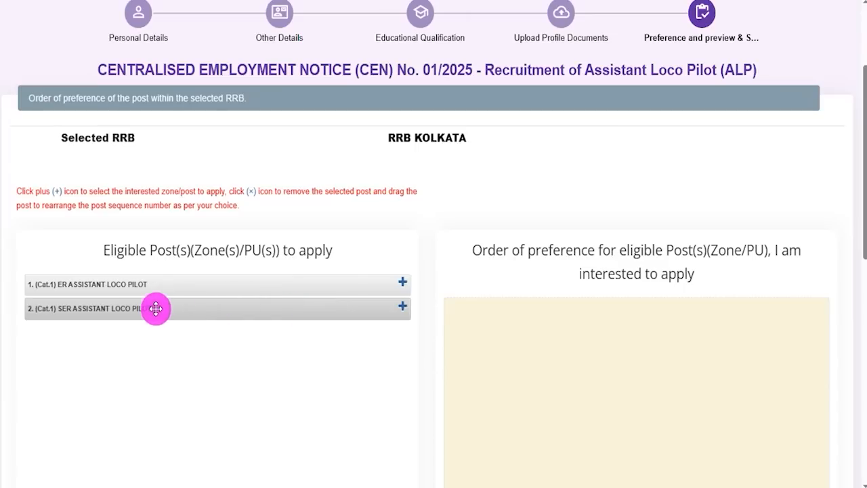
Add SER Assistant Loco Pilot as first and ER Assistant Loco Pilot as second preference, and confirm the post preference order.
click(402, 310)
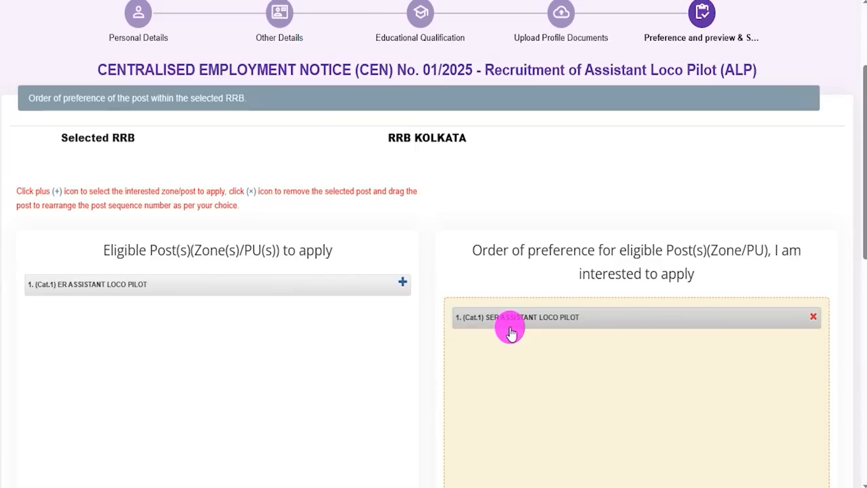
click(402, 285)
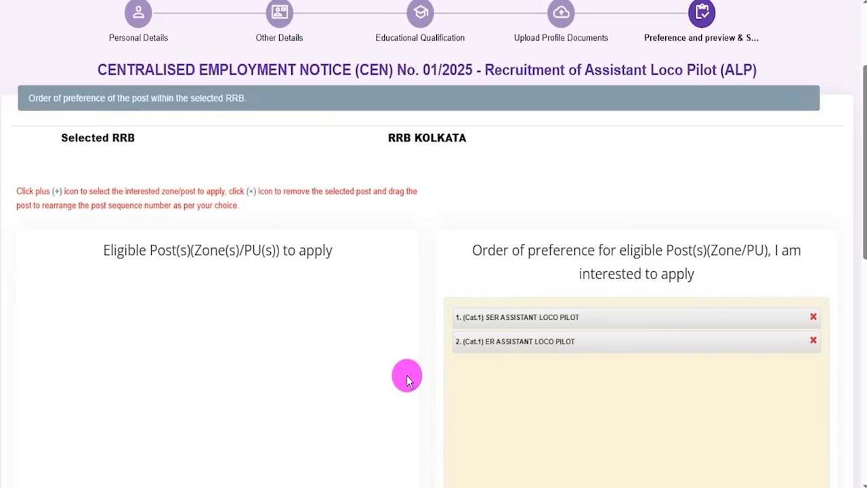
scroll(407, 380, down, 10)
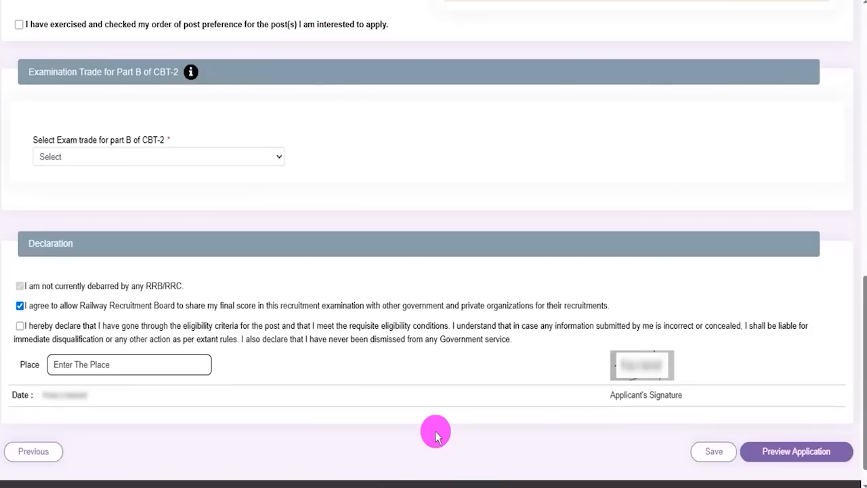
click(19, 25)
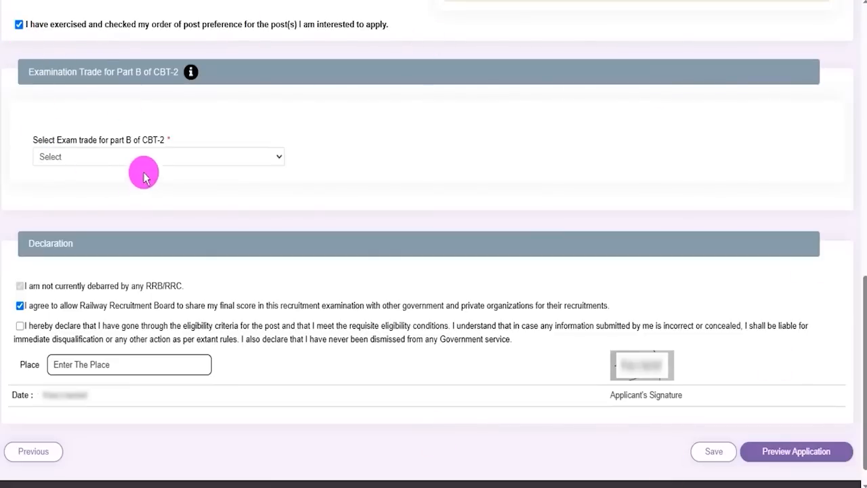
Set the exam trade for Part B of CBT-2 to Fitter and complete the declaration with the eligibility statement and place.
click(127, 156)
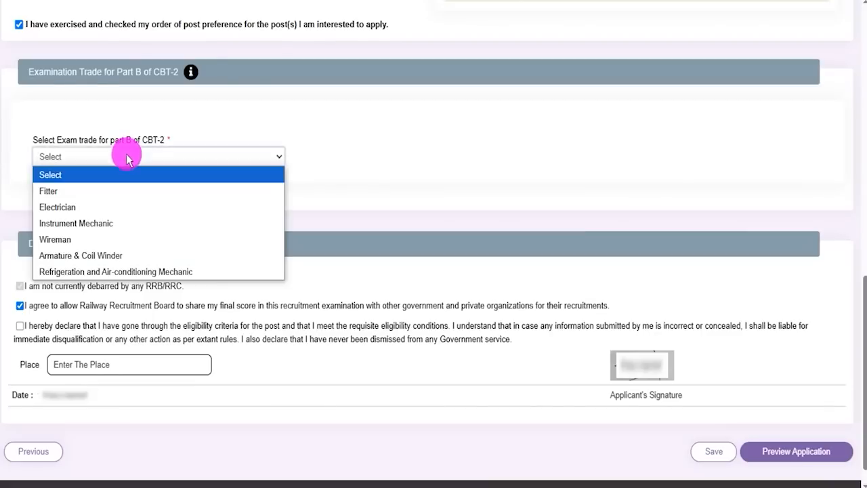
click(98, 194)
drag(32, 242, 56, 248)
click(19, 326)
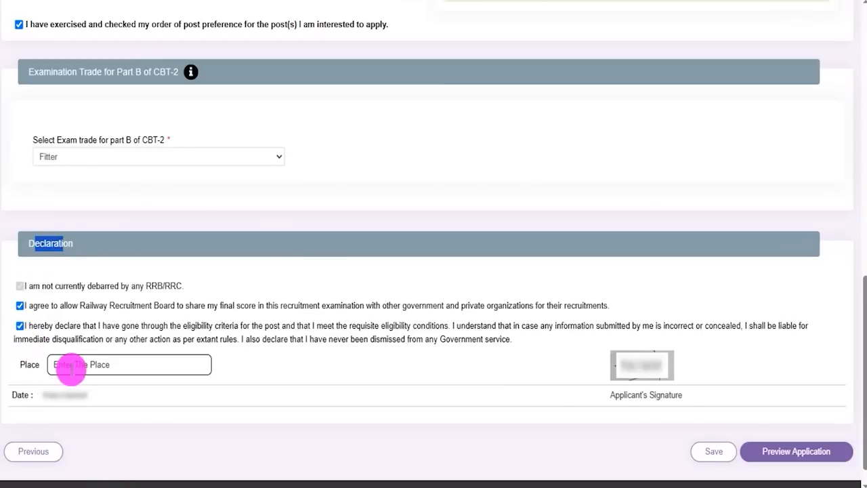
click(72, 366)
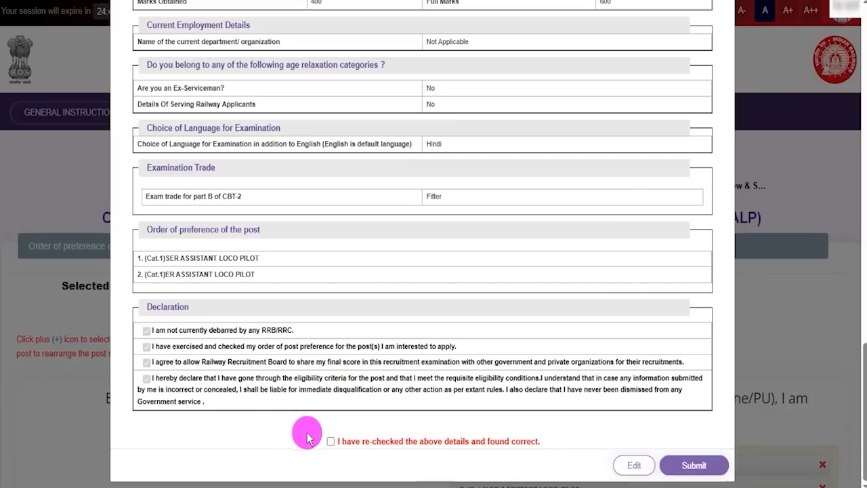
Confirm in the application preview that the details were re-checked and found correct, and submit the application.
click(330, 441)
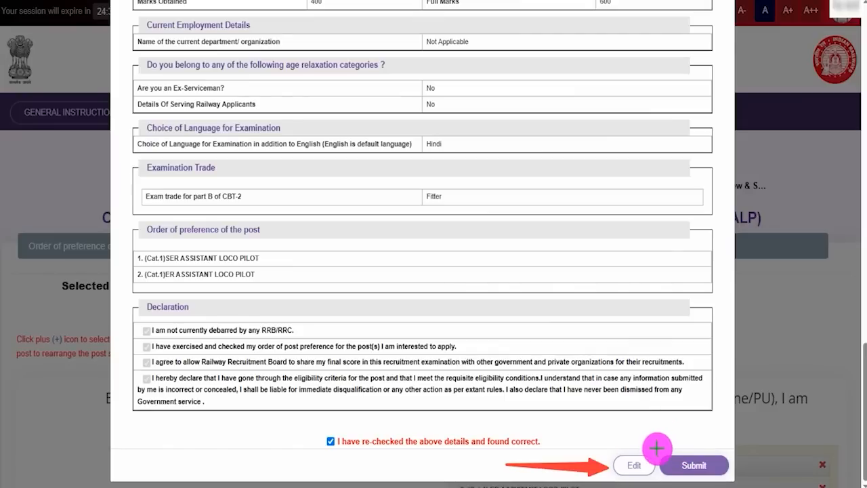
click(722, 468)
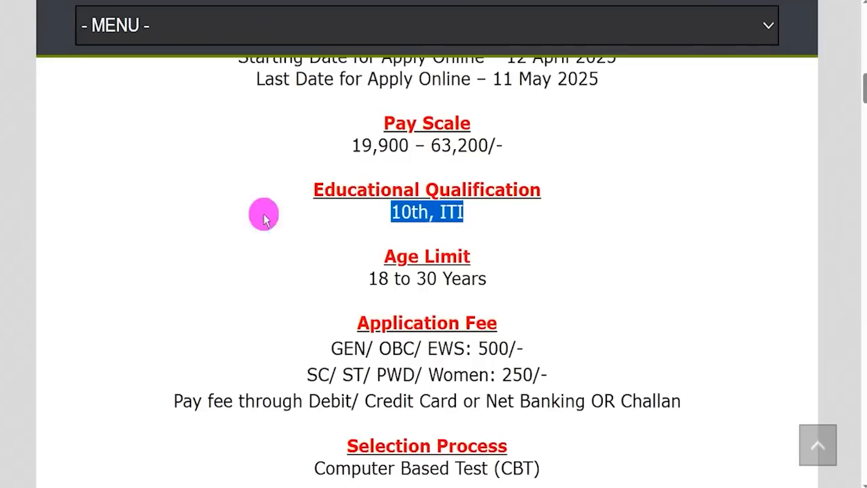
Examine the application fee section on the recruitment information page, highlighting the fees for GEN/OBC/EWS and SC/ST/PWD/Women applicants.
drag(344, 348, 520, 349)
click(480, 348)
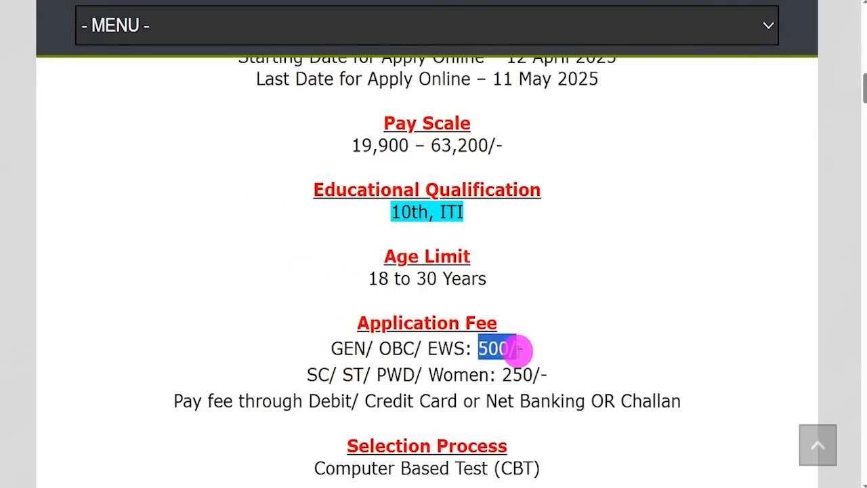
drag(317, 376, 467, 376)
drag(500, 373, 547, 375)
drag(319, 375, 455, 376)
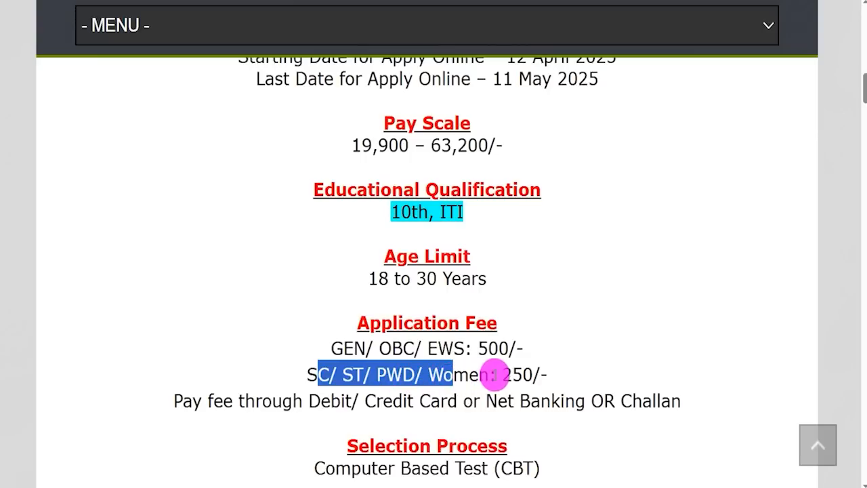
drag(504, 374, 547, 373)
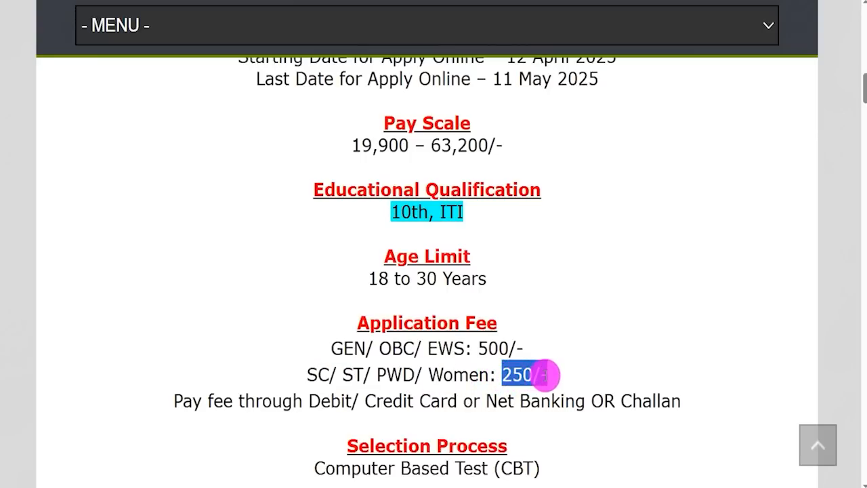
drag(366, 349, 526, 354)
click(485, 349)
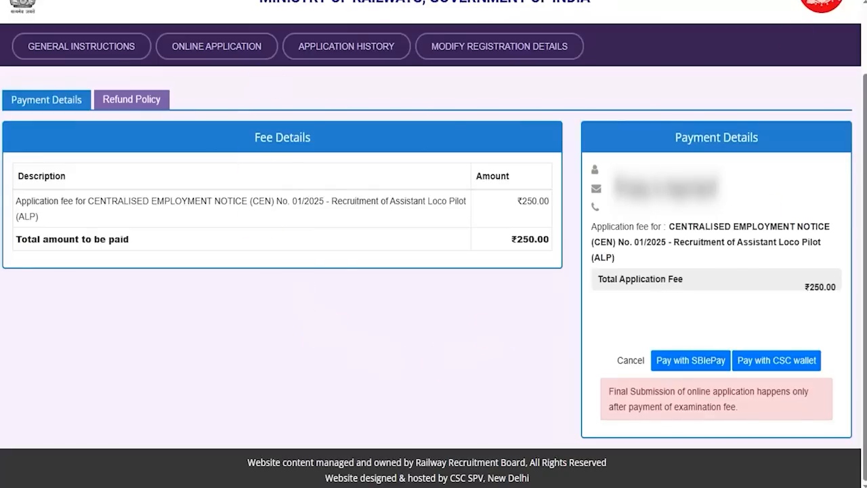
Point out the SBIePay and CSC wallet payment options with red arrows, and clear the arrows.
drag(653, 319, 677, 351)
drag(827, 296, 773, 357)
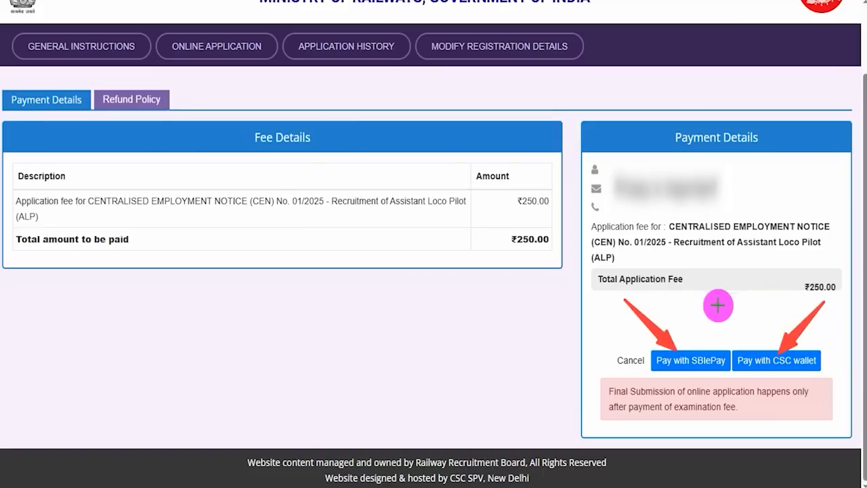
key(Escape)
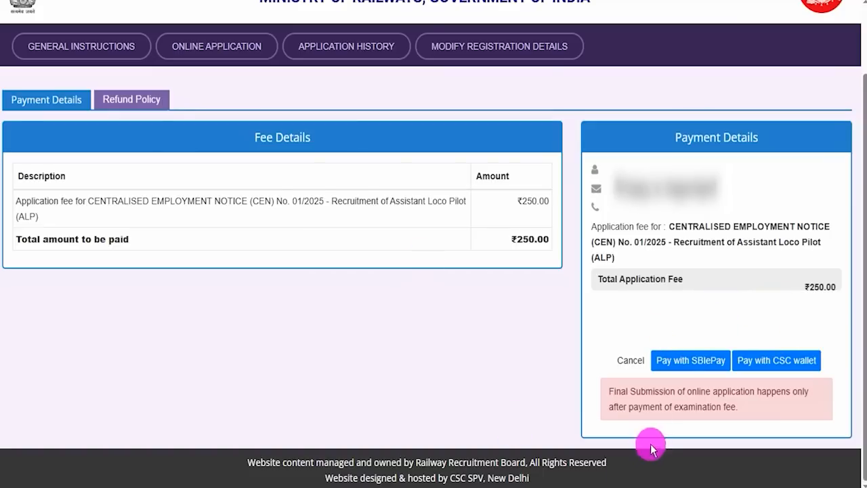
Choose SBIePay for the application fee, agree with the terms and conditions, and proceed to the payment page.
click(687, 365)
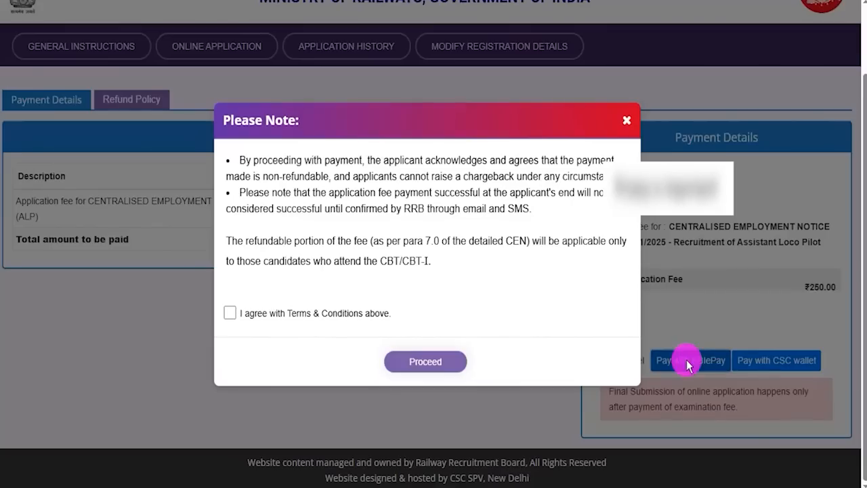
click(230, 313)
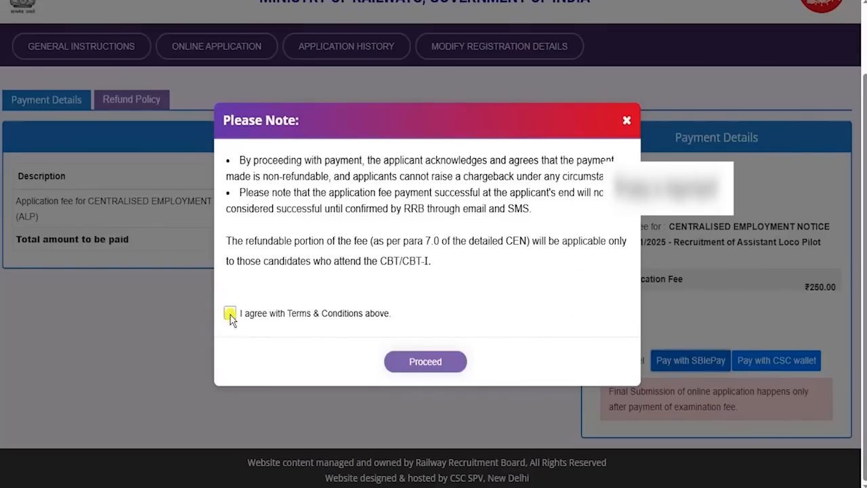
click(409, 363)
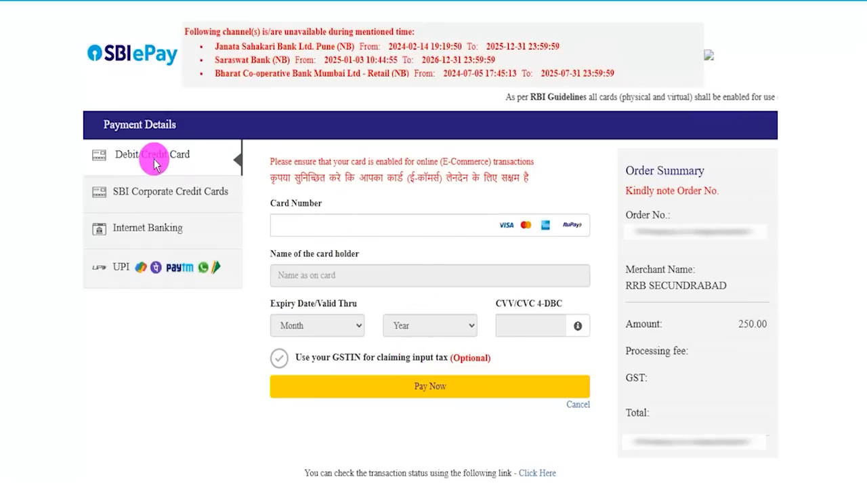
View the SBI Corporate Credit Cards and Internet Banking payment methods, and switch to UPI.
click(142, 195)
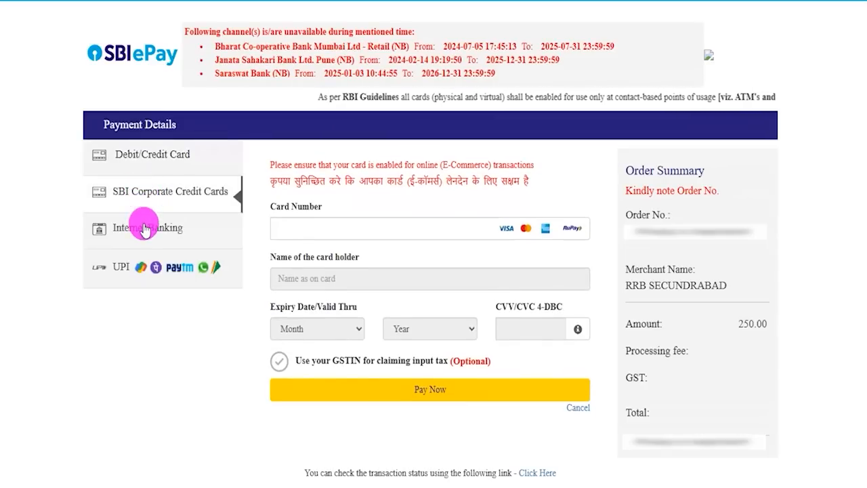
click(144, 227)
click(120, 267)
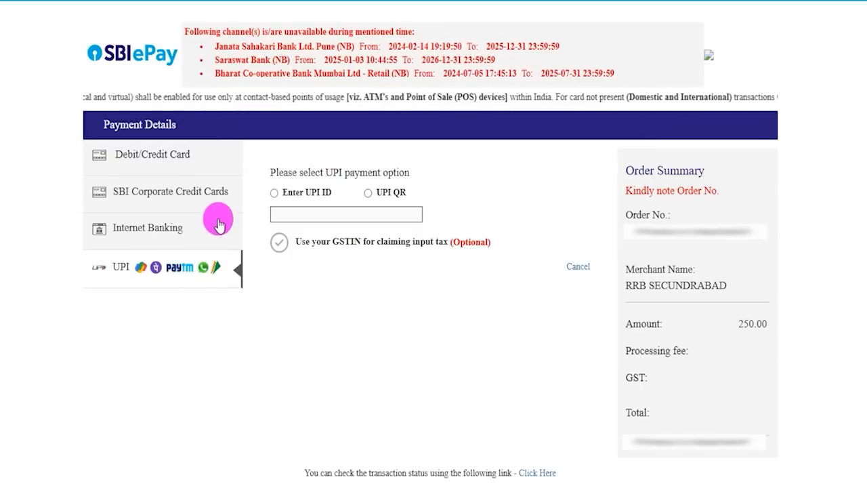
Look at the Enter UPI ID option, switch to UPI QR, and start the fee payment.
click(297, 197)
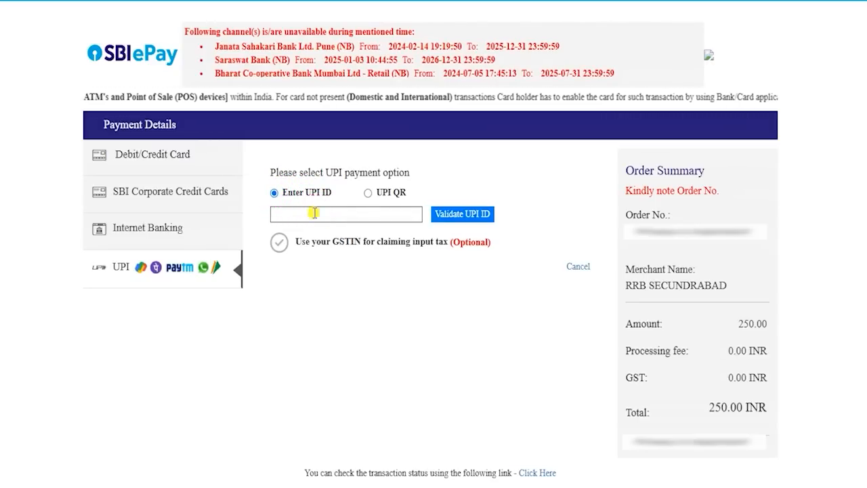
click(314, 213)
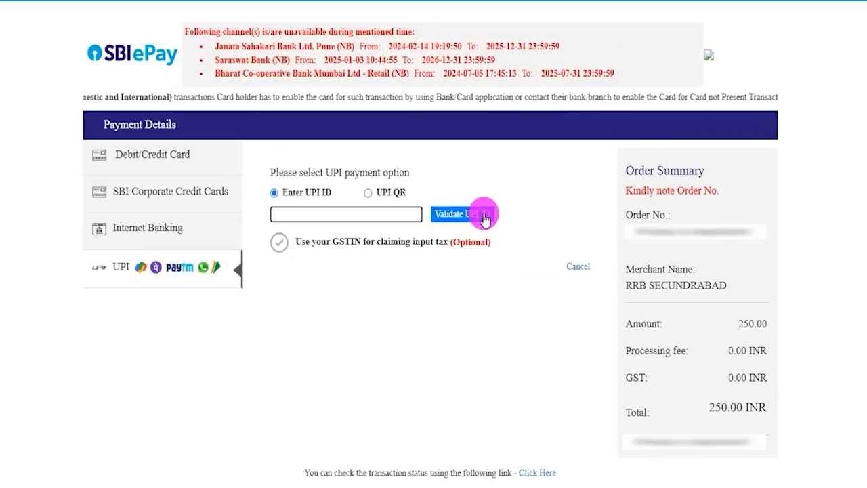
click(366, 194)
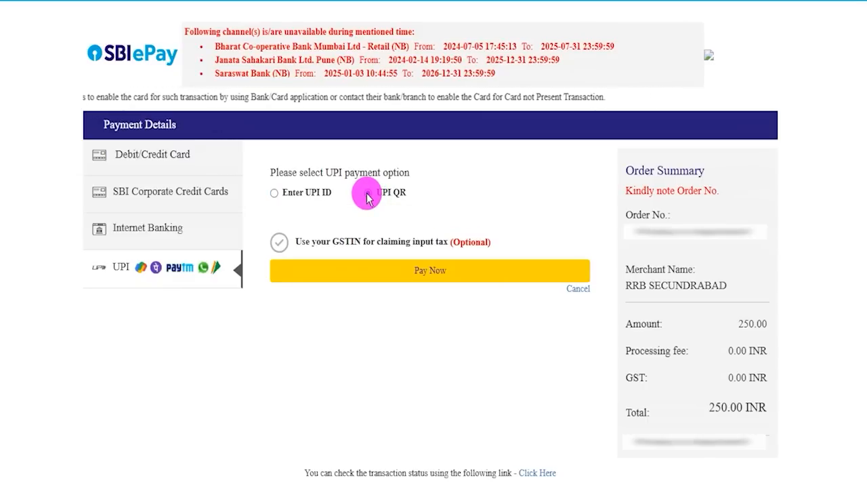
click(428, 272)
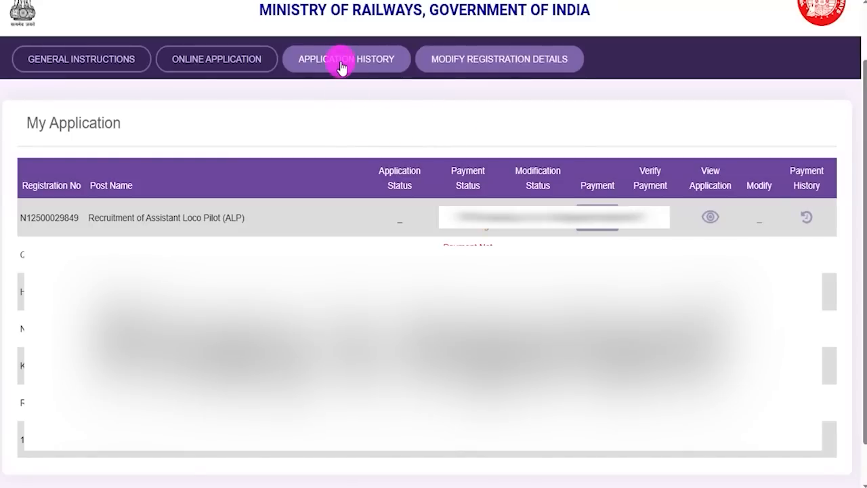
Highlight the Recruitment of Assistant Loco Pilot (ALP) entry in the application history.
drag(111, 218, 220, 218)
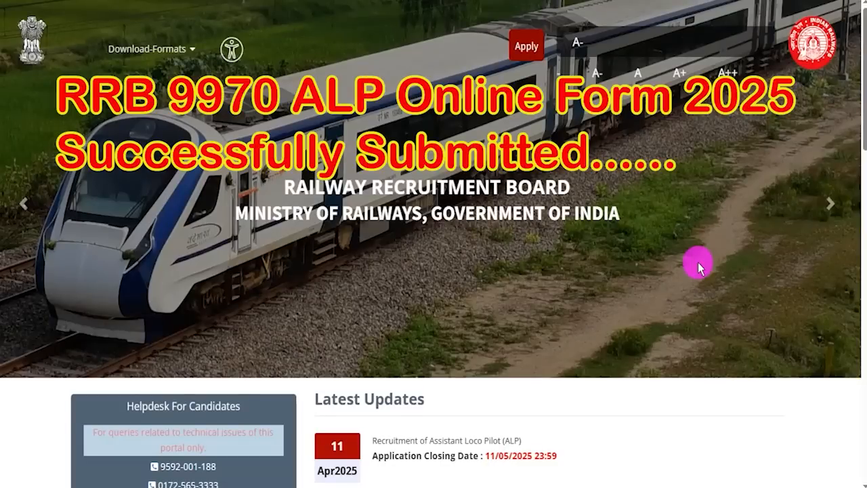
click(832, 209)
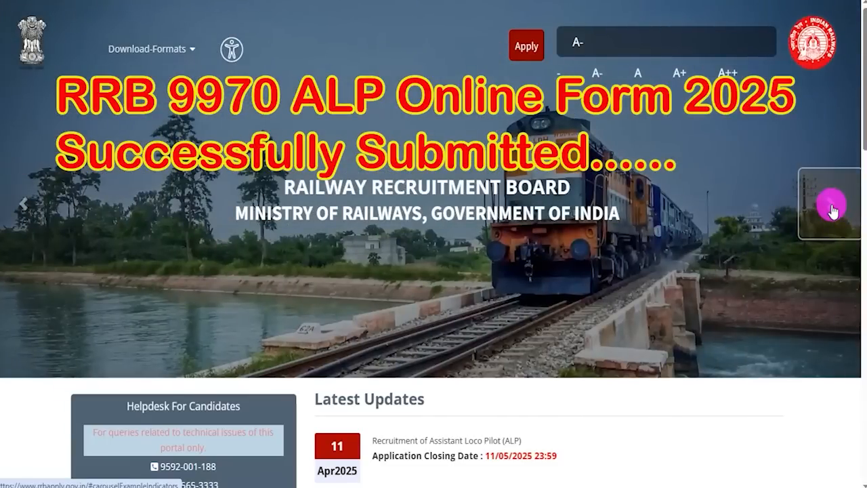
click(832, 209)
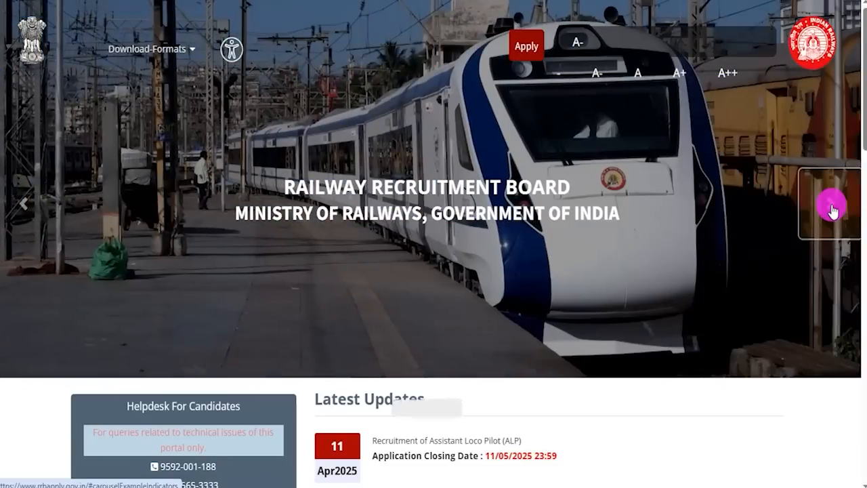
click(831, 209)
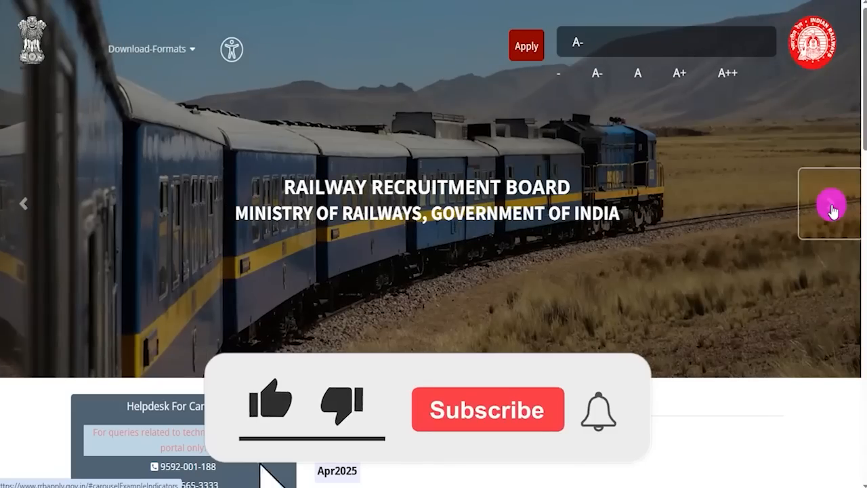
click(832, 209)
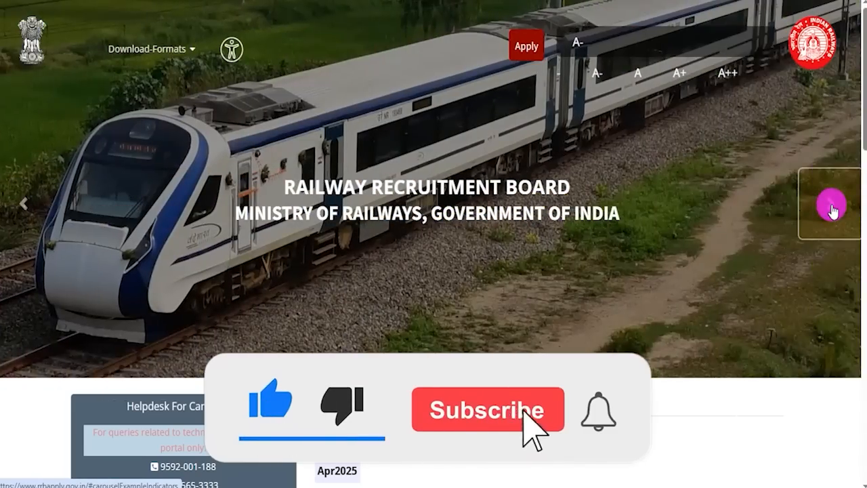